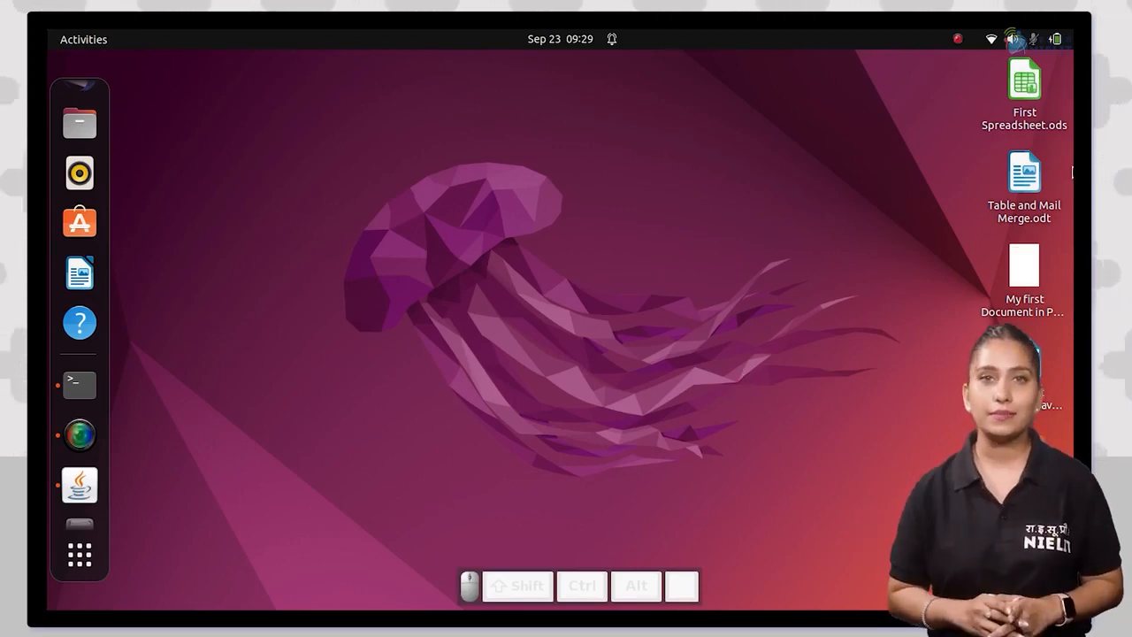
# Open First Spreadsheet.ods from the desktop and select cell B2 on Sheet2
pyautogui.doubleClick(1023, 118)
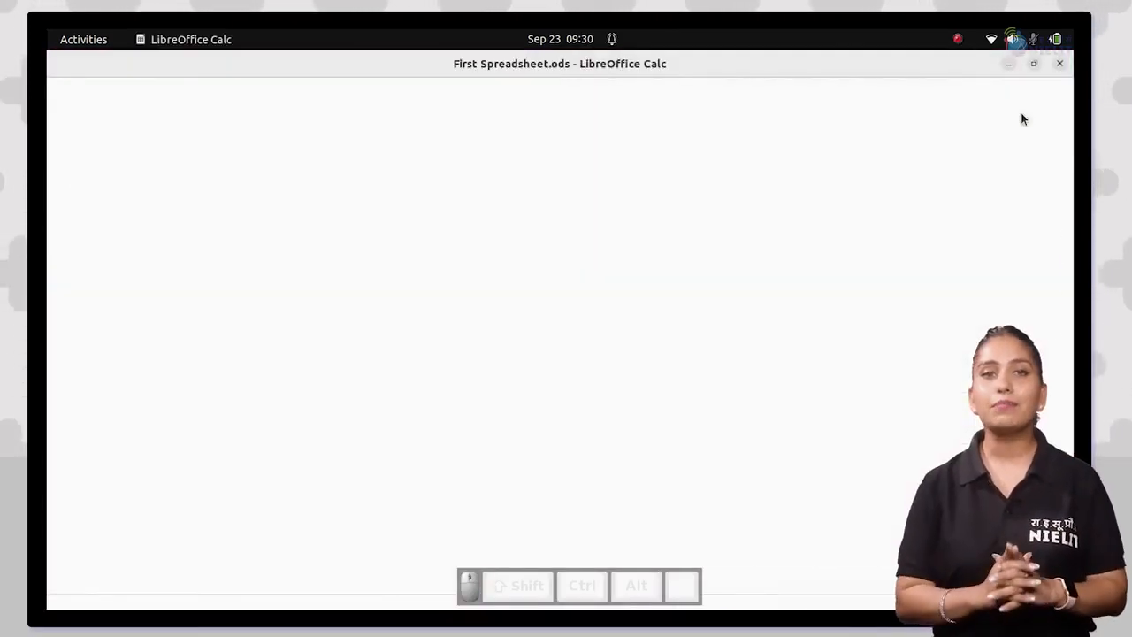
pyautogui.click(155, 209)
pyautogui.click(157, 219)
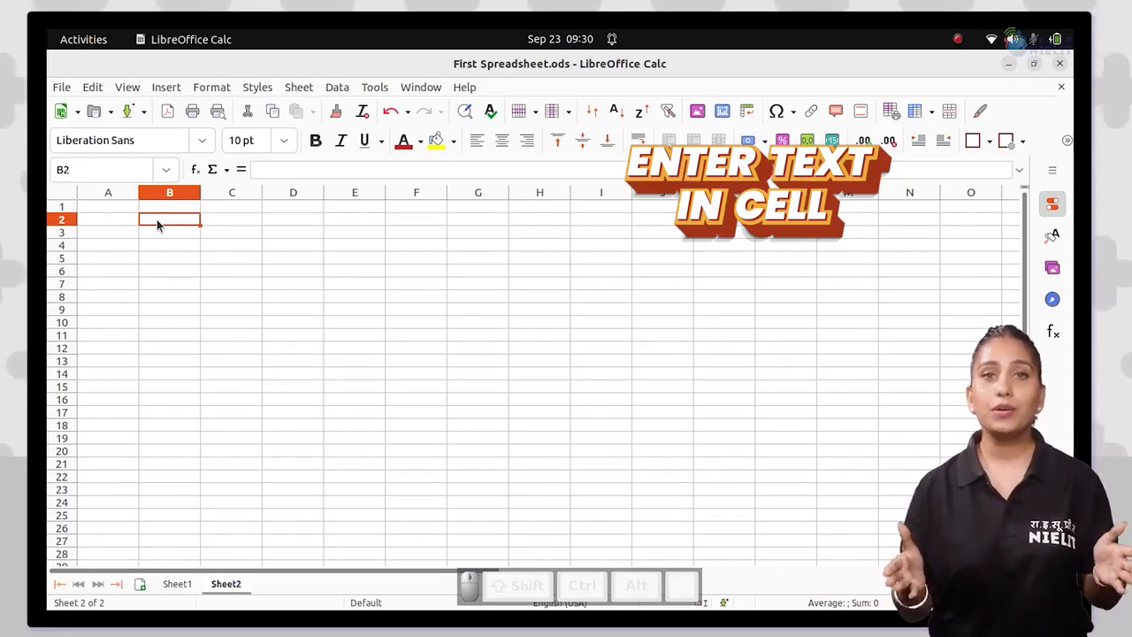
# Enter 1, 1, 2, 3, 4, 4 and 5 down column B from B2 to B8
pyautogui.write('1')
pyautogui.press('Return')
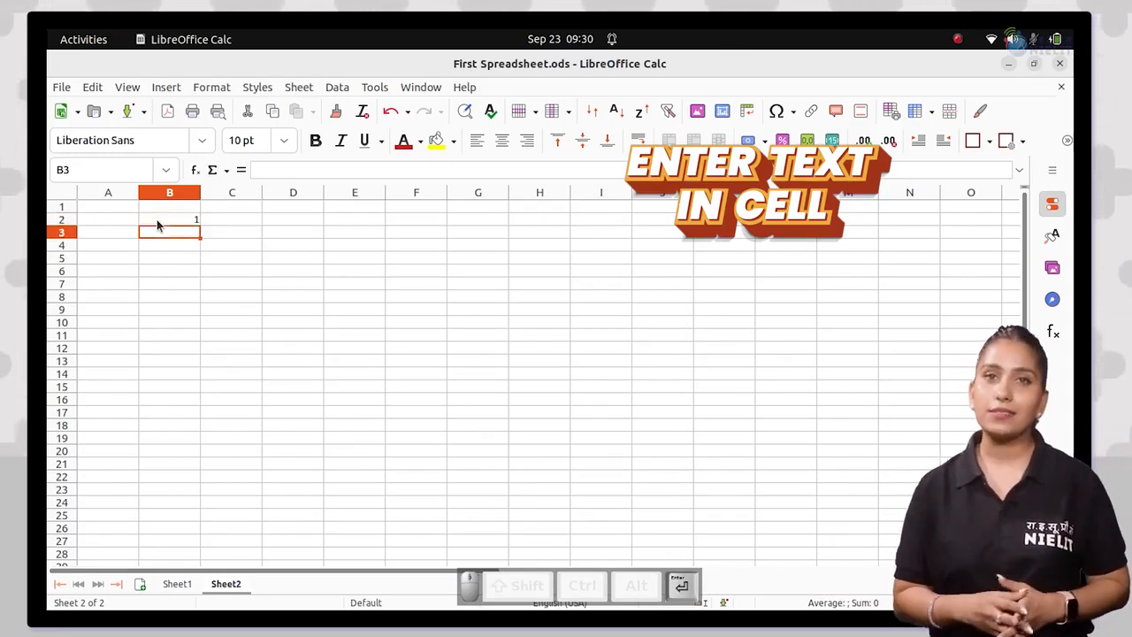
pyautogui.write('1')
pyautogui.press('Return')
pyautogui.write('2')
pyautogui.press('Return')
pyautogui.write('3')
pyautogui.press('Return')
pyautogui.write('4')
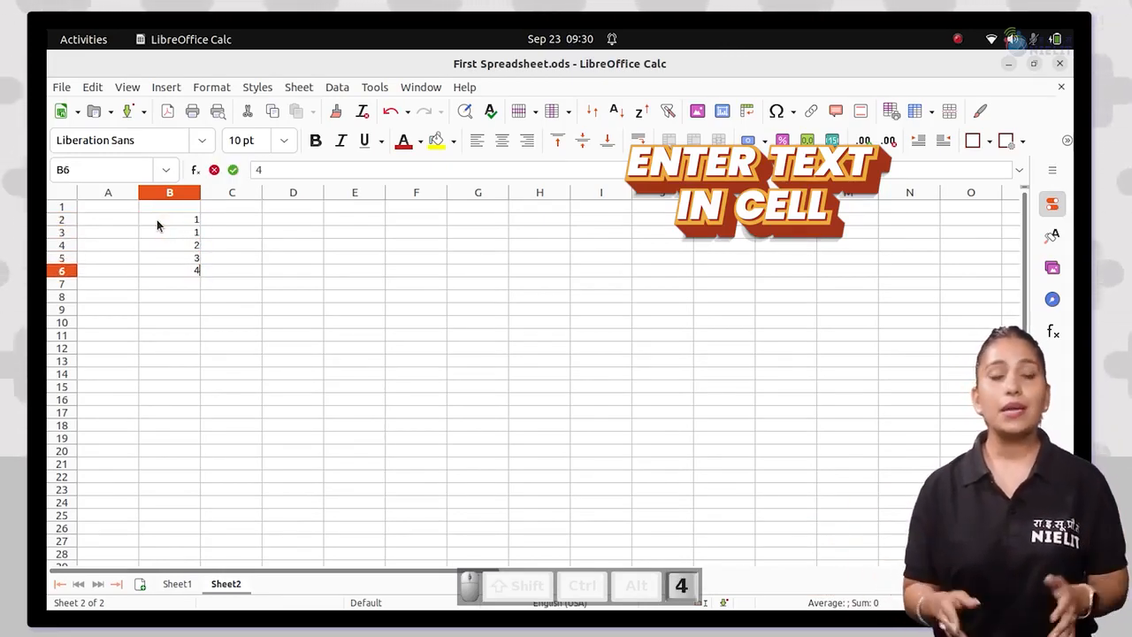
pyautogui.press('Return')
pyautogui.write('4')
pyautogui.press('Return')
pyautogui.write('5')
pyautogui.press('Return')
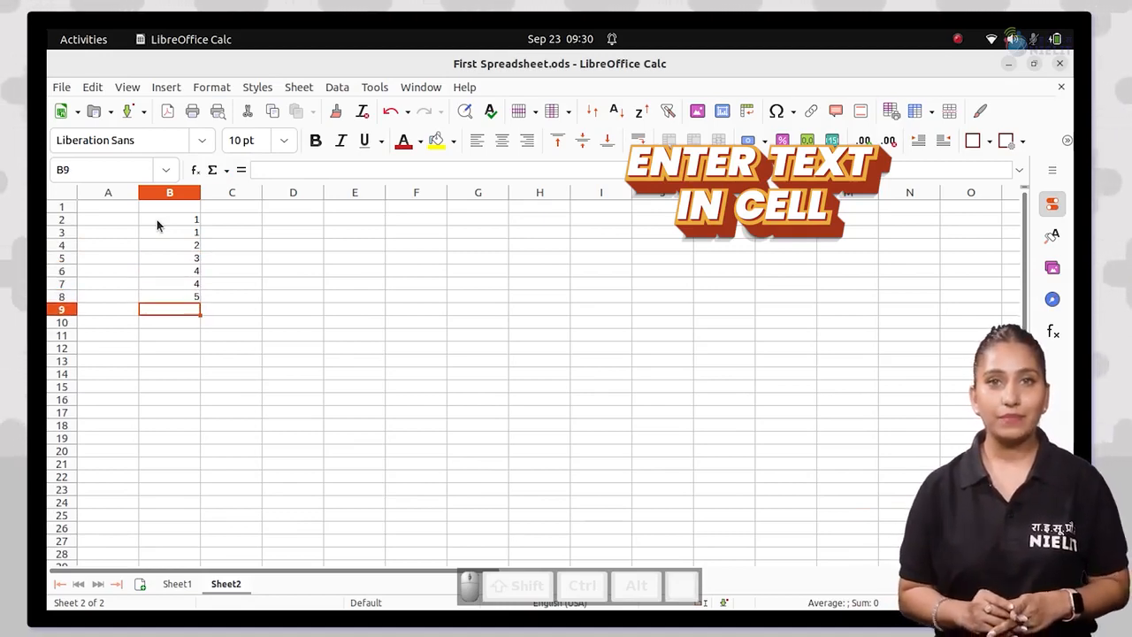
pyautogui.click(235, 346)
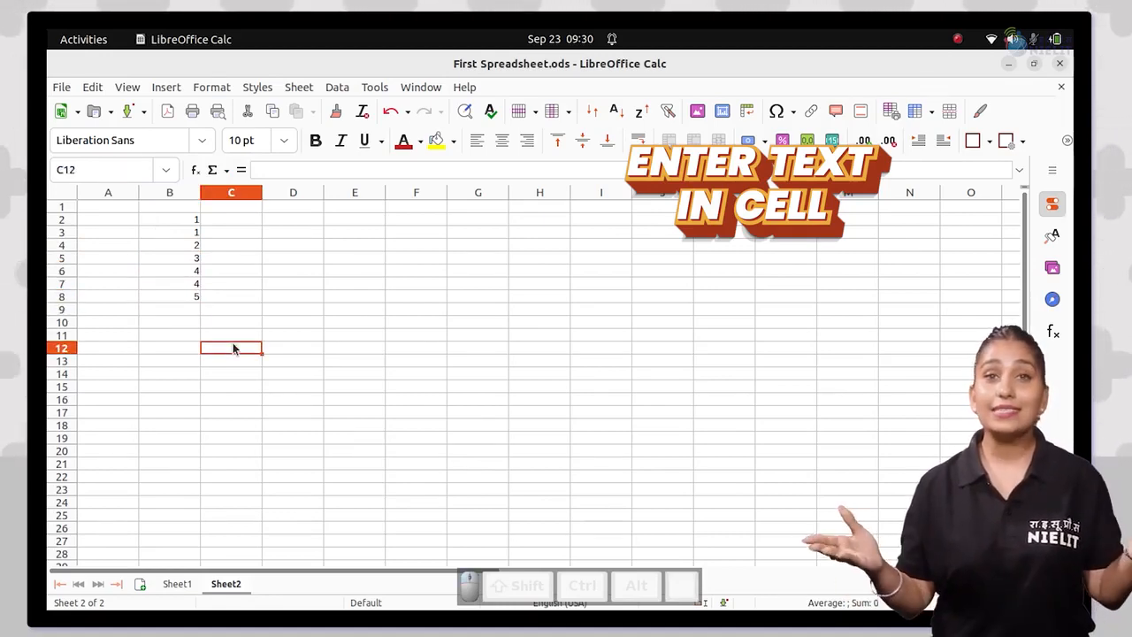
# Apply the Number format to cell B3
pyautogui.click(185, 227)
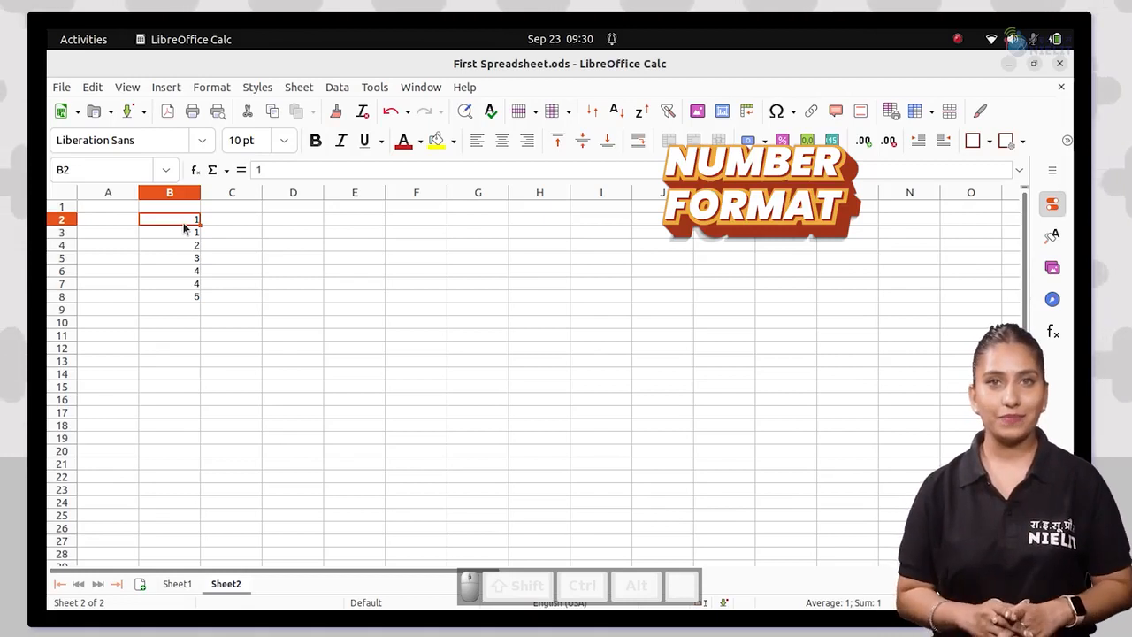
pyautogui.click(161, 235)
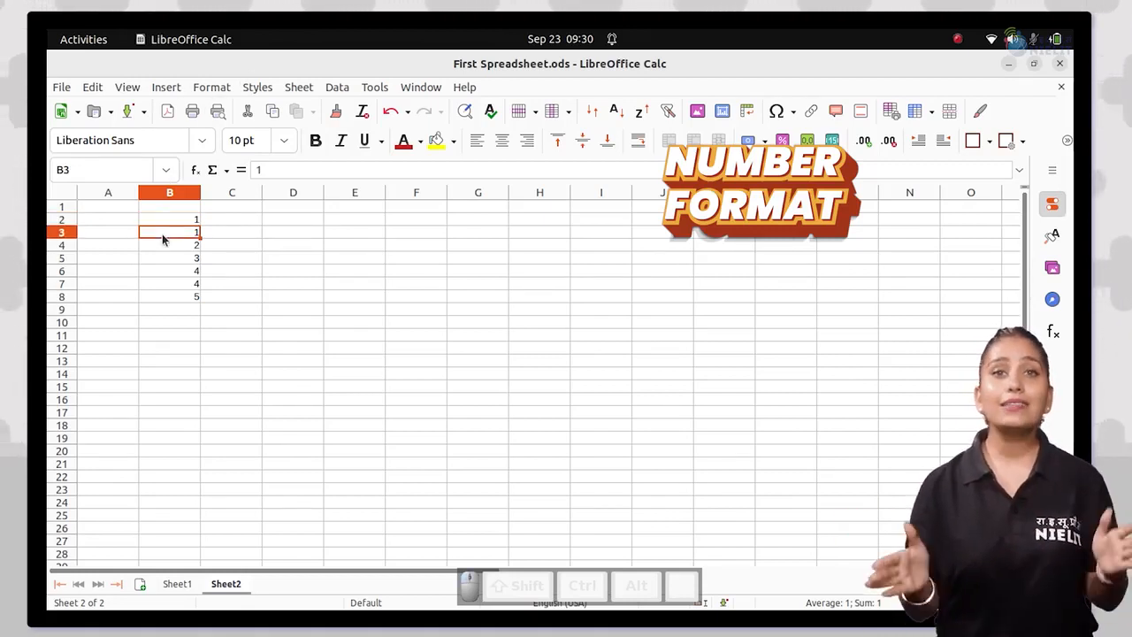
pyautogui.click(213, 87)
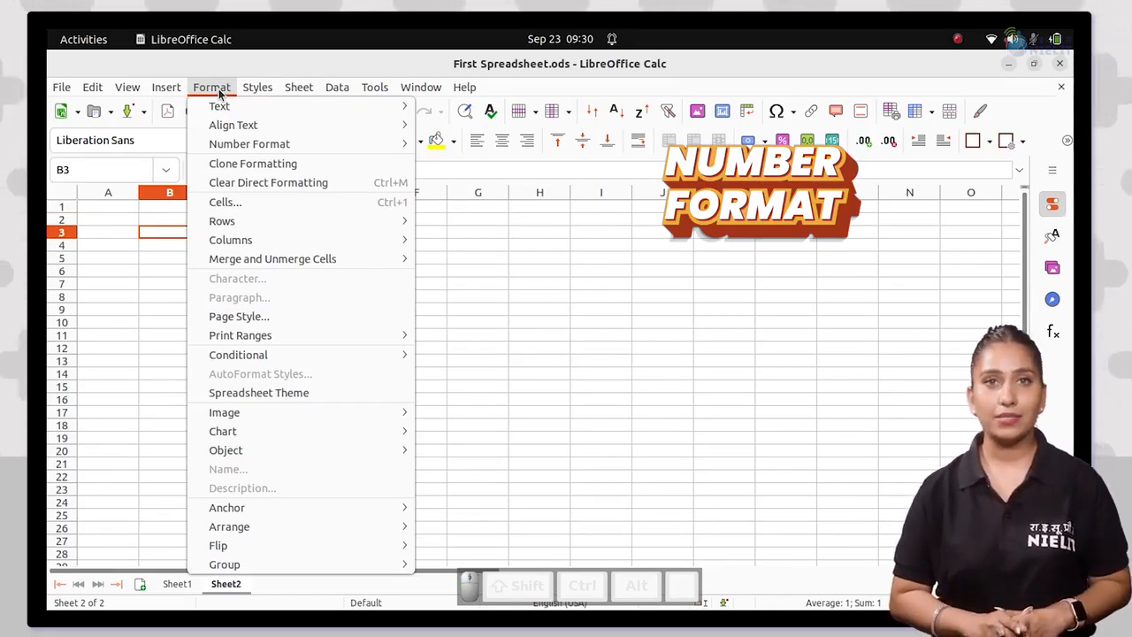
pyautogui.moveTo(295, 144)
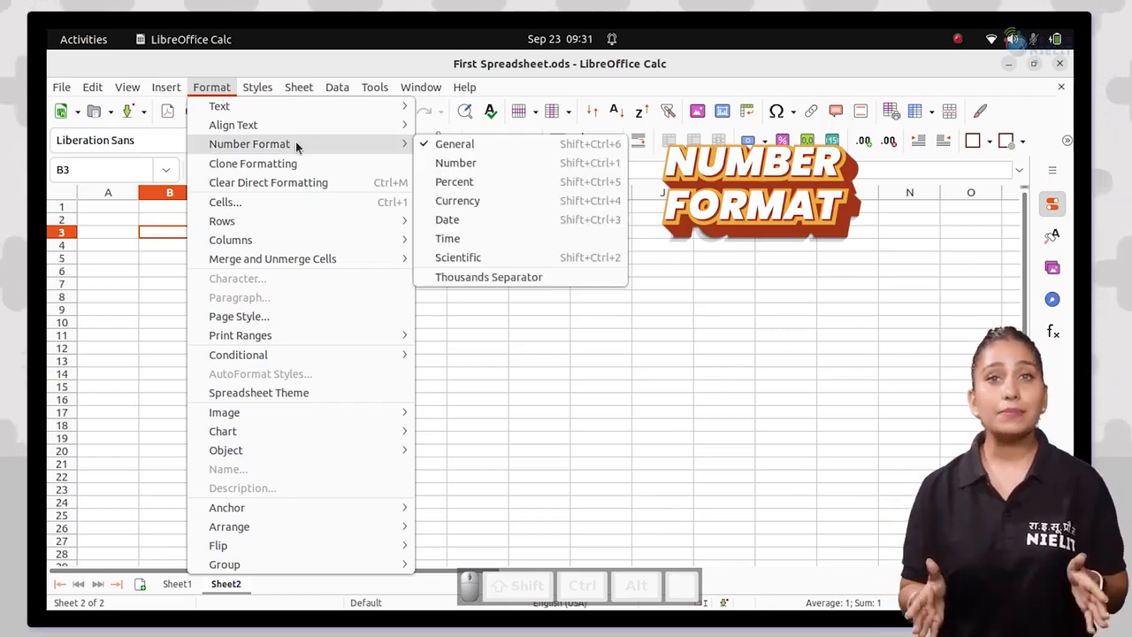
pyautogui.click(478, 158)
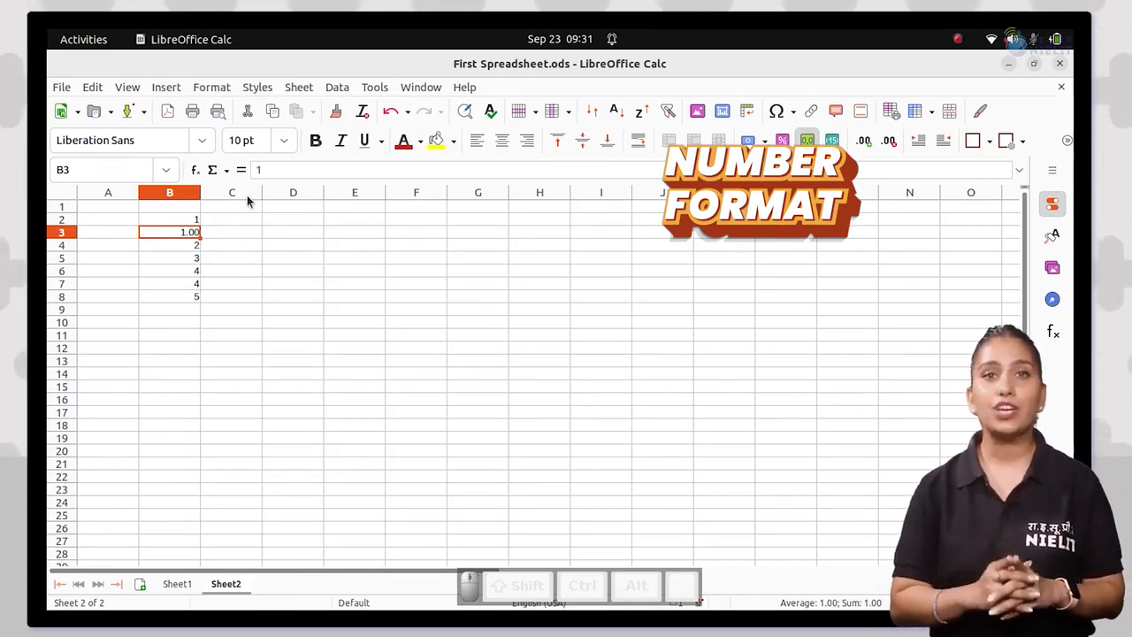
pyautogui.click(194, 256)
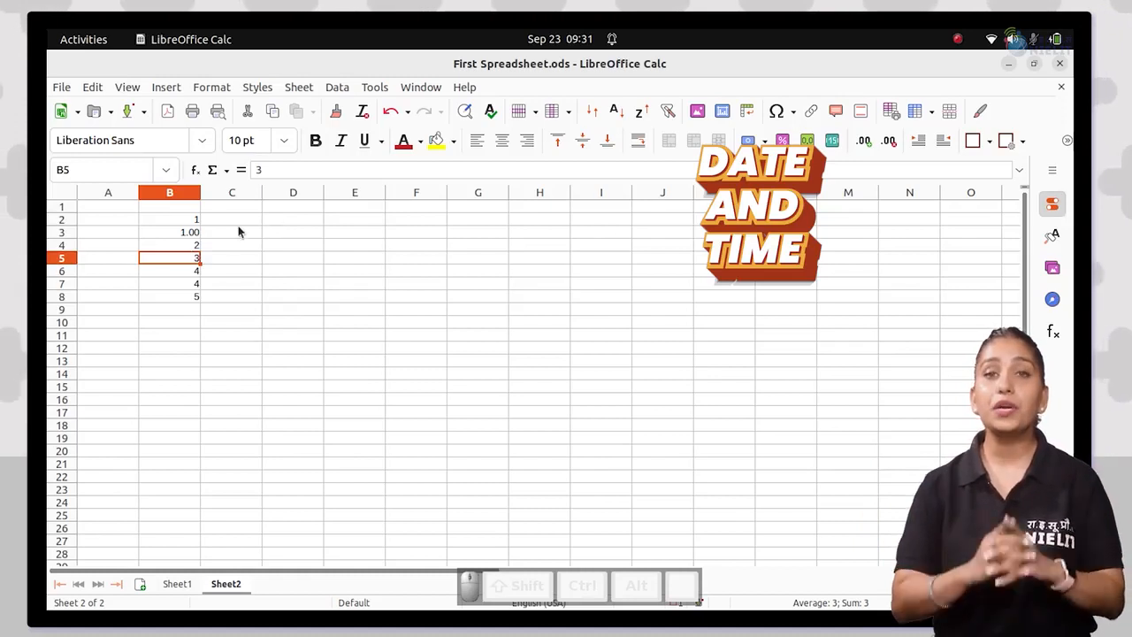
# Apply the Date number format to empty cell C3
pyautogui.click(225, 231)
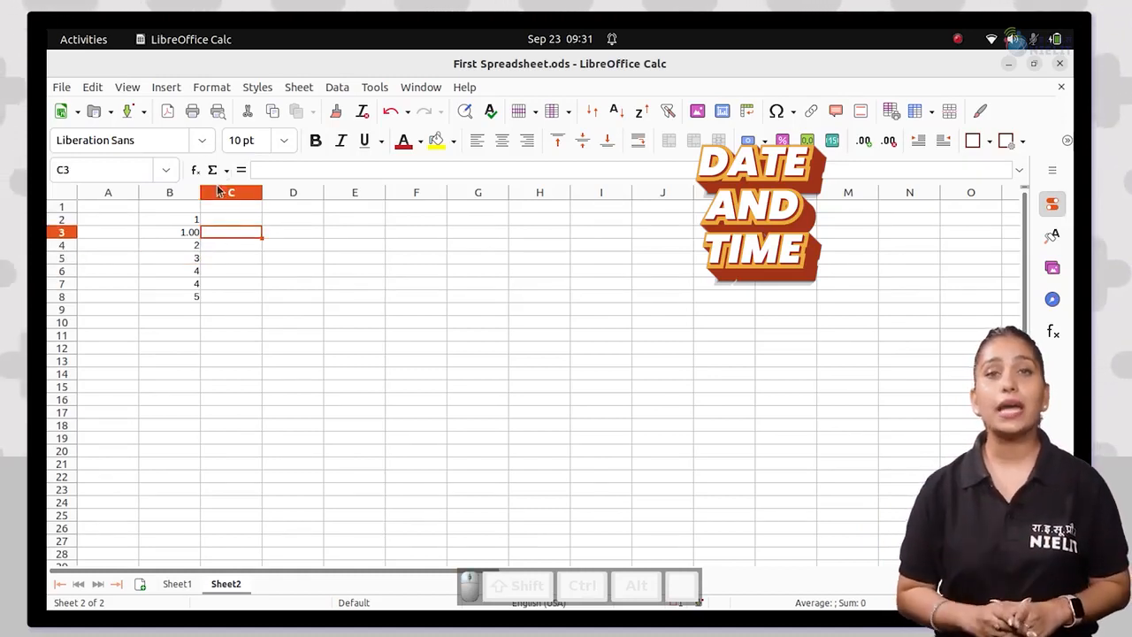
pyautogui.click(202, 88)
pyautogui.moveTo(246, 152)
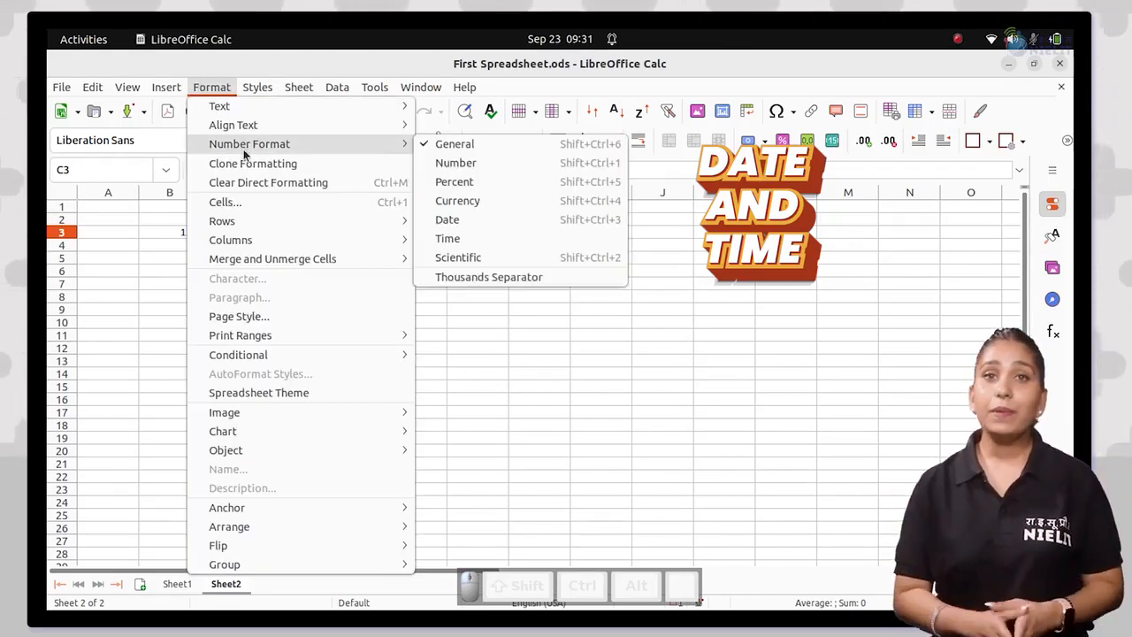
pyautogui.click(465, 221)
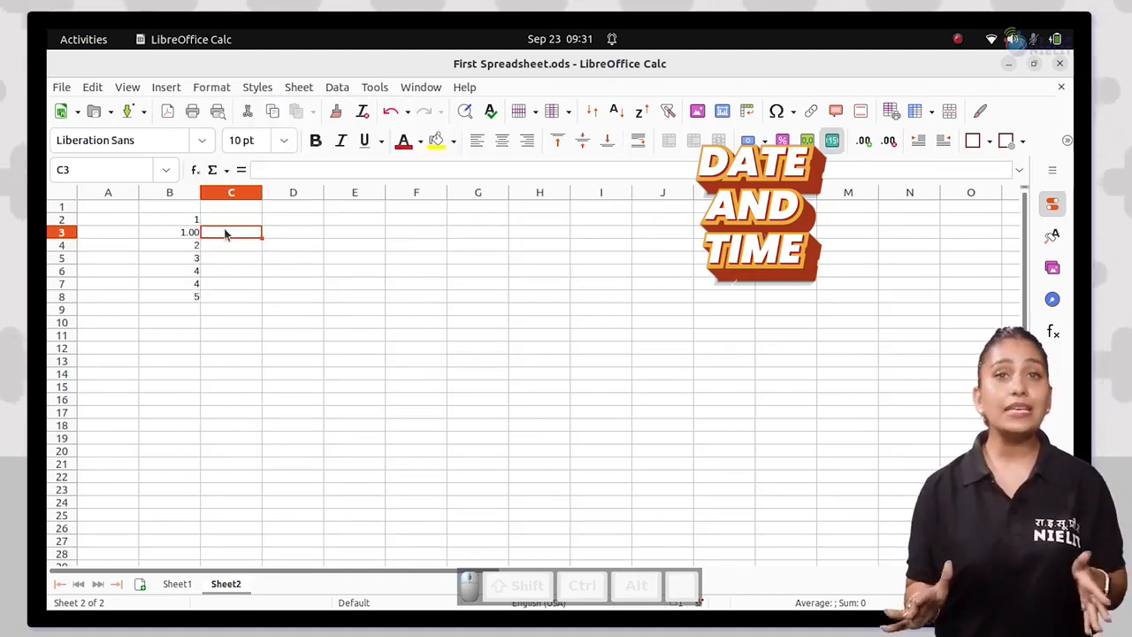
# Enter January 1 2022 in cell C3 and fill the date series down to C5
pyautogui.write('Jan')
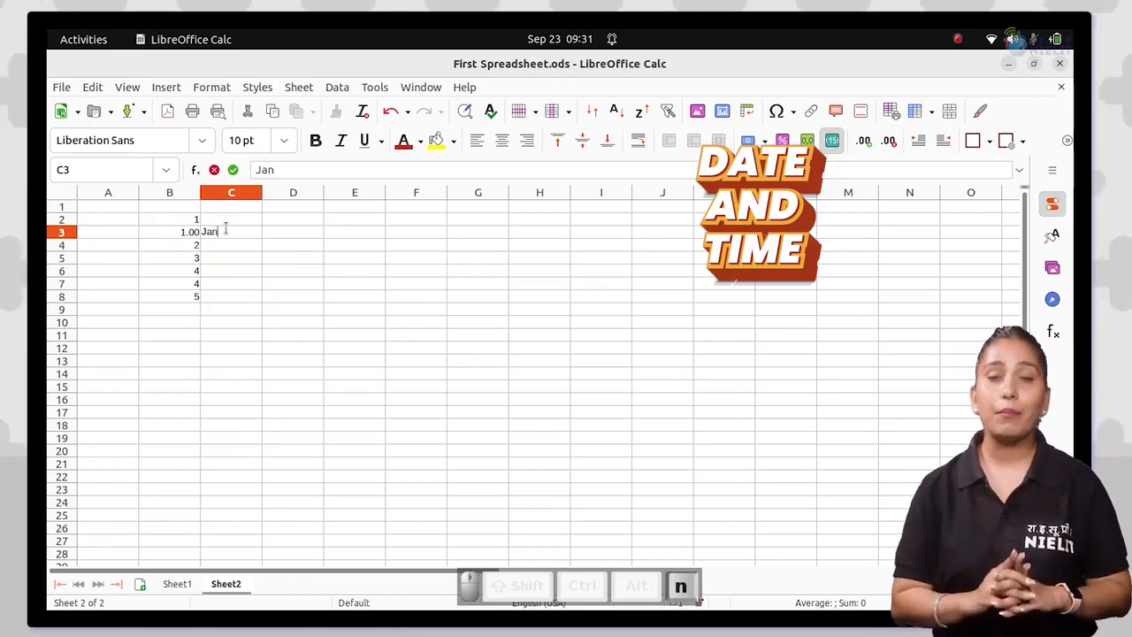
pyautogui.write('uary 1 2022')
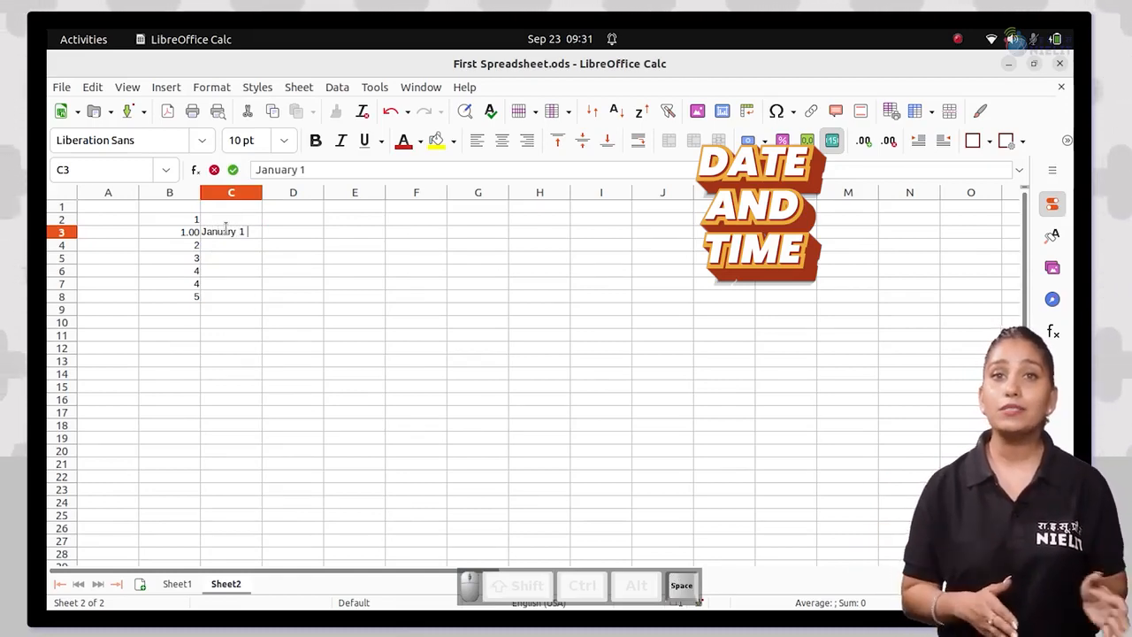
pyautogui.press('Return')
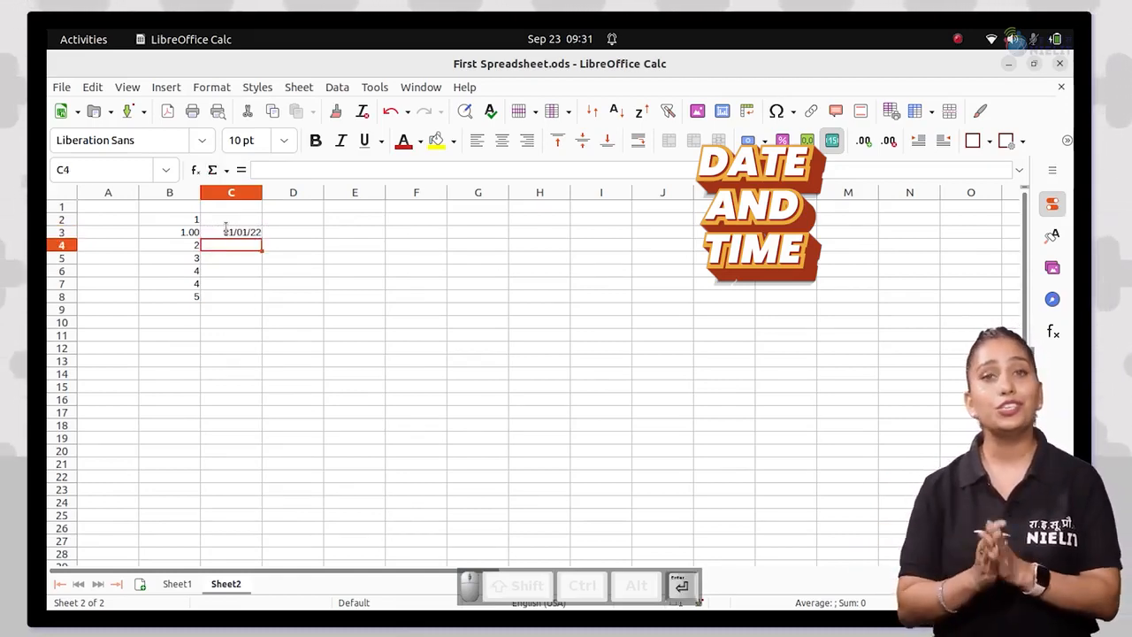
pyautogui.click(252, 232)
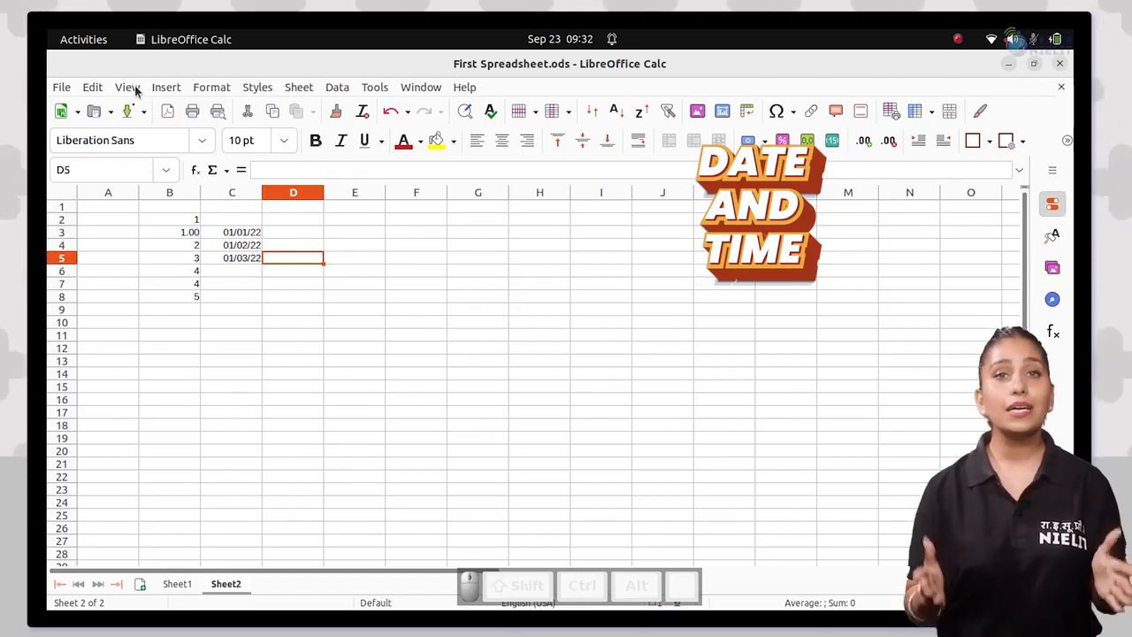
# Format cell D5 as Time and enter 4:00 PM in it
pyautogui.click(210, 87)
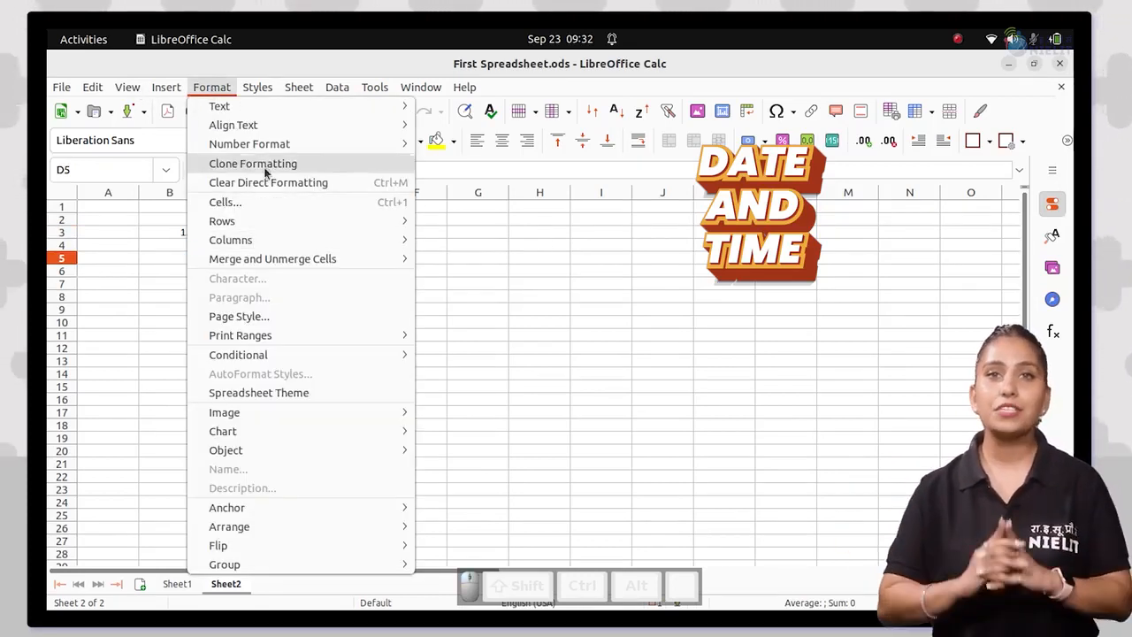
pyautogui.moveTo(263, 144)
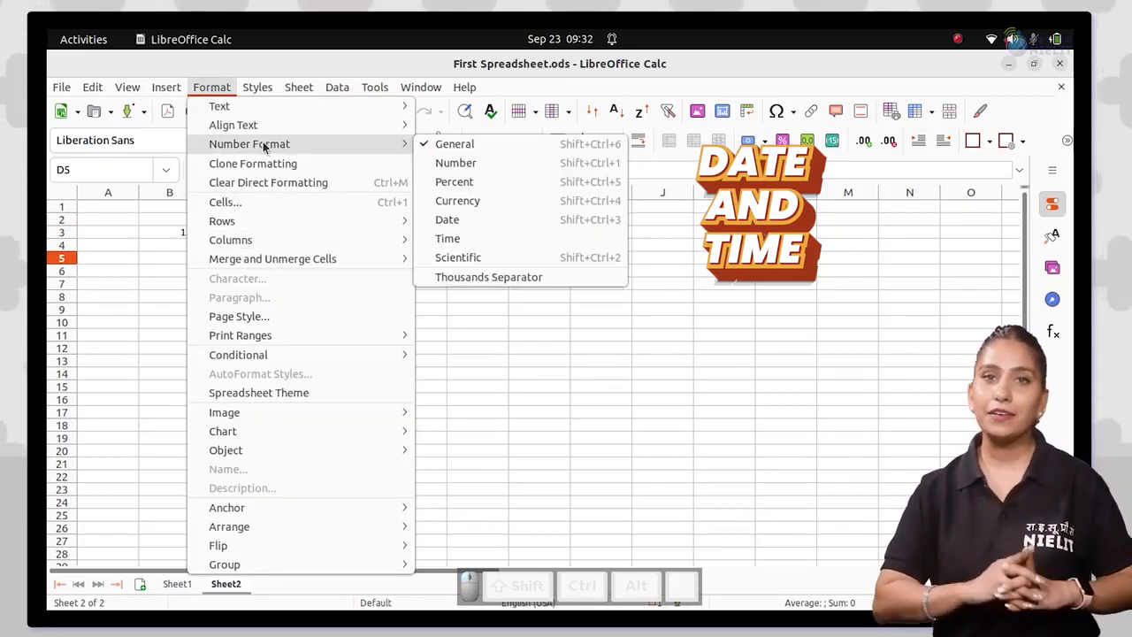
pyautogui.click(459, 246)
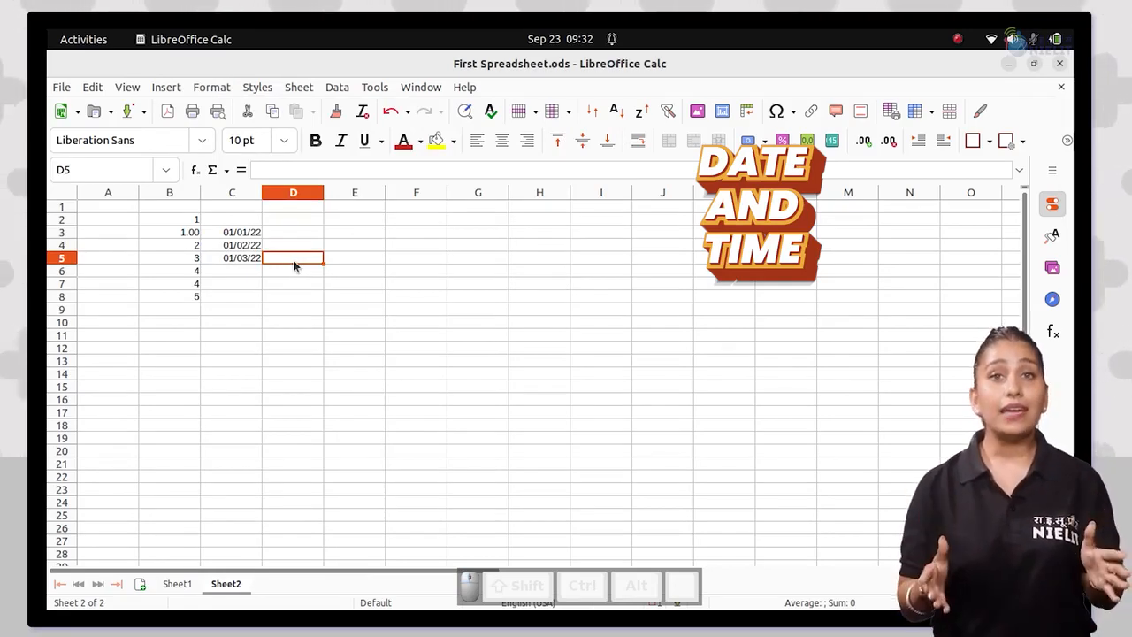
pyautogui.write('4:00 PM')
pyautogui.press('Return')
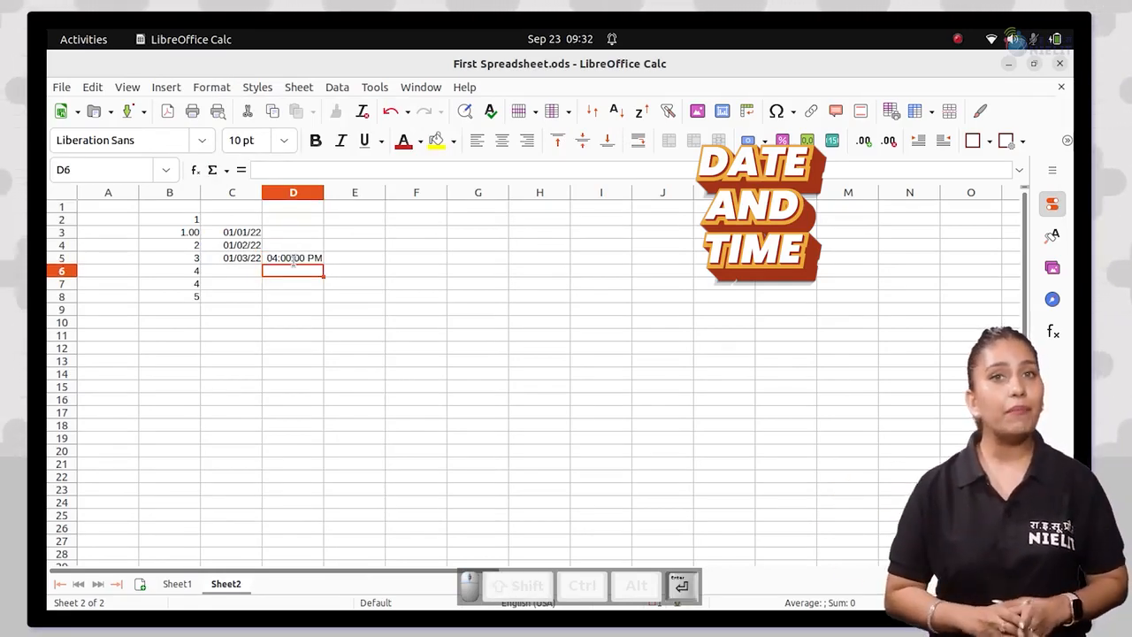
pyautogui.click(292, 283)
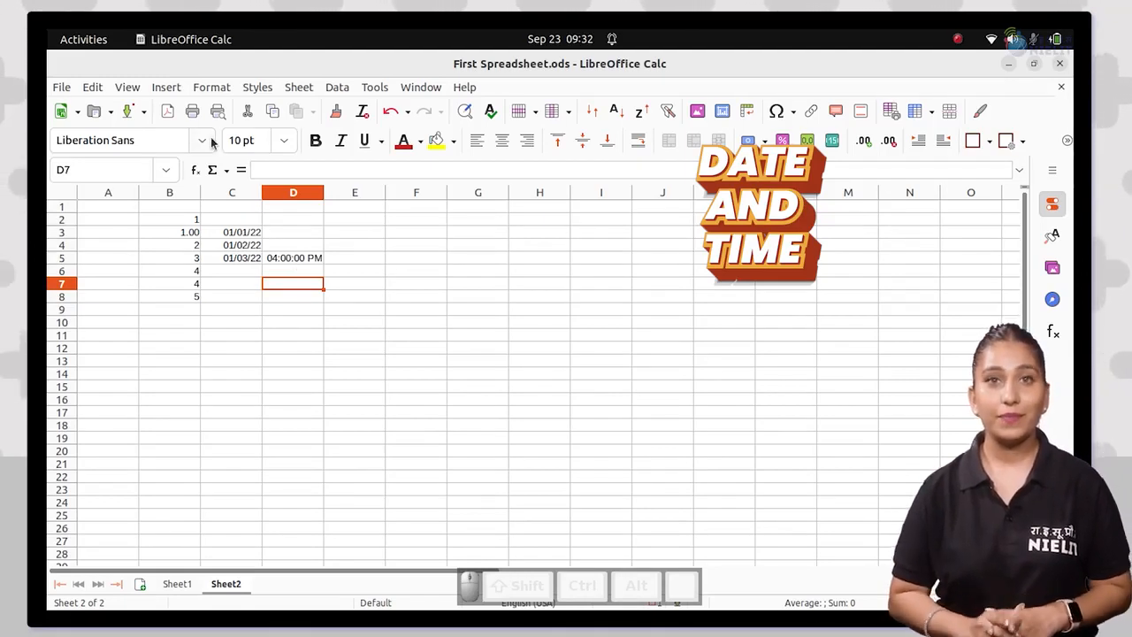
# Select entire columns B through E, and clear the selection
pyautogui.click(177, 195)
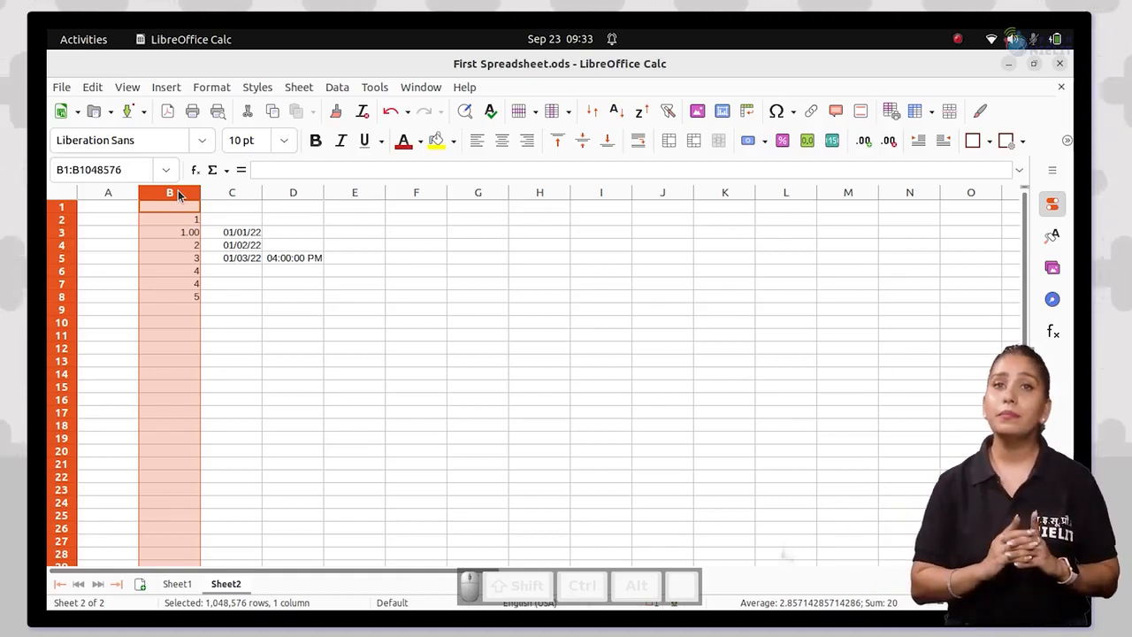
pyautogui.moveTo(177, 195); pyautogui.dragTo(366, 193)
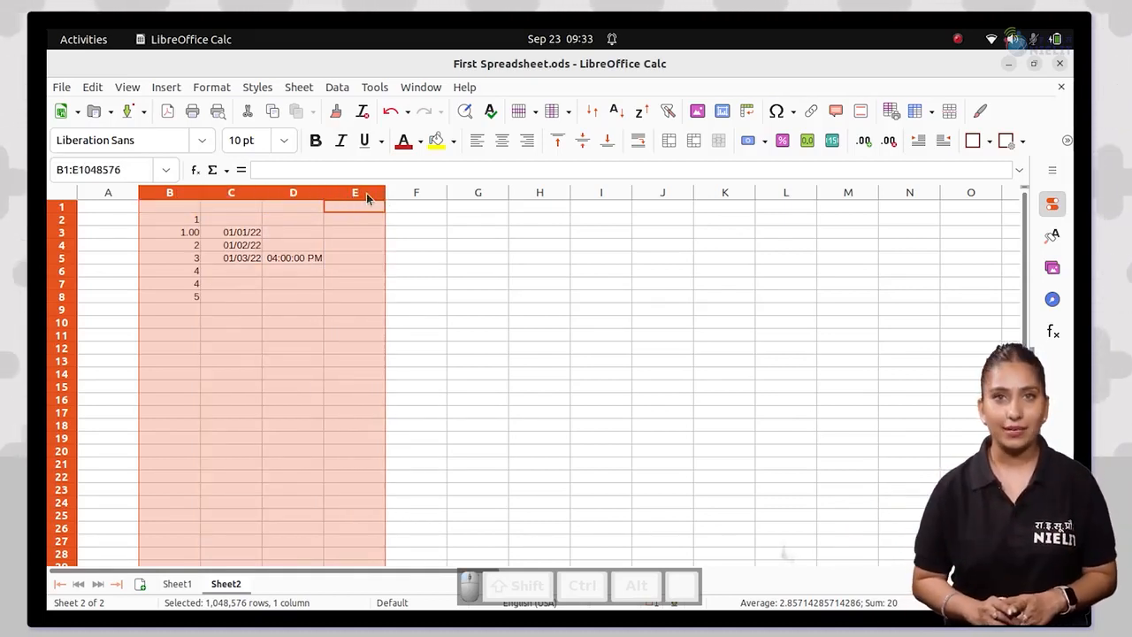
pyautogui.click(433, 258)
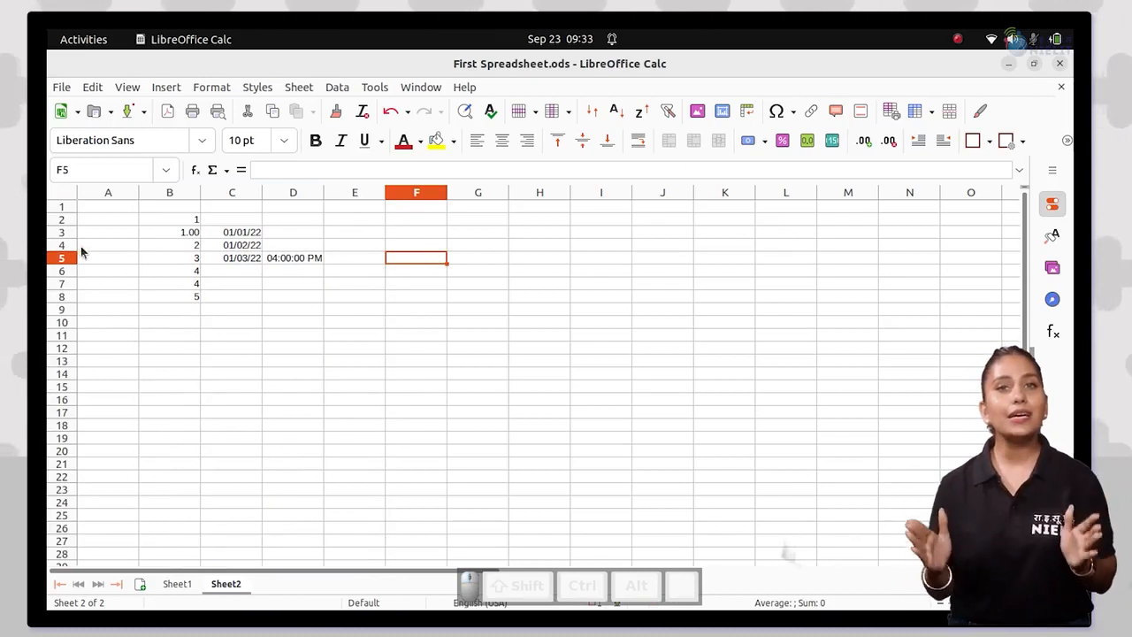
# Select entire rows 5 through 7, and clear the selection
pyautogui.click(60, 259)
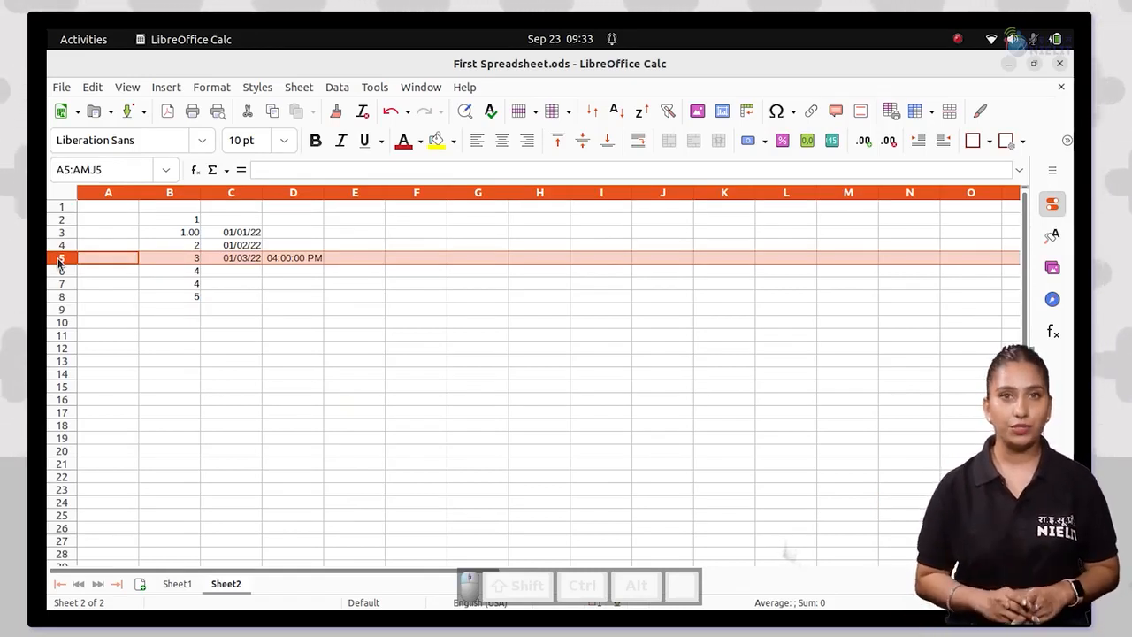
pyautogui.moveTo(60, 259); pyautogui.dragTo(62, 284)
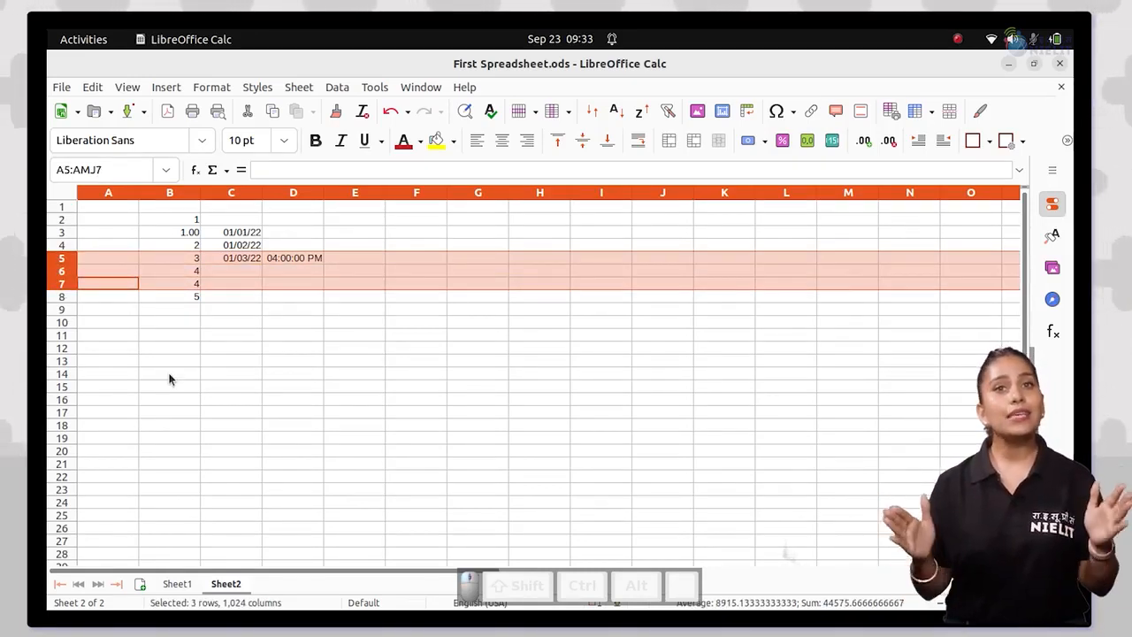
pyautogui.click(171, 379)
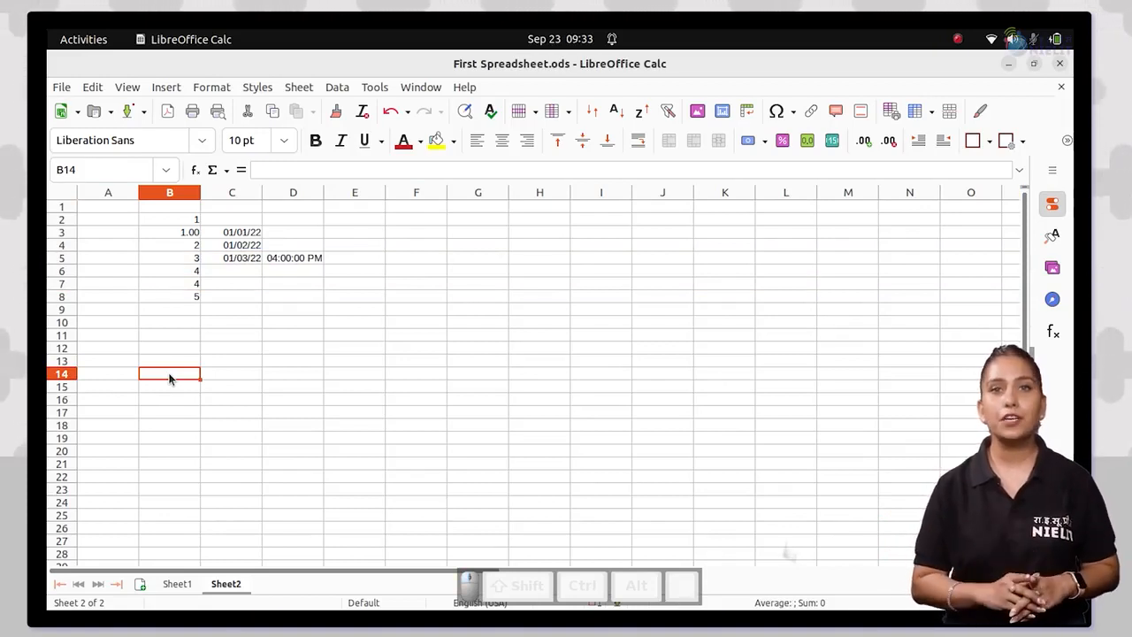
# Select row 3, extend the contiguous row selection to row 5 and on to row 7, and clear it
pyautogui.click(62, 232)
pyautogui.keyDown('shift'); pyautogui.click(62, 257); pyautogui.keyUp('shift')
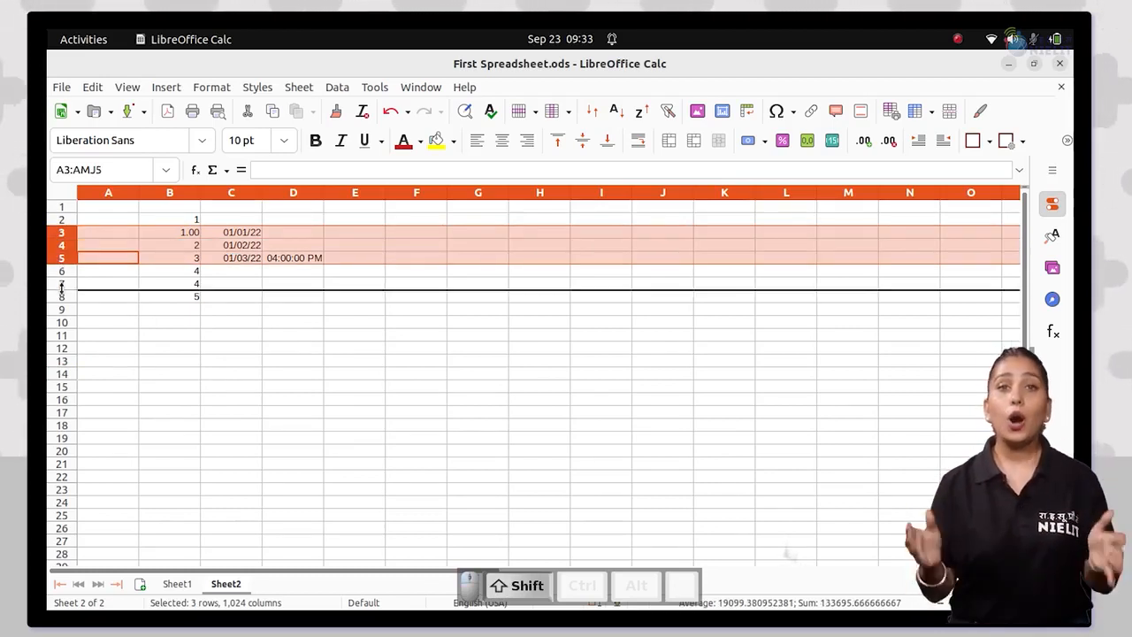
pyautogui.keyDown('shift'); pyautogui.click(62, 284); pyautogui.keyUp('shift')
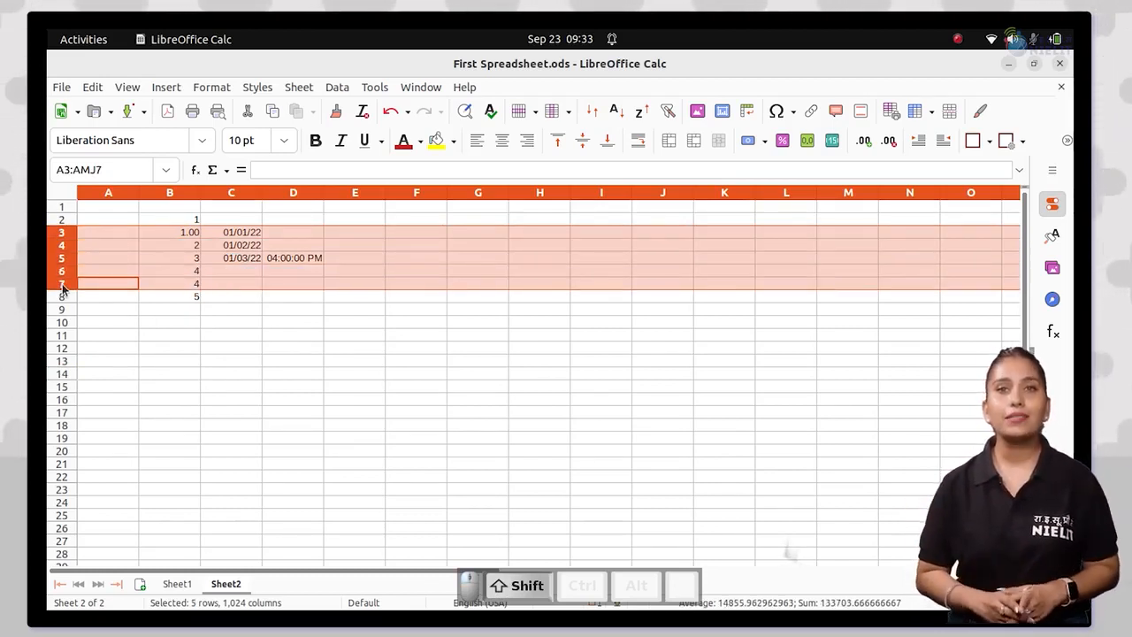
pyautogui.click(136, 330)
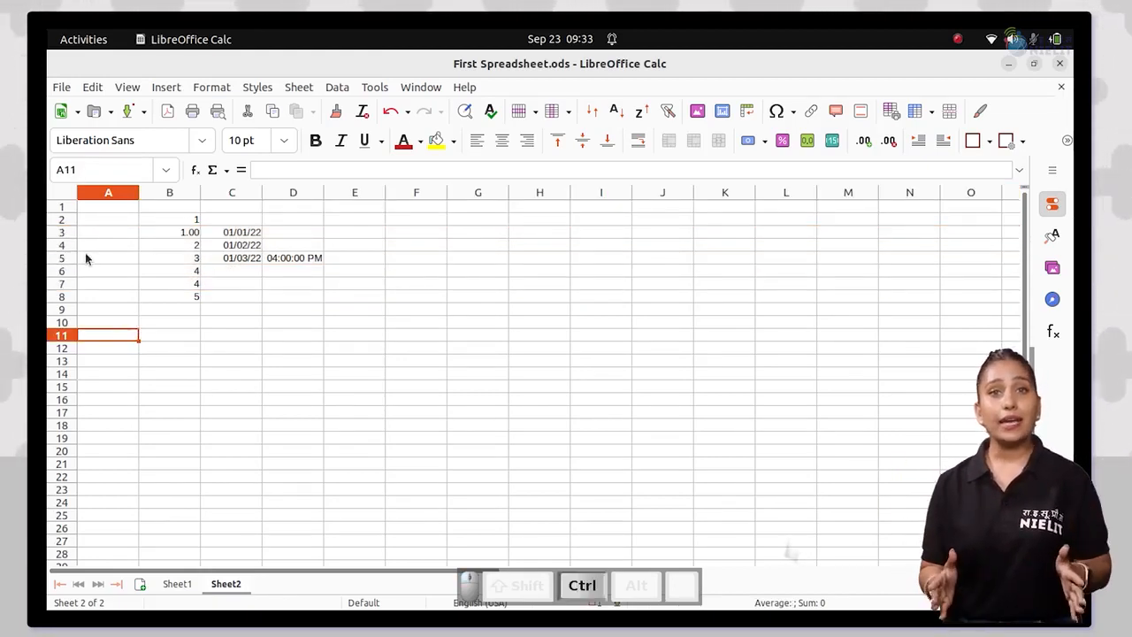
# Select the non-adjacent rows 3, 5 and 7 together and, separately, all cells of the sheet, clearing each selection
pyautogui.keyDown('ctrl'); pyautogui.click(55, 233); pyautogui.keyUp('ctrl')
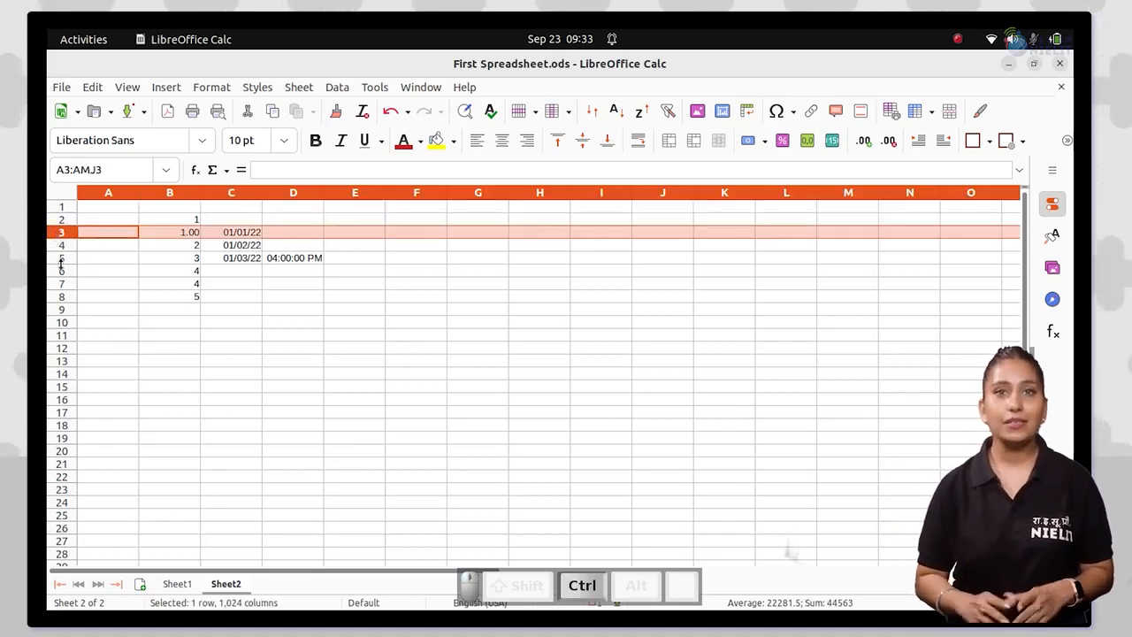
pyautogui.keyDown('ctrl'); pyautogui.click(61, 259); pyautogui.keyUp('ctrl')
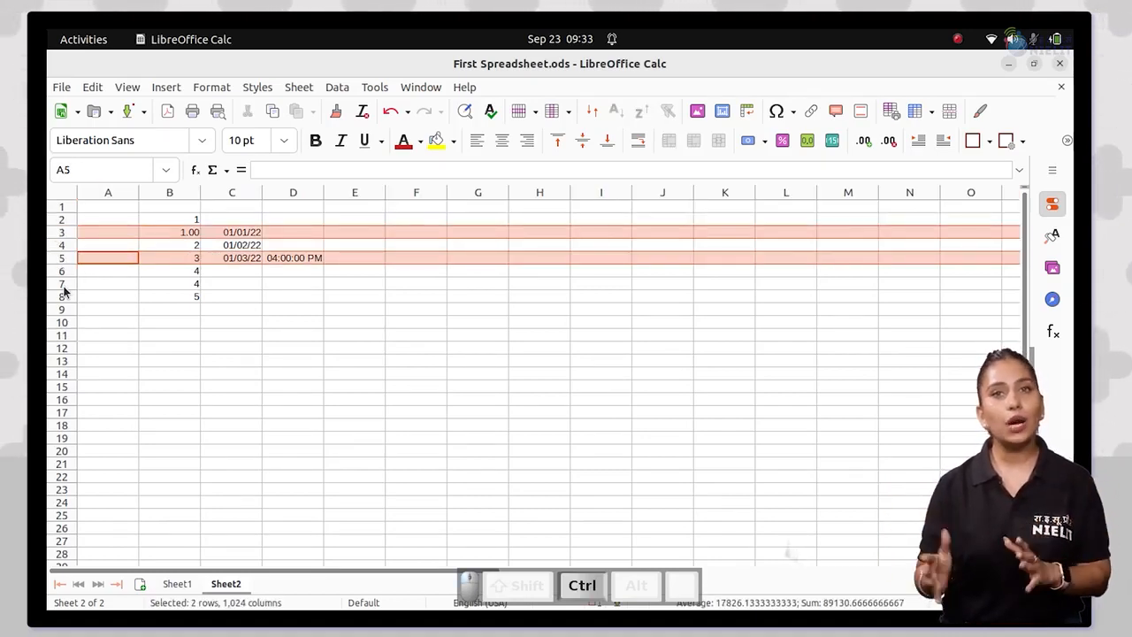
pyautogui.keyDown('ctrl'); pyautogui.click(63, 285); pyautogui.keyUp('ctrl')
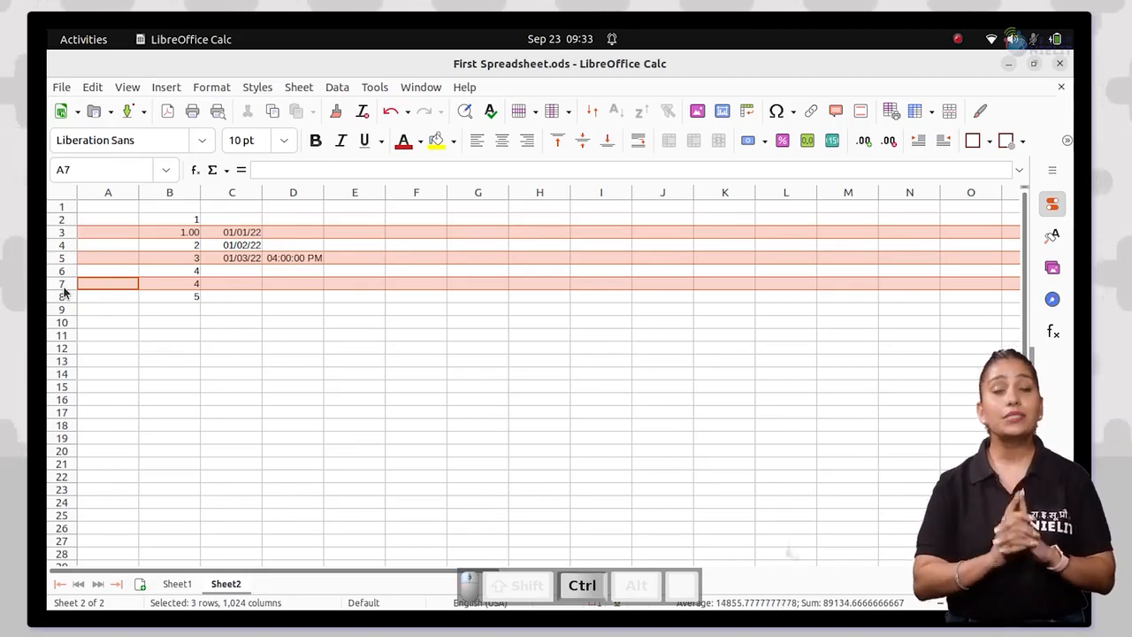
pyautogui.click(187, 334)
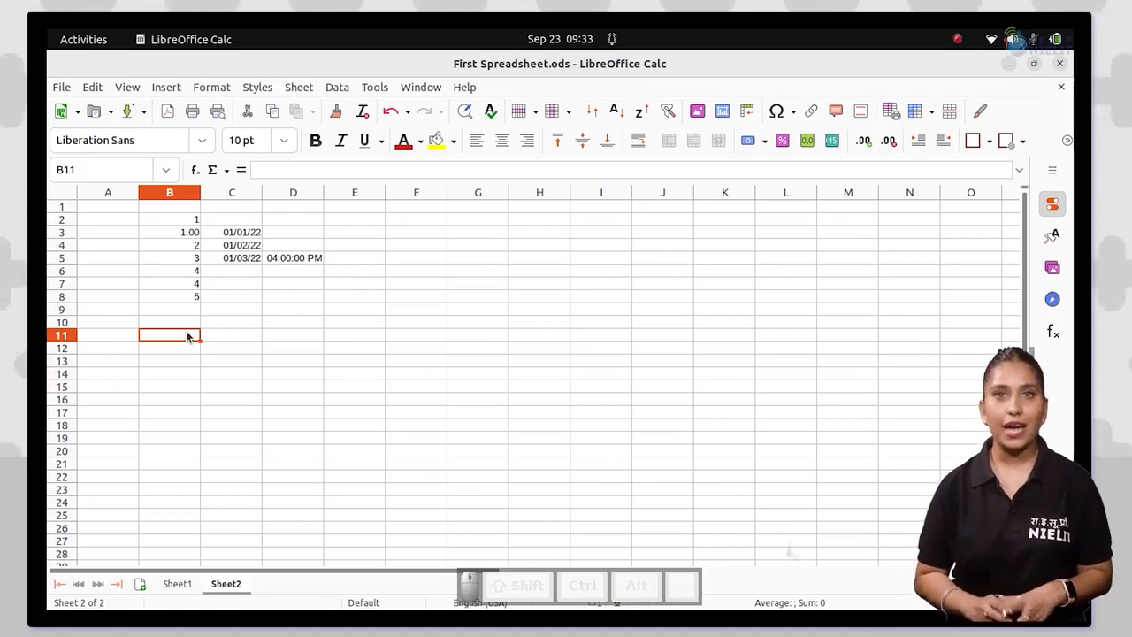
pyautogui.hotkey('ctrl', 'a')
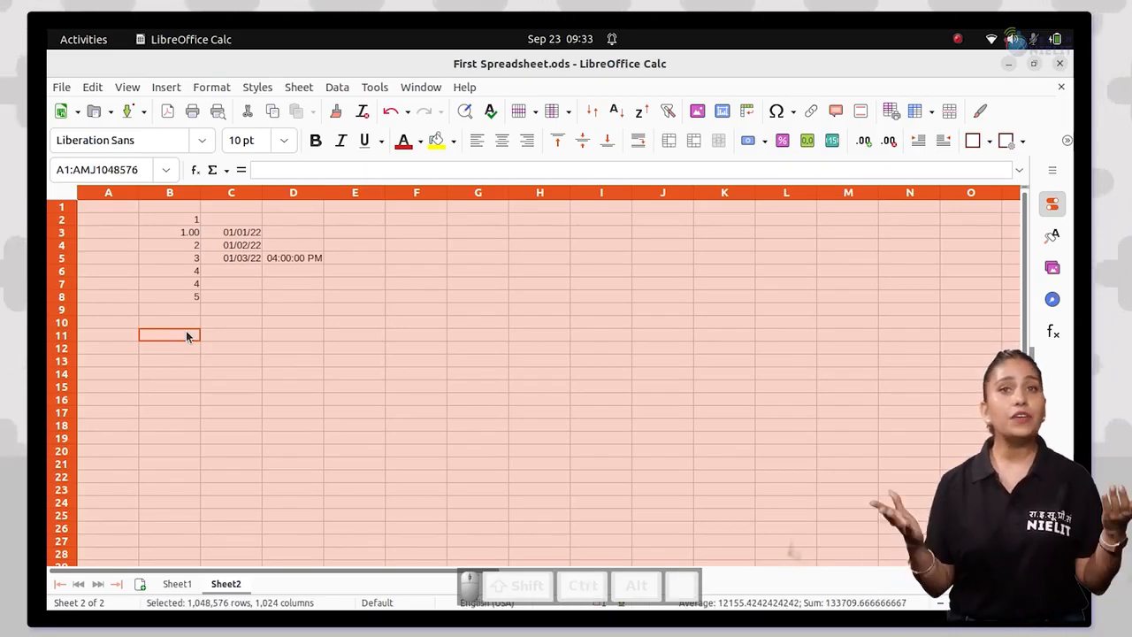
pyautogui.click(247, 335)
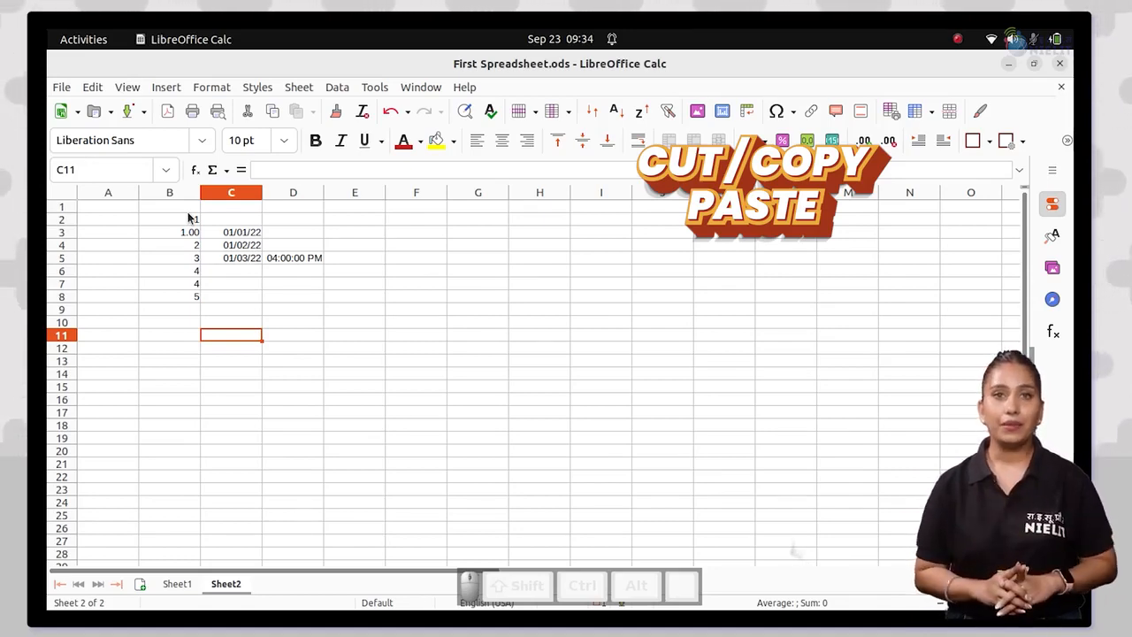
# Copy the range B1:C5 and paste it starting at cell E11
pyautogui.moveTo(188, 206); pyautogui.dragTo(235, 260)
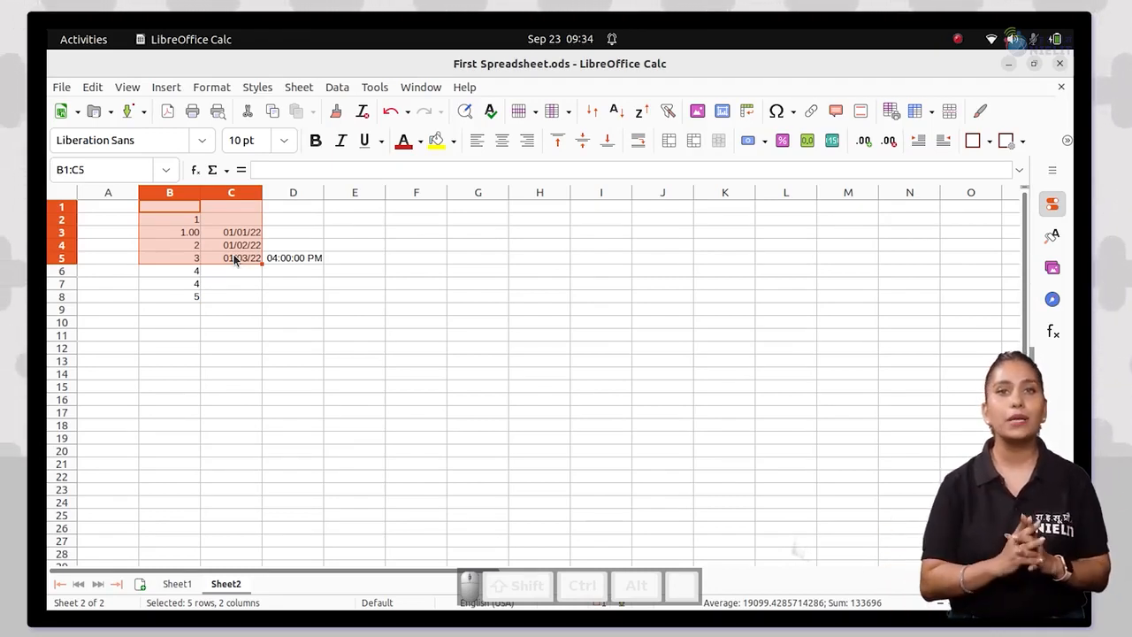
pyautogui.press('ctrl')
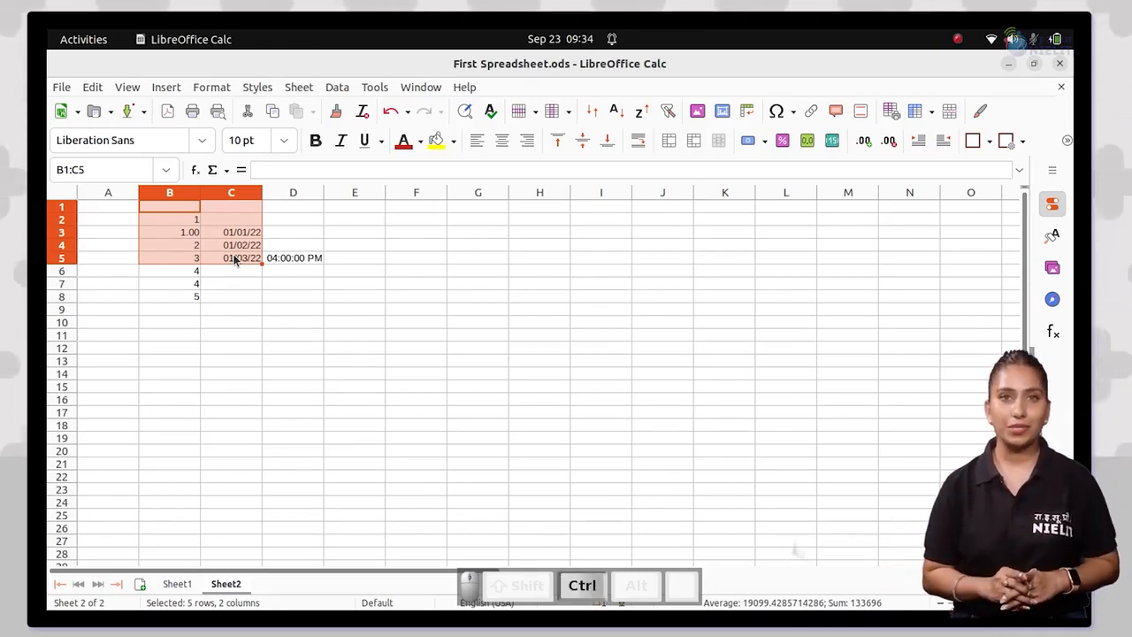
pyautogui.hotkey('ctrl', 'c')
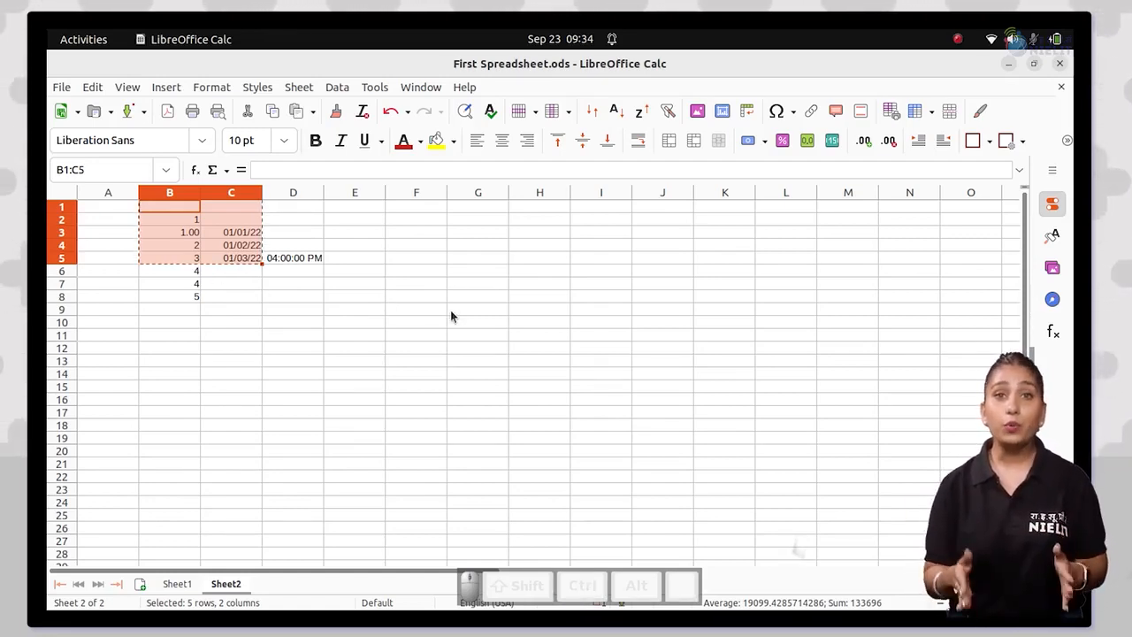
pyautogui.click(344, 335)
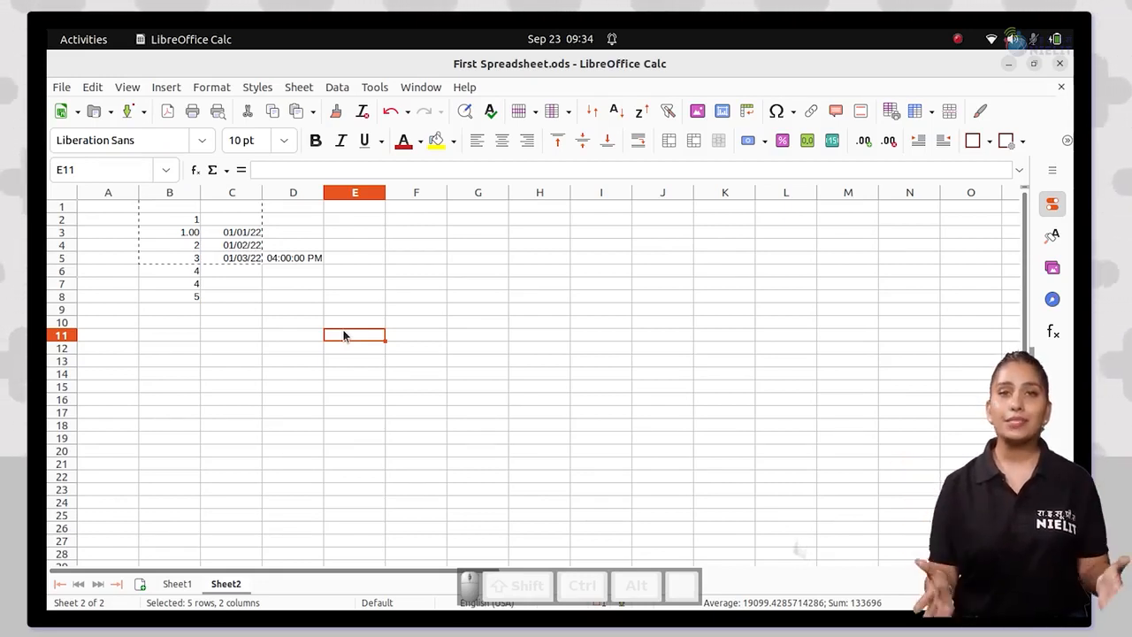
pyautogui.hotkey('ctrl', 'v')
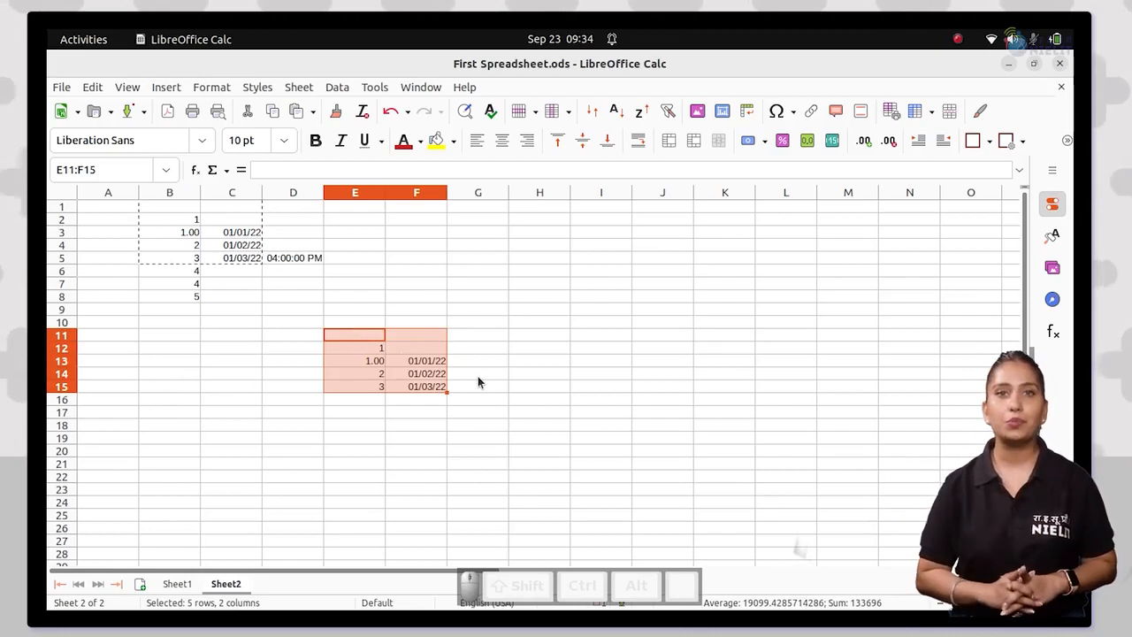
pyautogui.click(478, 376)
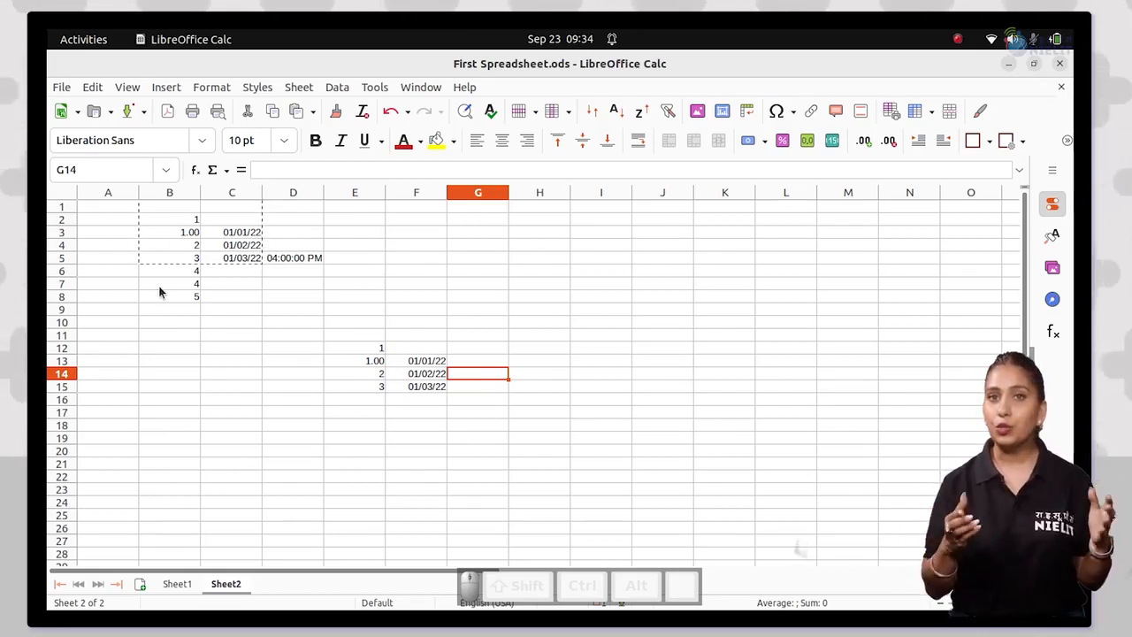
# Move the cells B5:B7 to the range G6:G8
pyautogui.moveTo(158, 285); pyautogui.dragTo(166, 261)
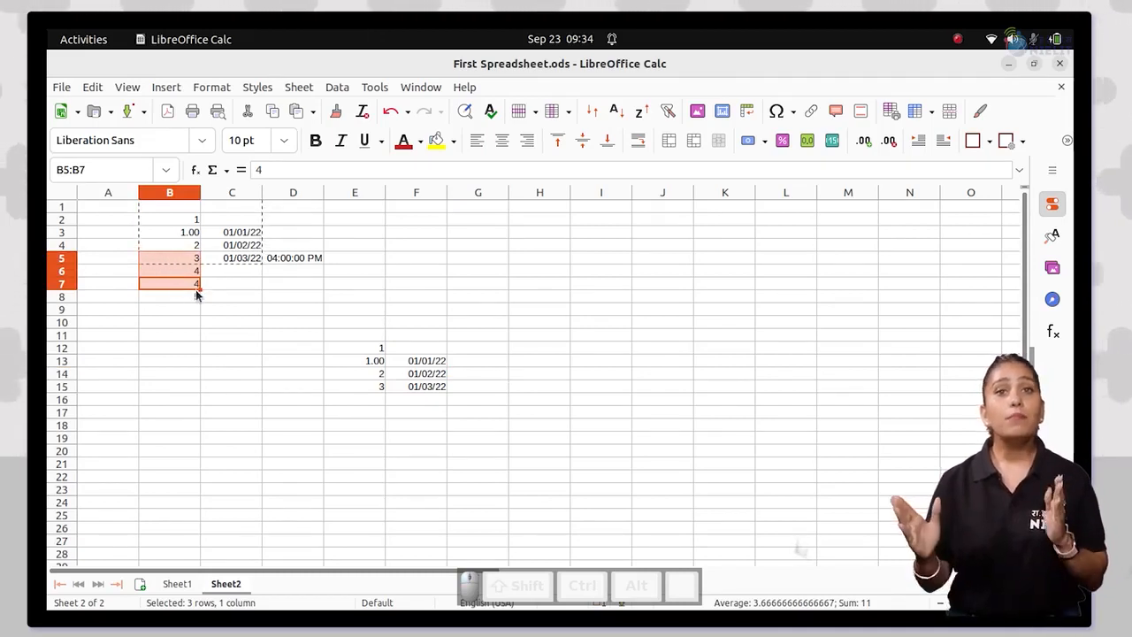
pyautogui.moveTo(185, 288); pyautogui.dragTo(232, 290)
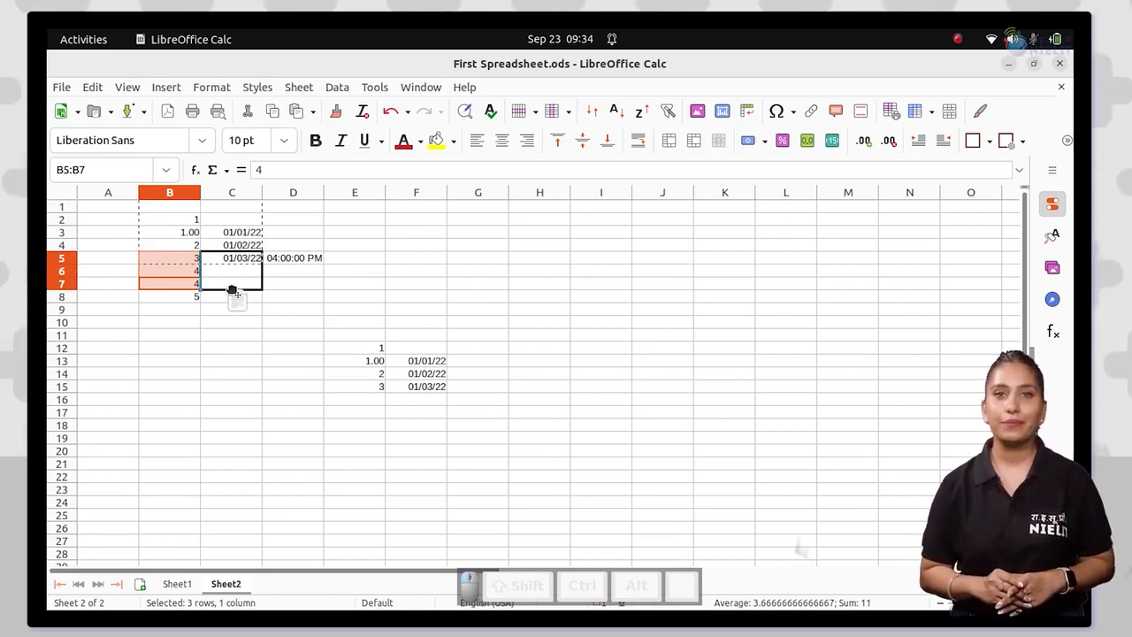
pyautogui.moveTo(232, 290); pyautogui.dragTo(478, 296)
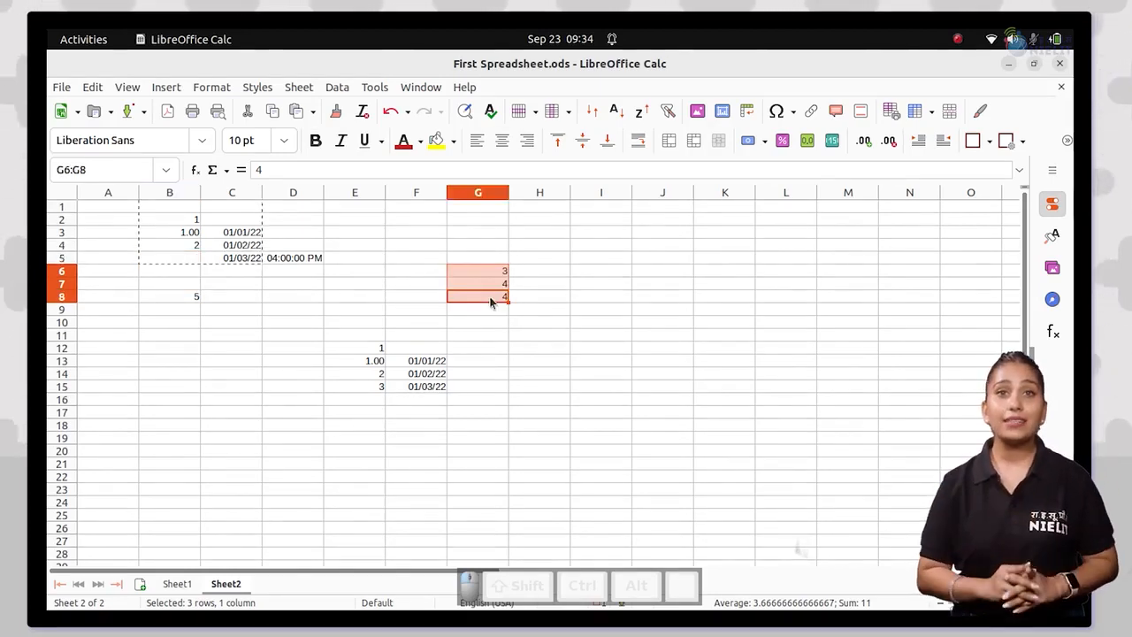
pyautogui.click(532, 325)
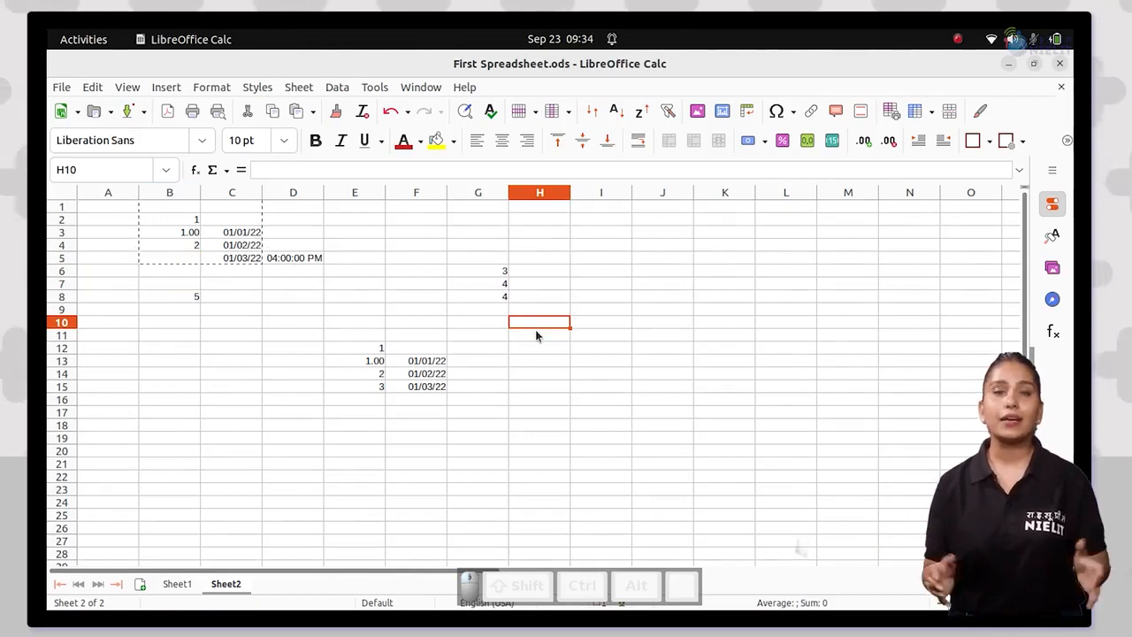
pyautogui.click(544, 309)
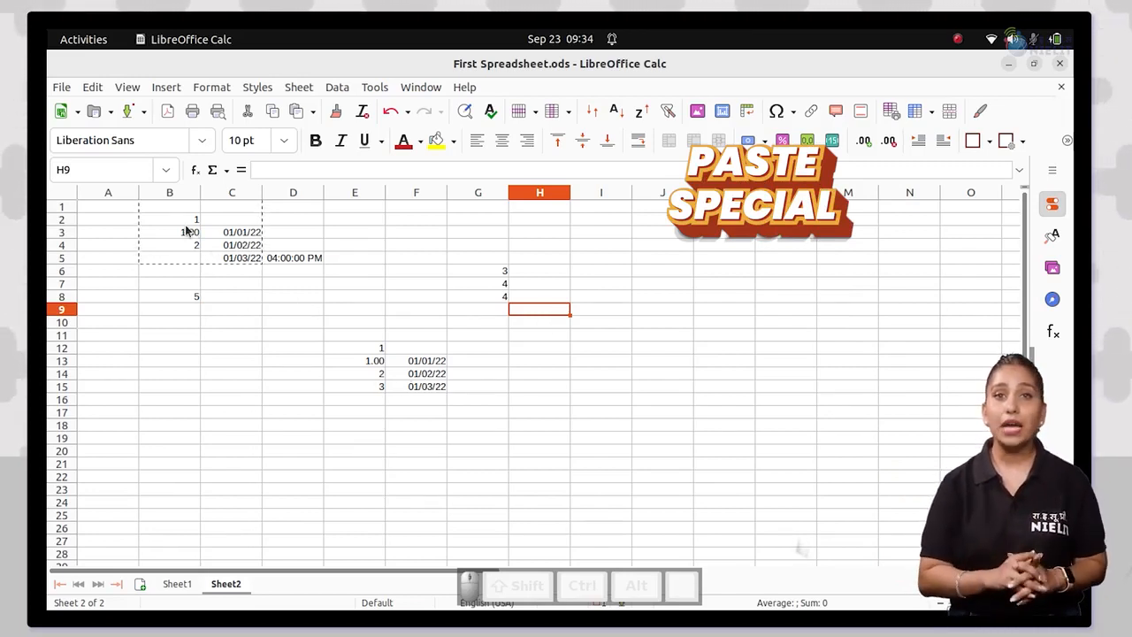
# Copy the range B2:C5 and paste only its numbers starting at cell D21
pyautogui.moveTo(188, 220); pyautogui.dragTo(232, 261)
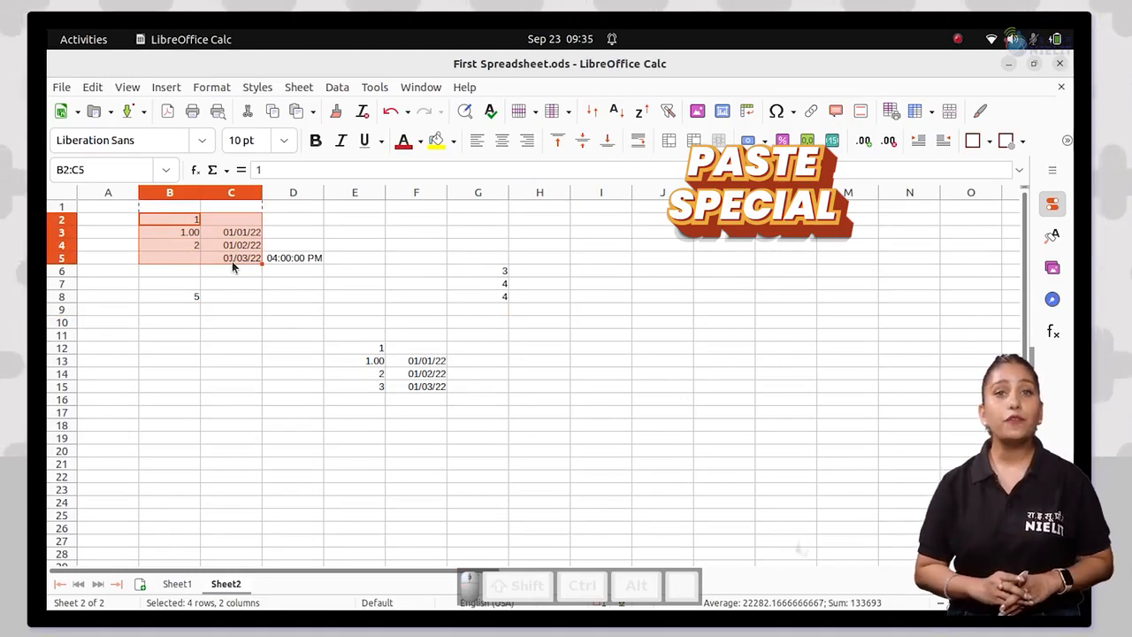
pyautogui.hotkey('ctrl', 'c')
pyautogui.click(550, 333)
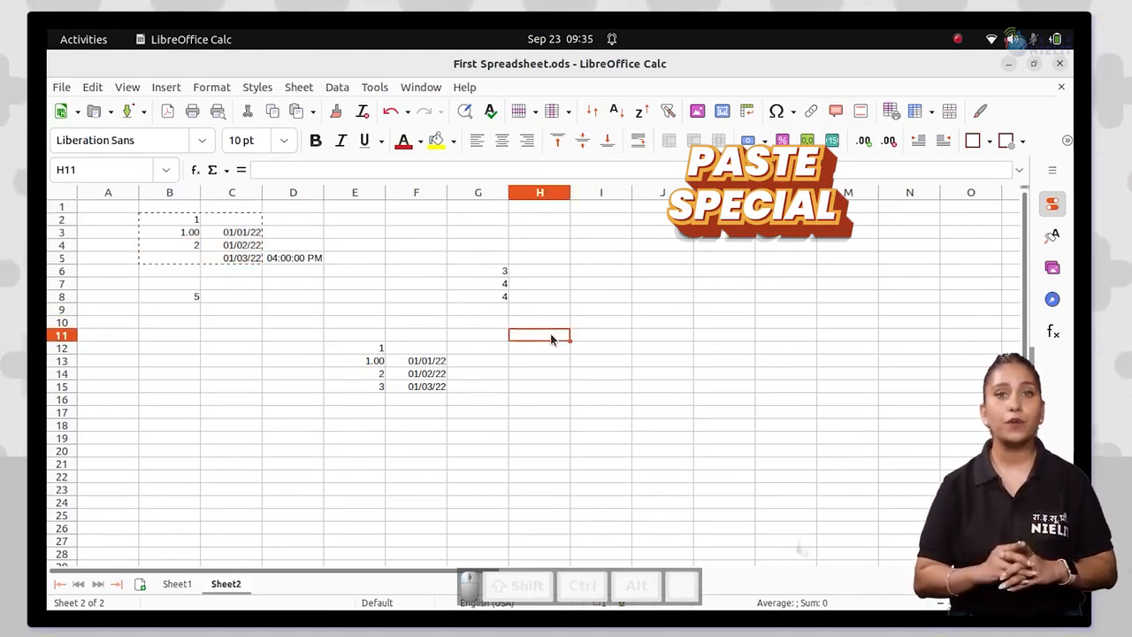
pyautogui.click(314, 464)
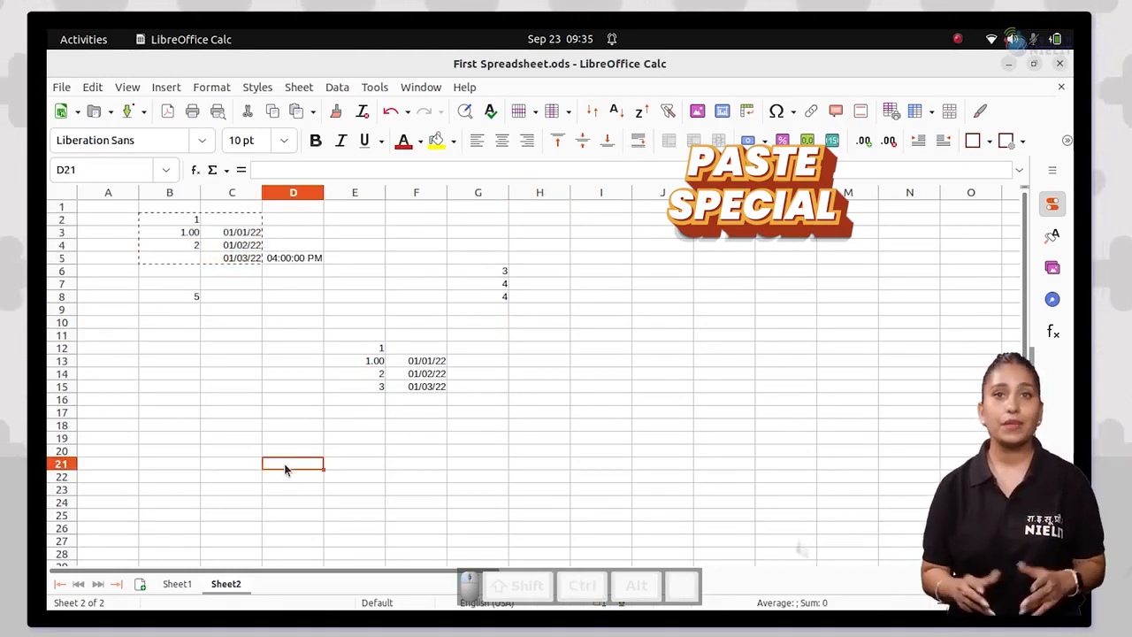
pyautogui.click(92, 87)
pyautogui.moveTo(177, 226)
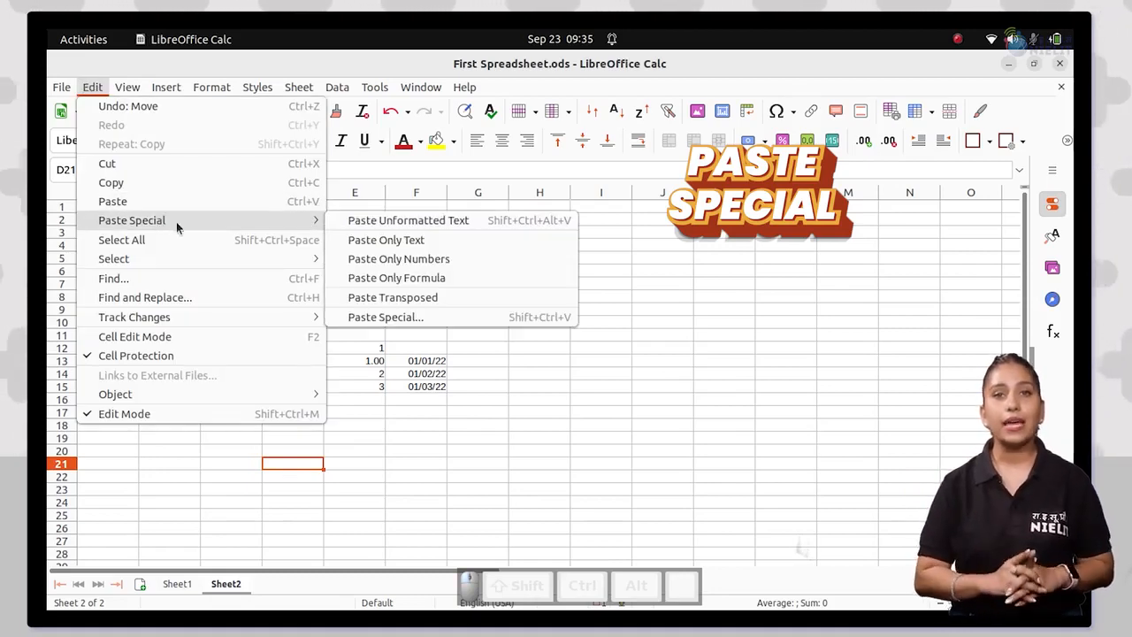
pyautogui.click(404, 266)
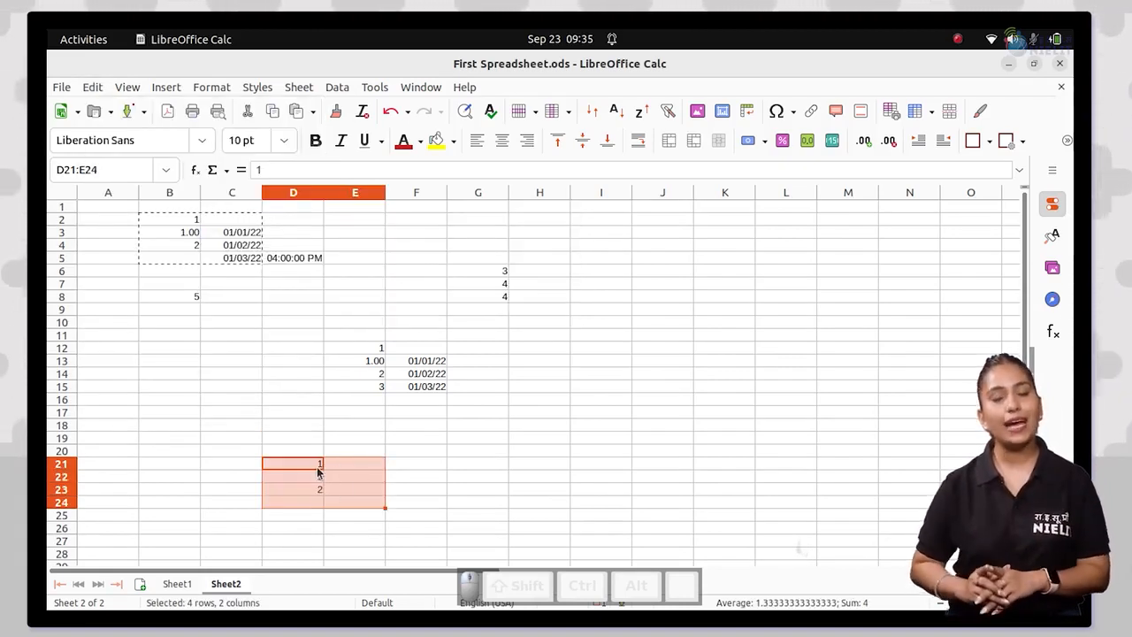
pyautogui.click(462, 453)
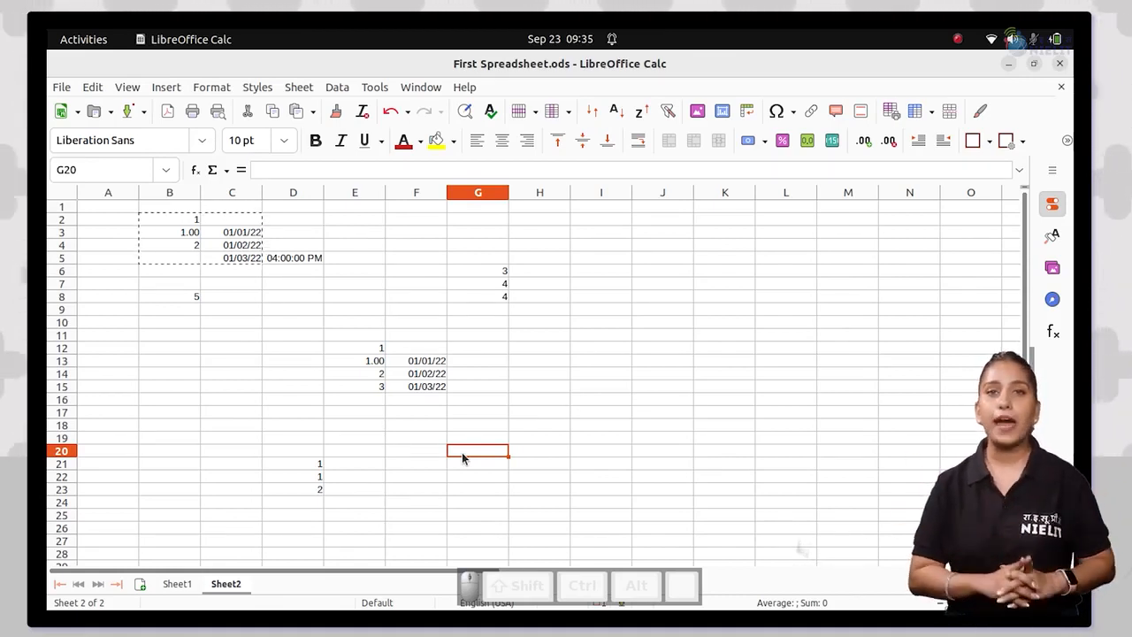
# Select the entire column C and increase its width to about three times the default width
pyautogui.moveTo(315, 277); pyautogui.dragTo(222, 207)
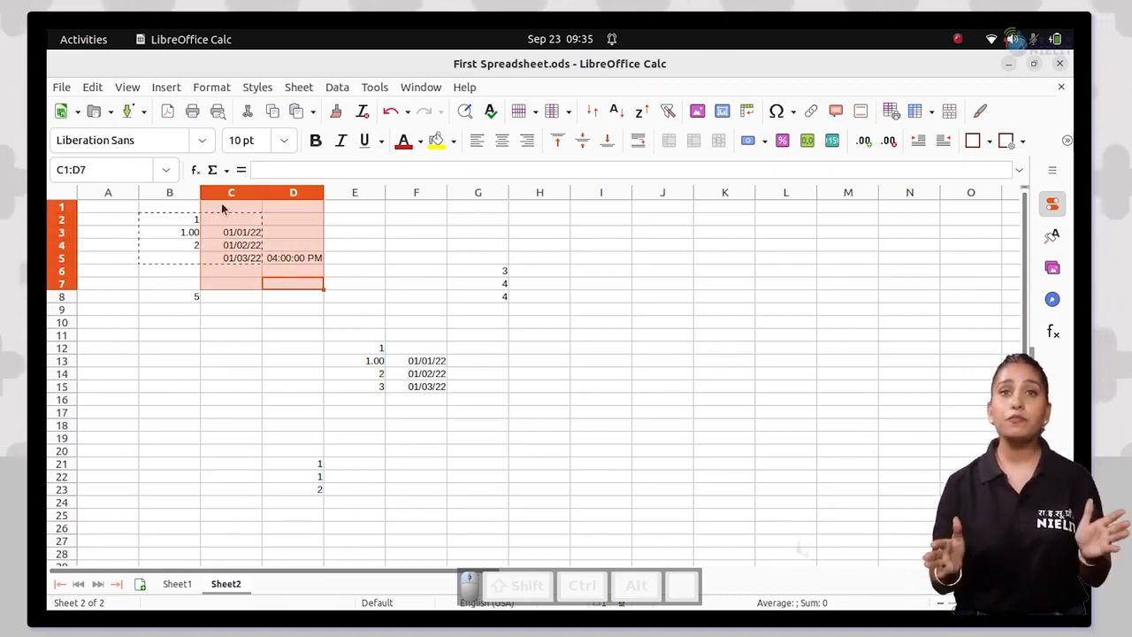
pyautogui.click(220, 192)
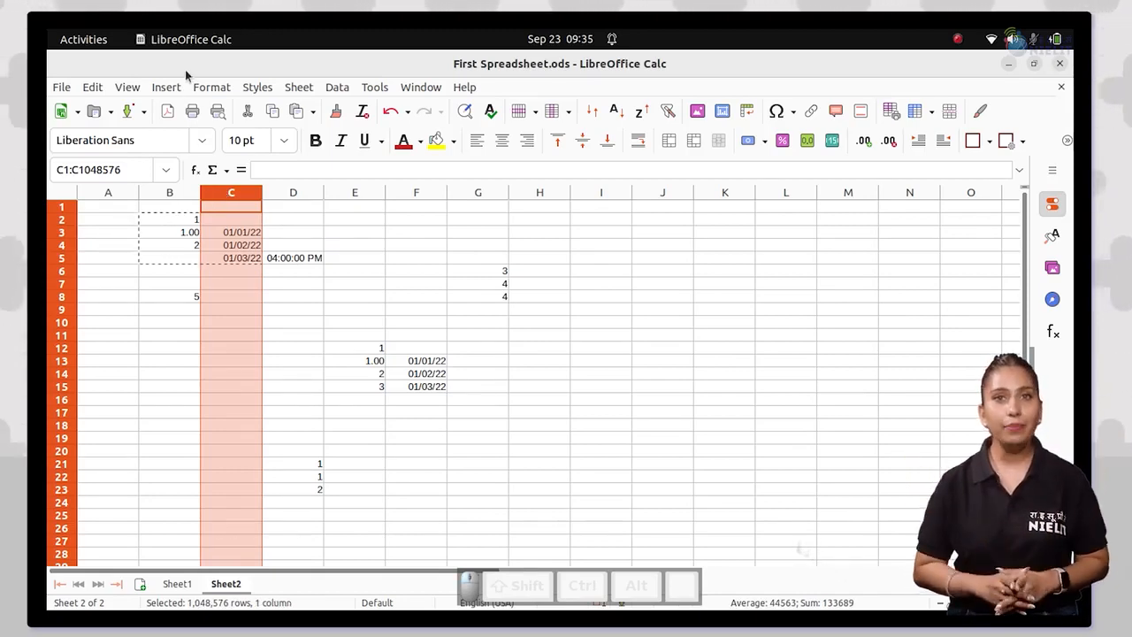
pyautogui.click(211, 86)
pyautogui.moveTo(258, 240)
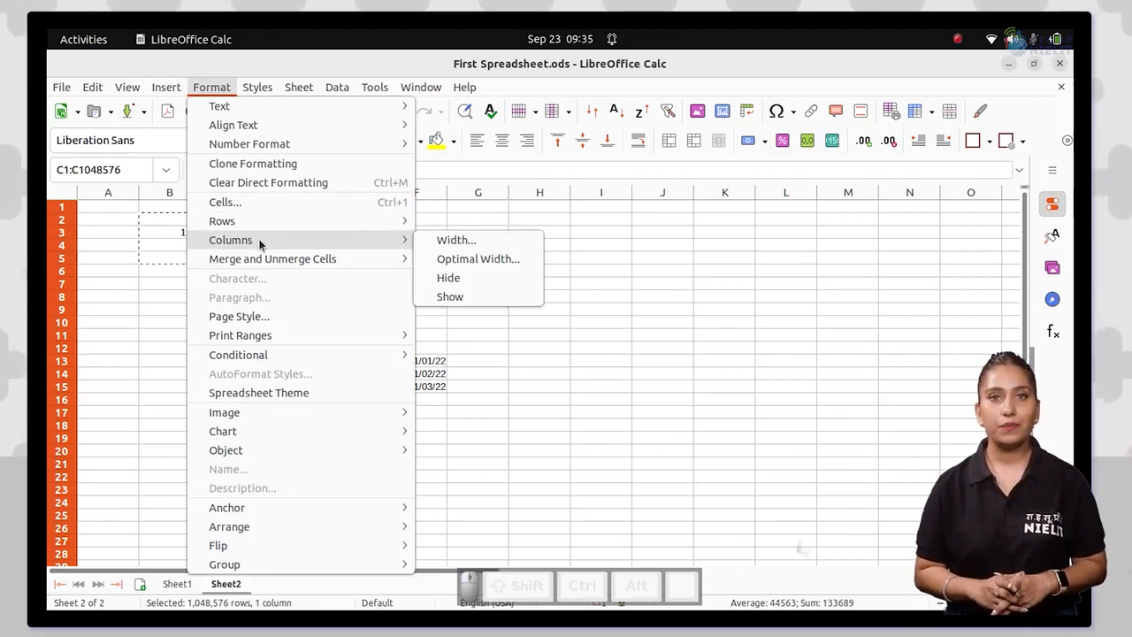
pyautogui.click(434, 244)
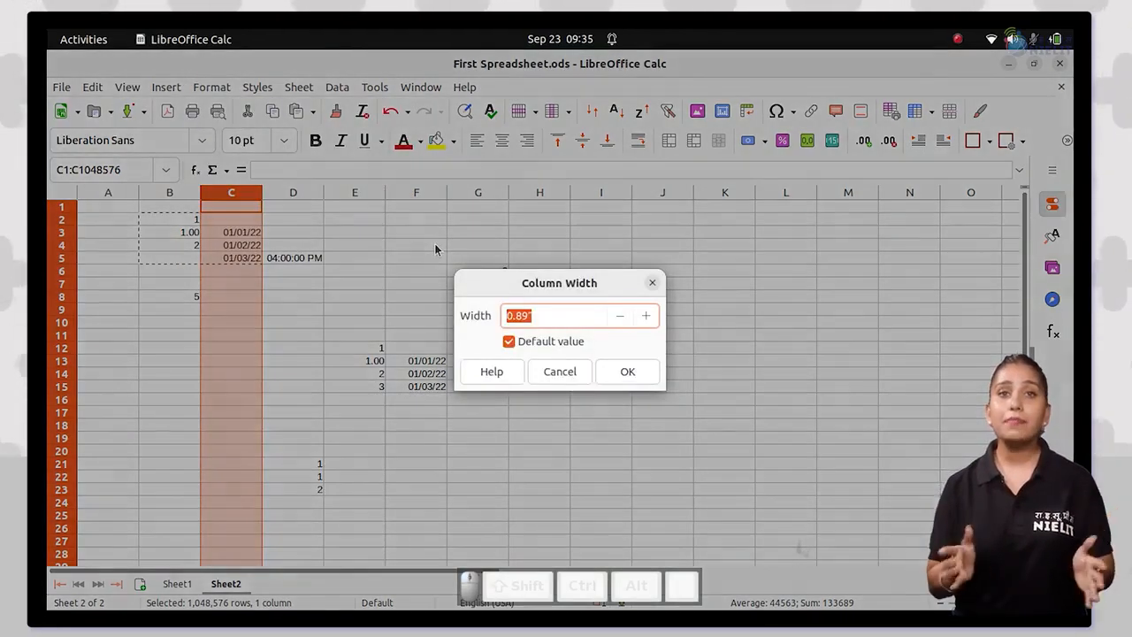
pyautogui.click(650, 316)
pyautogui.click(650, 316)
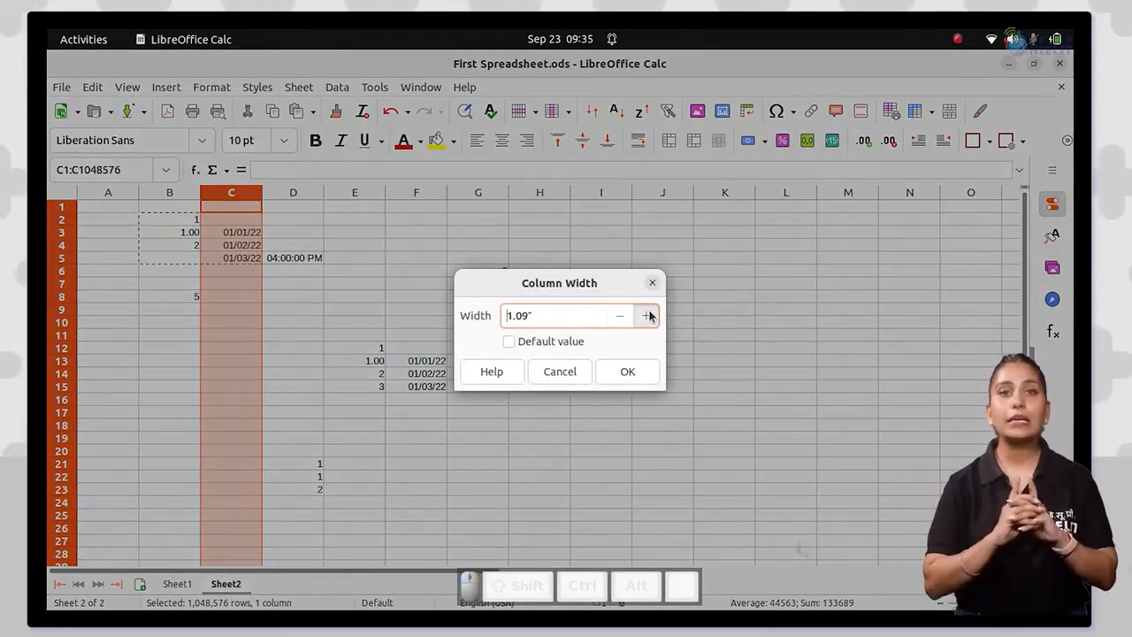
pyautogui.tripleClick(650, 316)
pyautogui.tripleClick(650, 316)
pyautogui.tripleClick(650, 316)
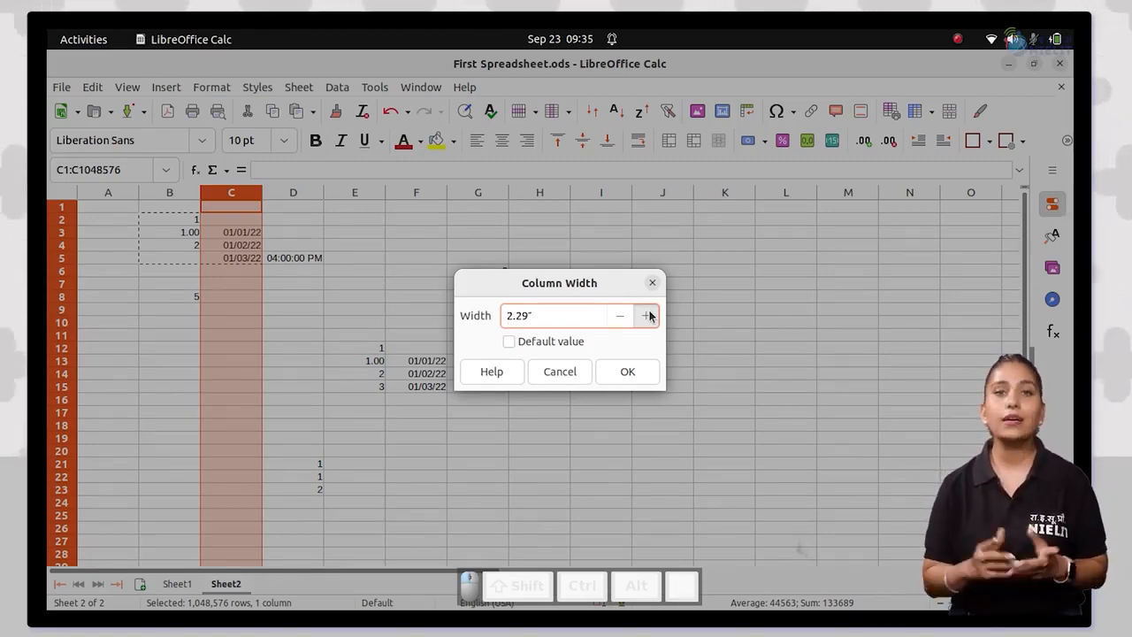
pyautogui.click(632, 373)
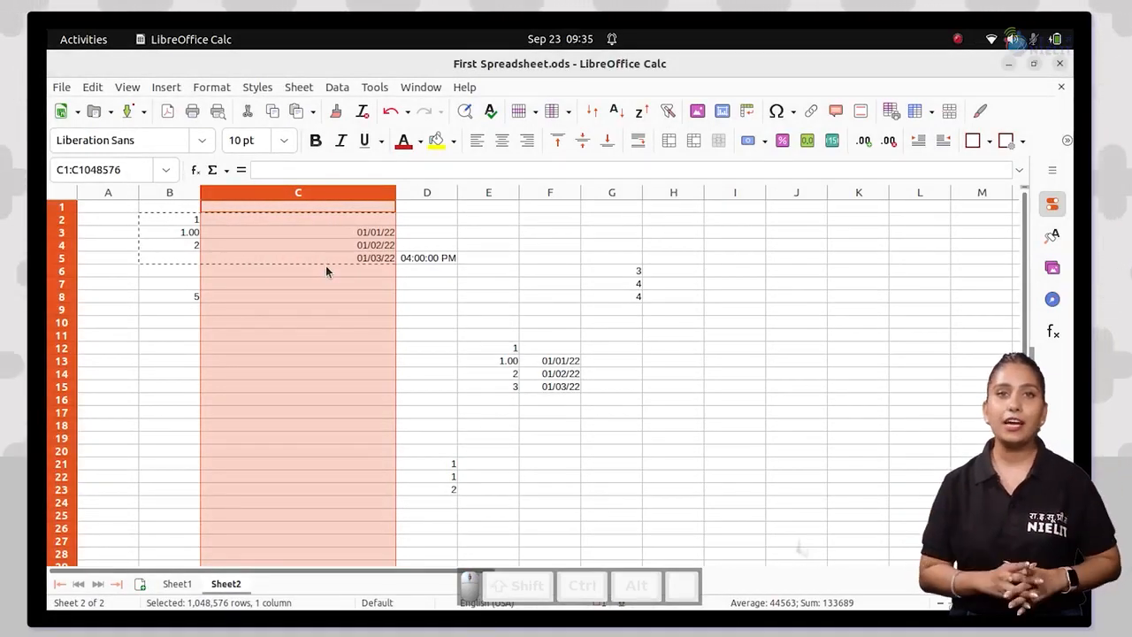
# Select the entire row 8 and increase its height to about eight times the default height
pyautogui.click(80, 299)
pyautogui.hotkey('shift', 'space')
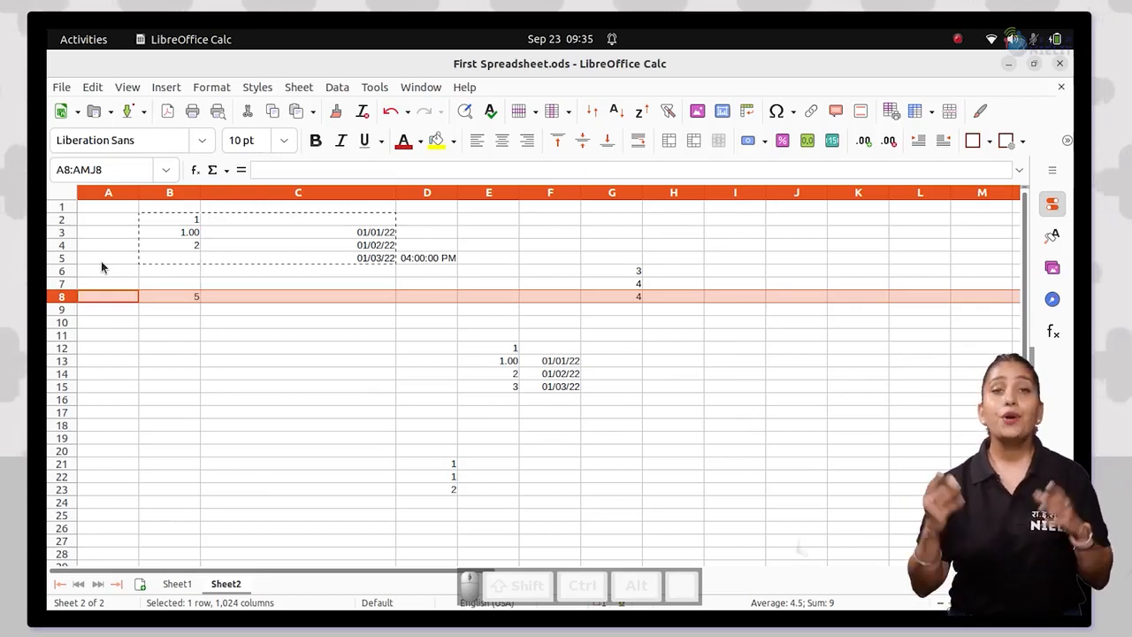
pyautogui.click(215, 86)
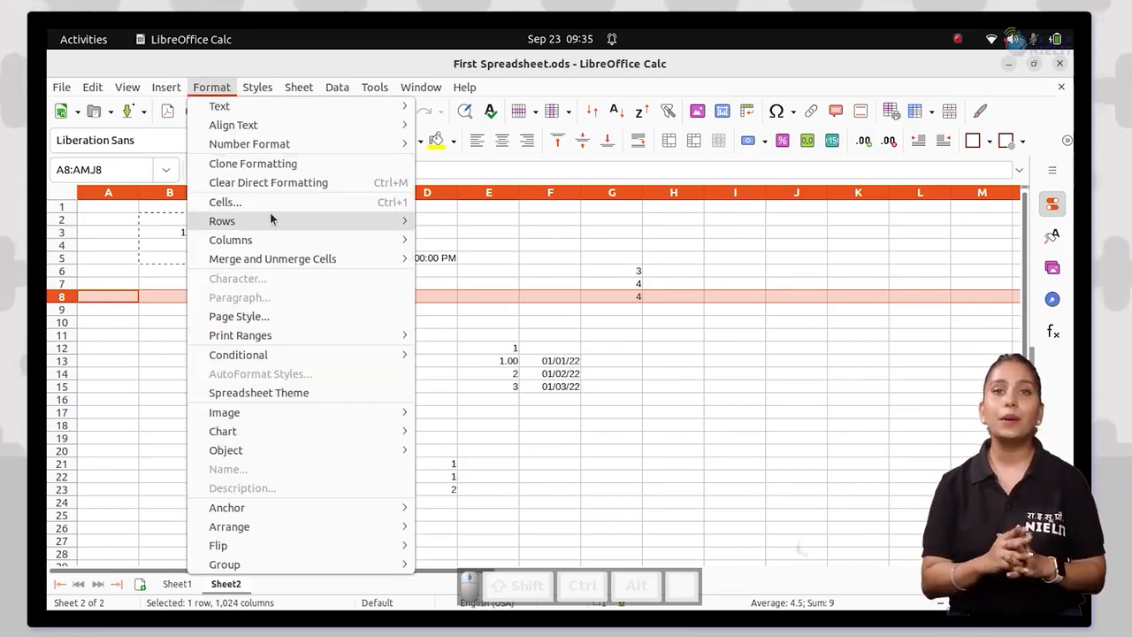
pyautogui.moveTo(270, 220)
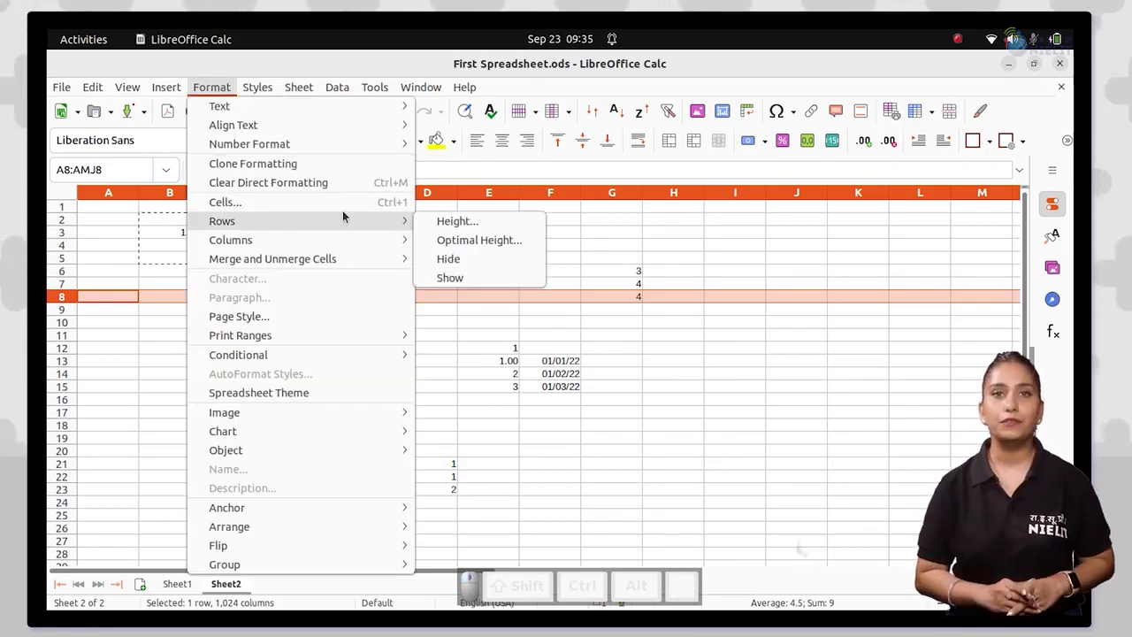
pyautogui.click(447, 221)
pyautogui.click(650, 316)
pyautogui.click(651, 316)
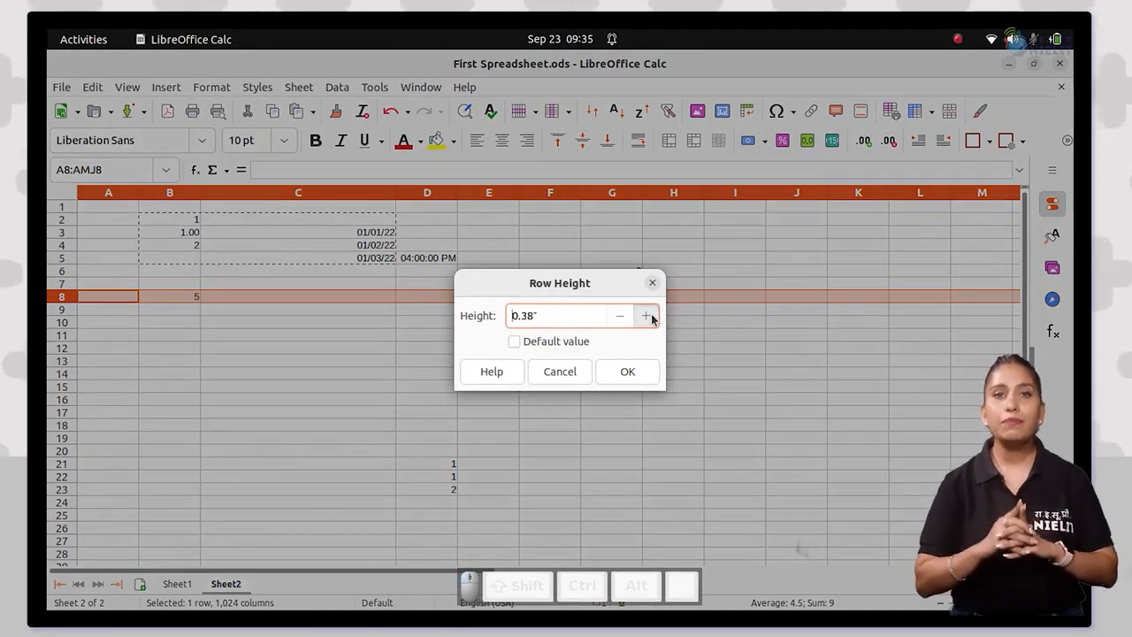
pyautogui.click(650, 315)
pyautogui.click(650, 316)
pyautogui.click(650, 316)
pyautogui.click(650, 316)
pyautogui.click(650, 315)
pyautogui.click(650, 316)
pyautogui.click(629, 373)
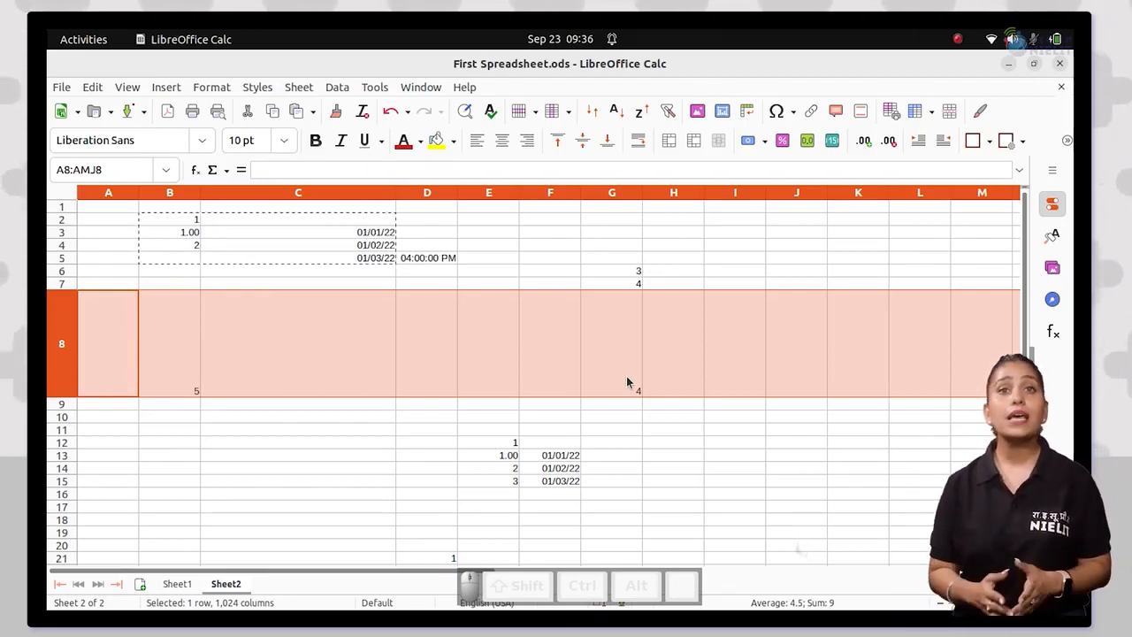
# Insert blank cells at the range A10:C11, shifting the existing cells down
pyautogui.click(147, 418)
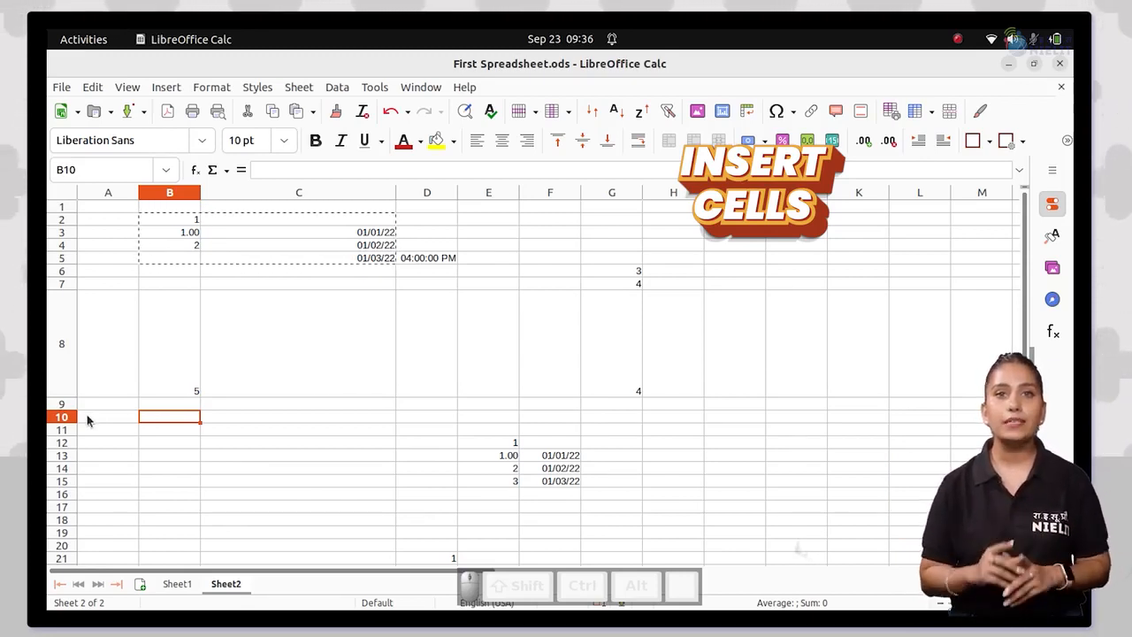
pyautogui.moveTo(92, 417); pyautogui.dragTo(314, 429)
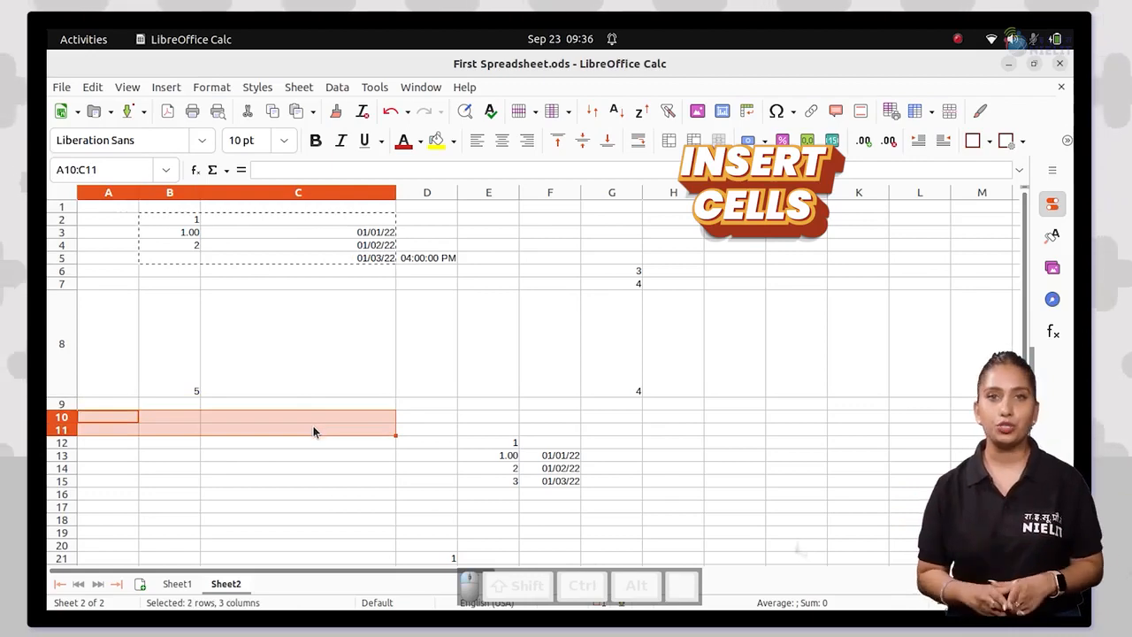
pyautogui.click(297, 89)
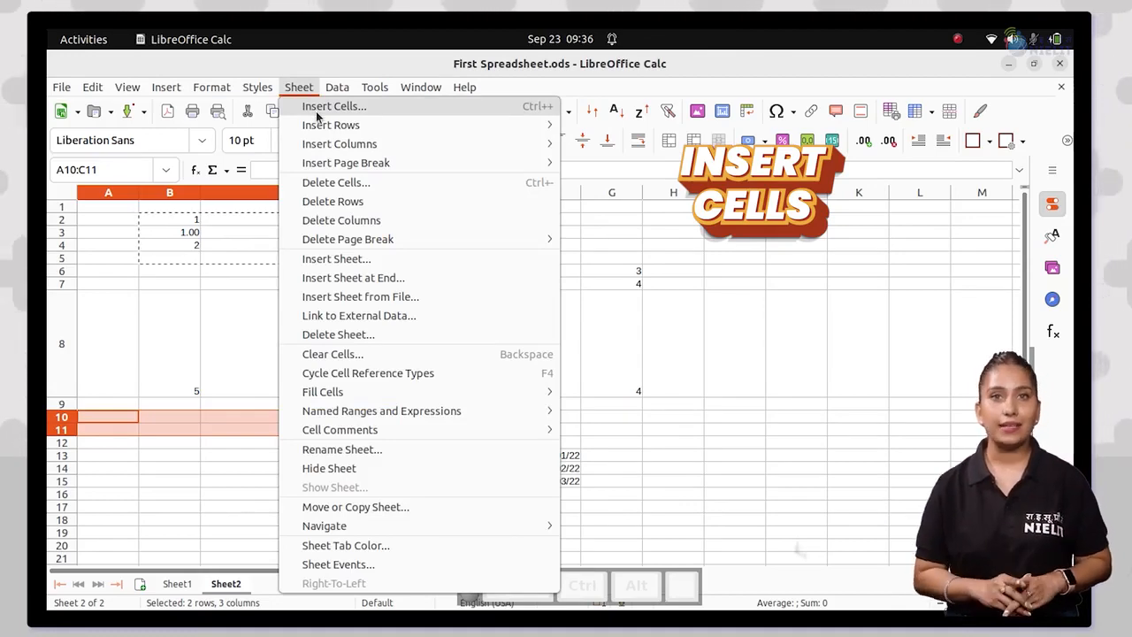
pyautogui.click(318, 110)
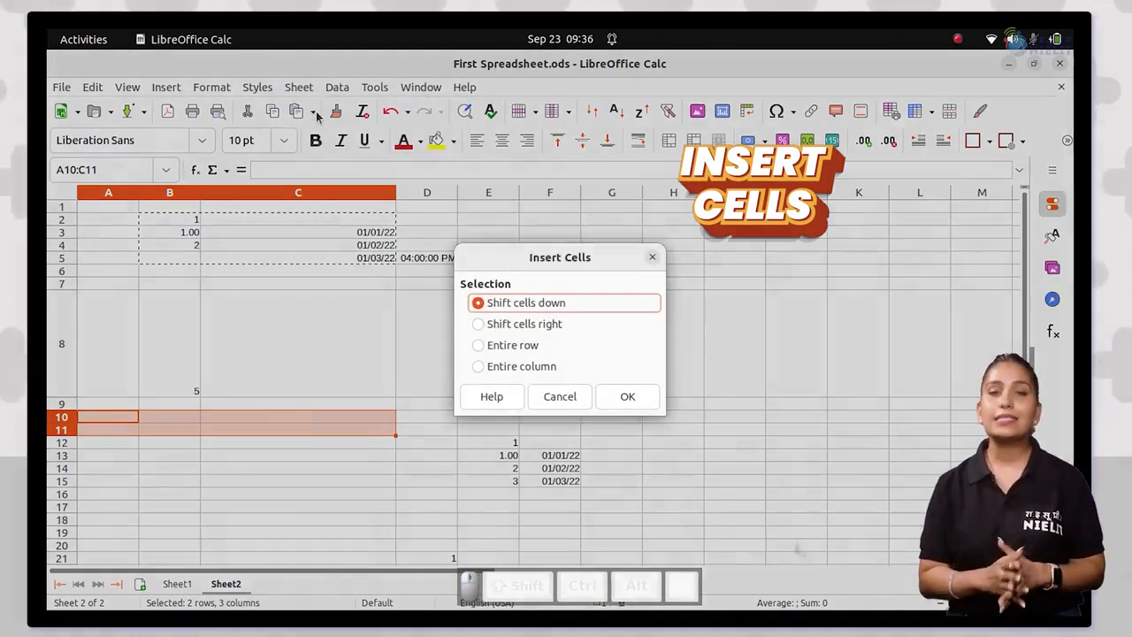
pyautogui.click(633, 405)
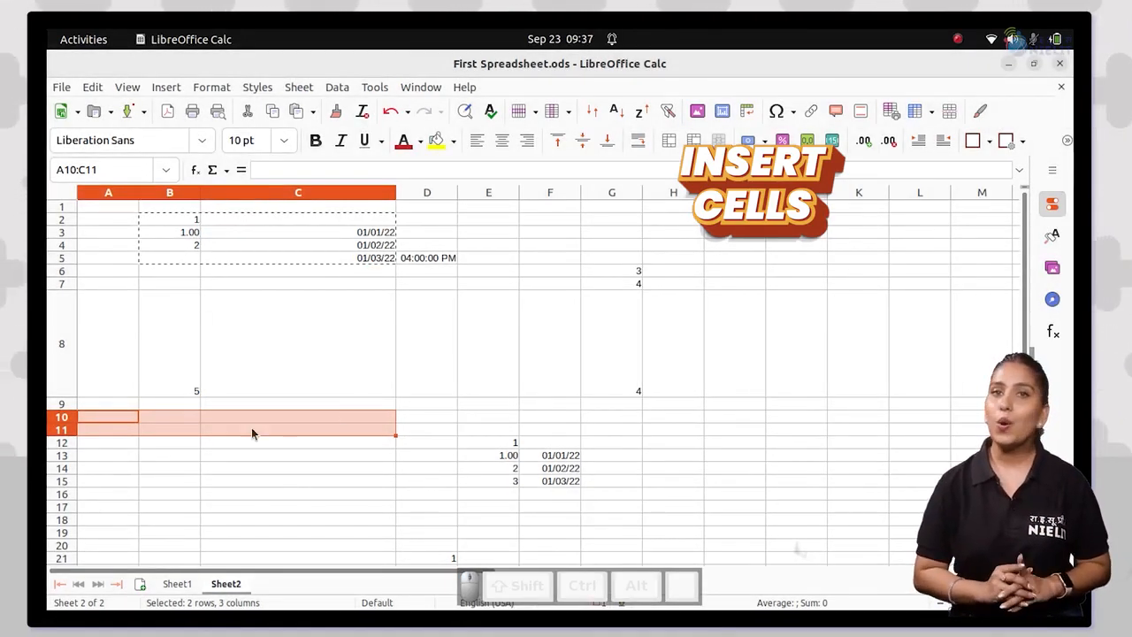
pyautogui.click(238, 433)
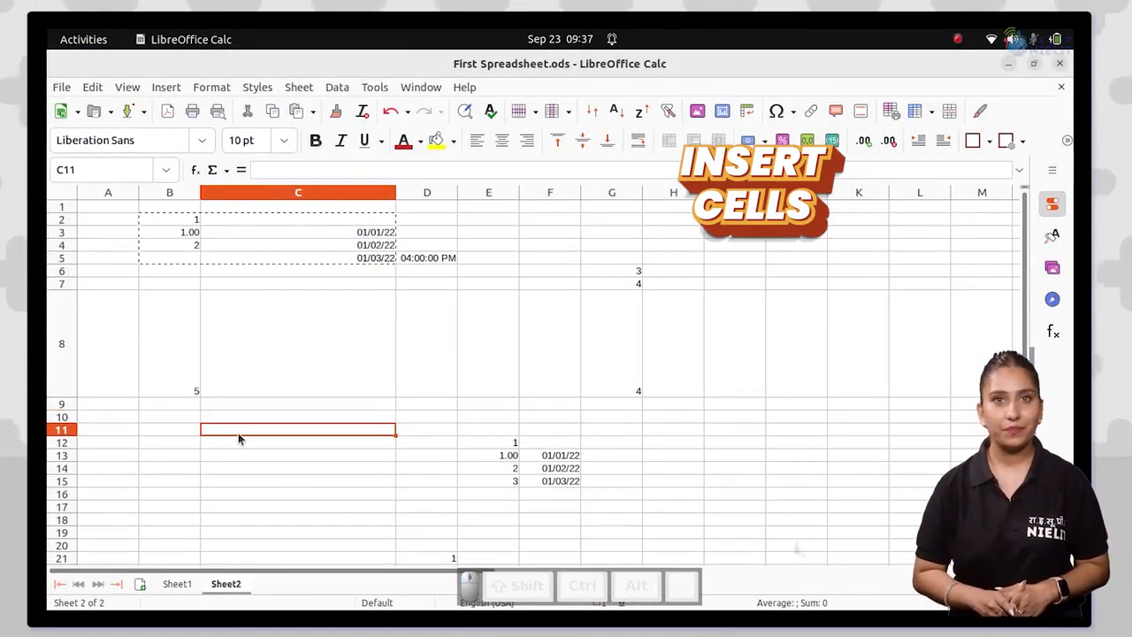
# Insert blank cells at the range E14:F14, shifting the existing cells down
pyautogui.click(492, 468)
pyautogui.moveTo(491, 466); pyautogui.dragTo(545, 472)
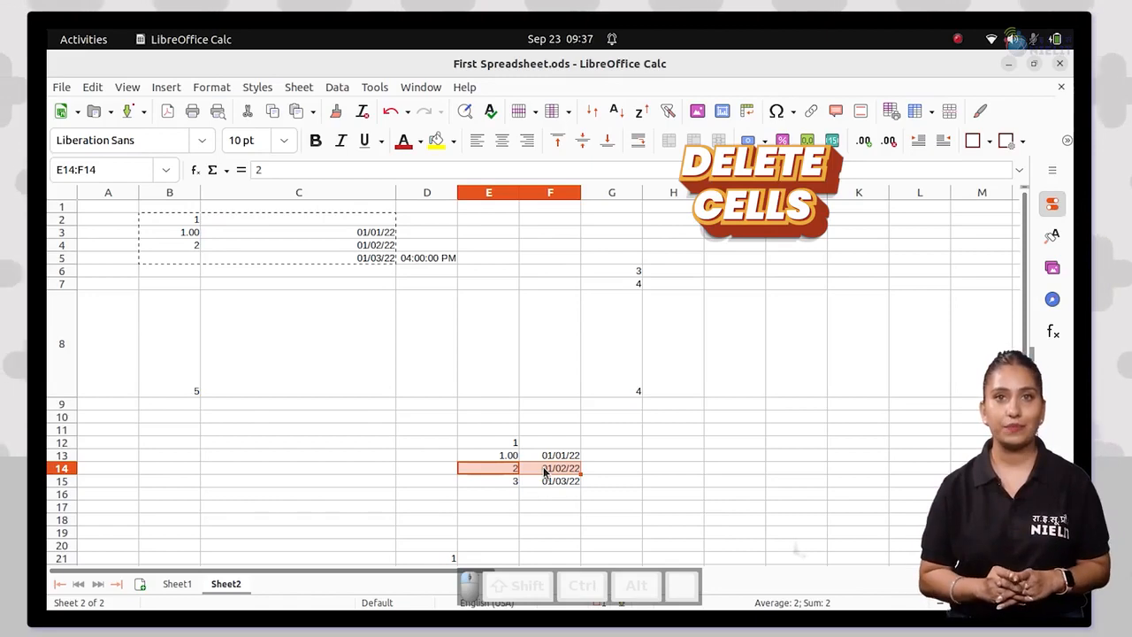
pyautogui.click(298, 87)
pyautogui.click(320, 107)
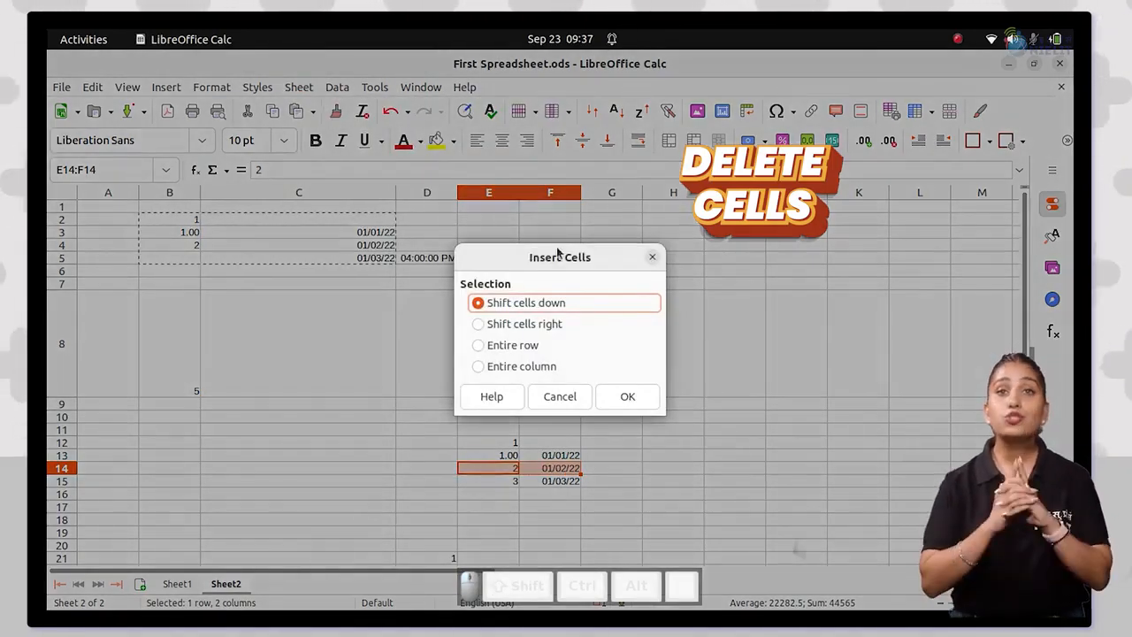
pyautogui.click(638, 399)
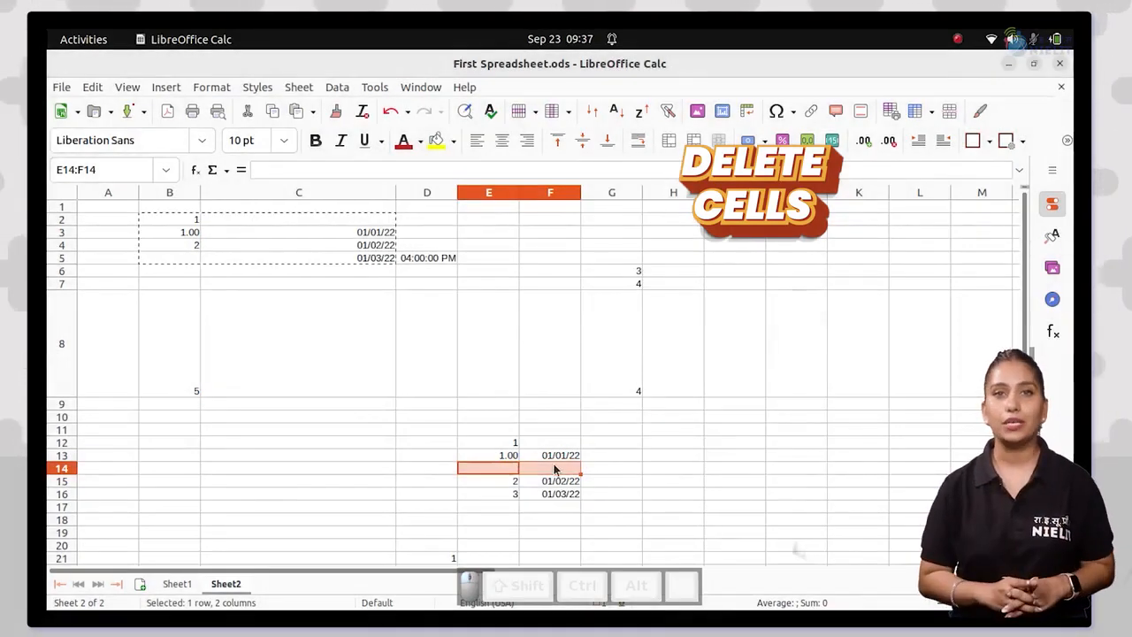
pyautogui.click(617, 470)
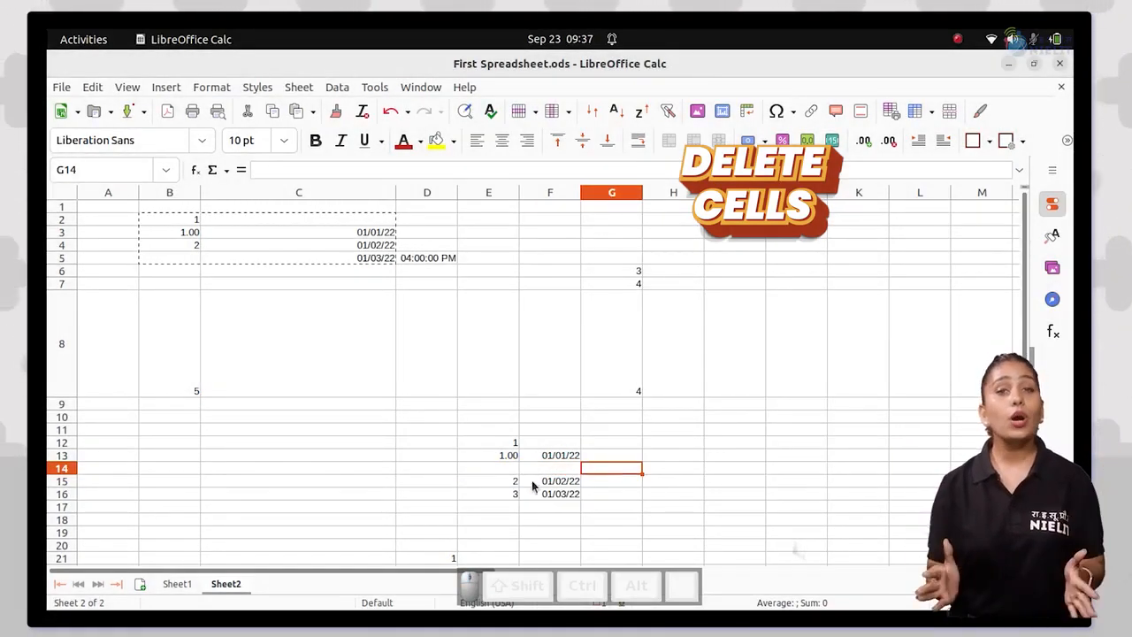
# Delete the blank cells E14:F14, shifting the cells beneath them up
pyautogui.click(486, 459)
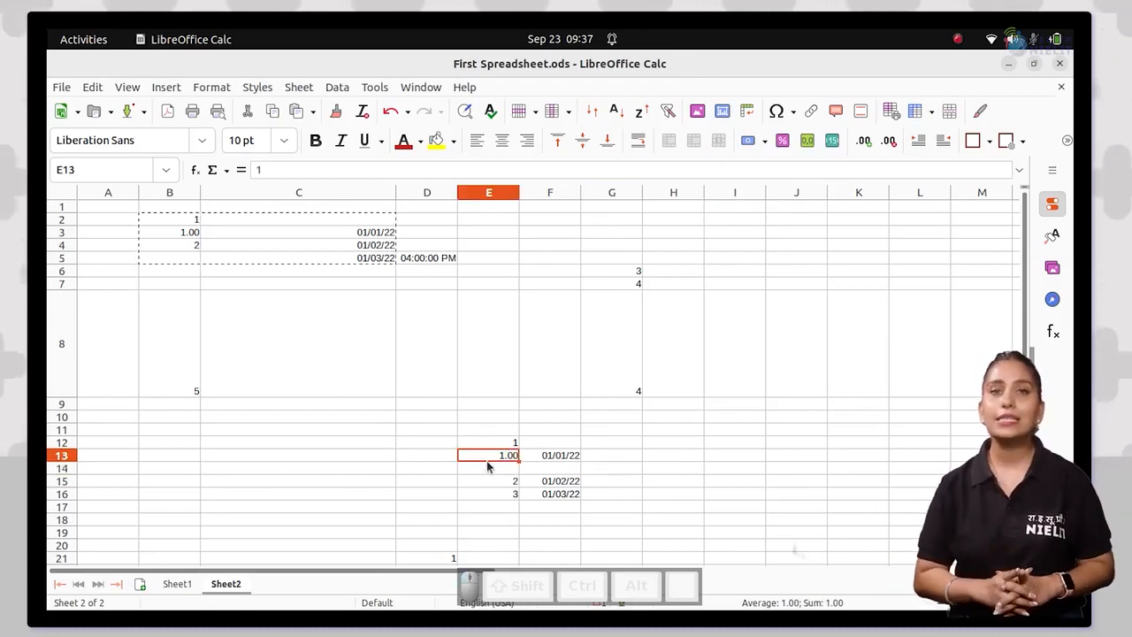
pyautogui.moveTo(487, 471); pyautogui.dragTo(530, 471)
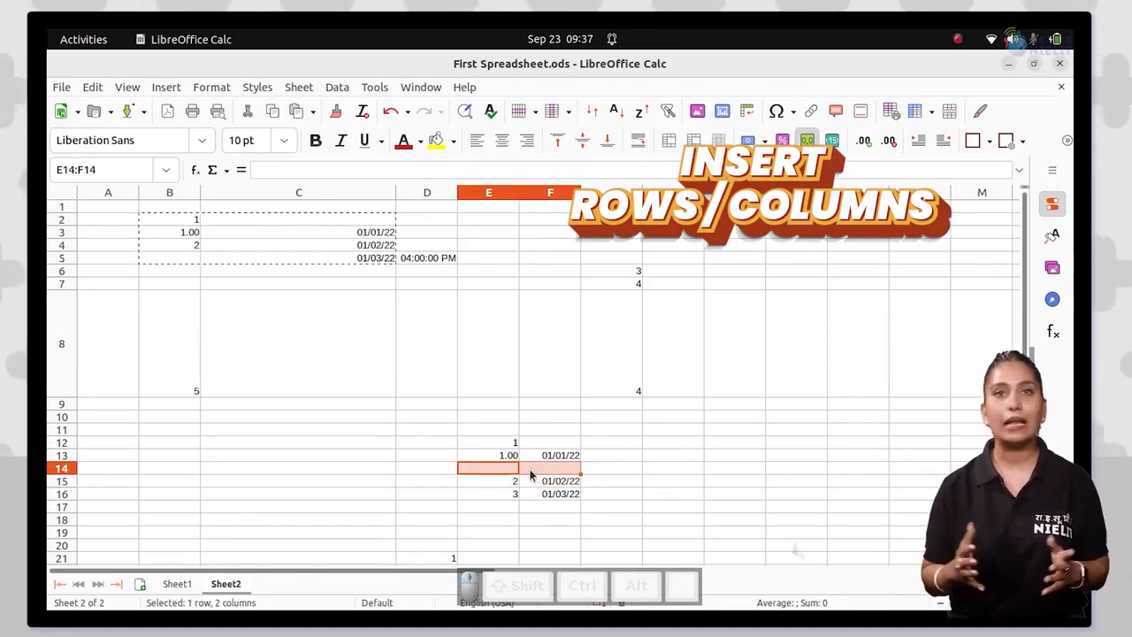
pyautogui.click(298, 88)
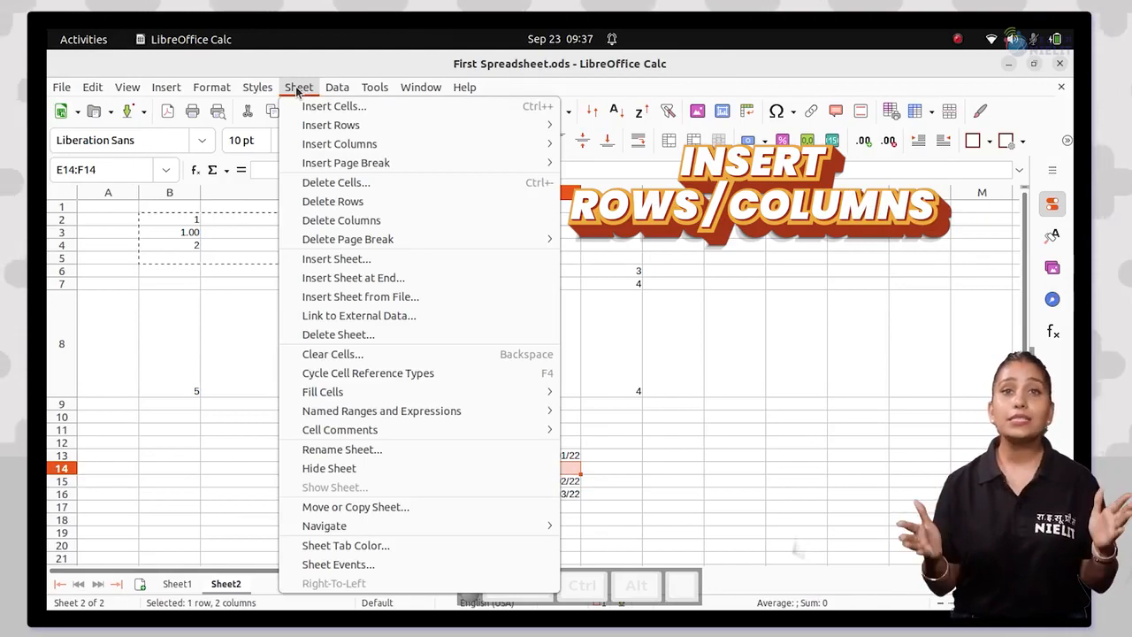
pyautogui.click(354, 182)
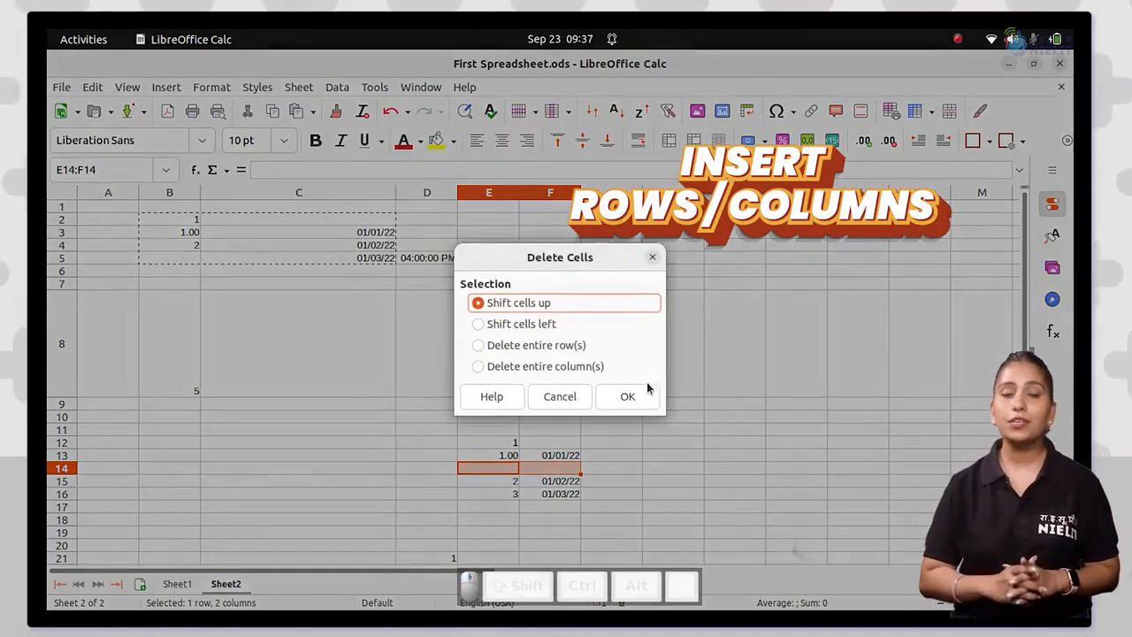
pyautogui.click(627, 398)
pyautogui.click(651, 459)
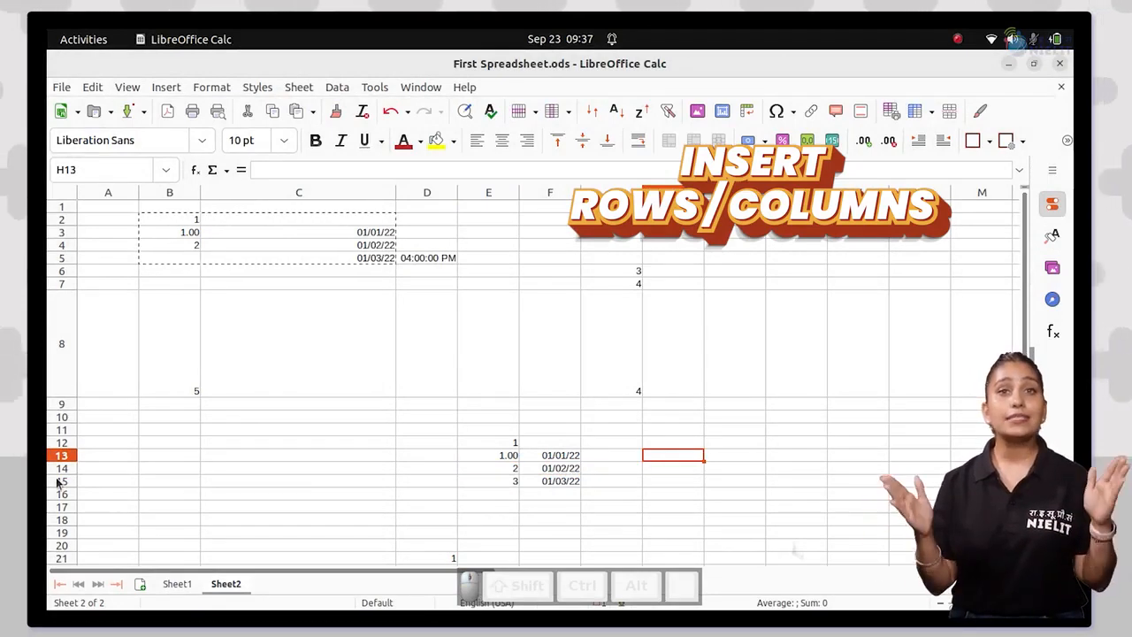
# Select the entire rows 3 to 5 and insert three blank rows below them
pyautogui.moveTo(56, 481); pyautogui.dragTo(56, 454)
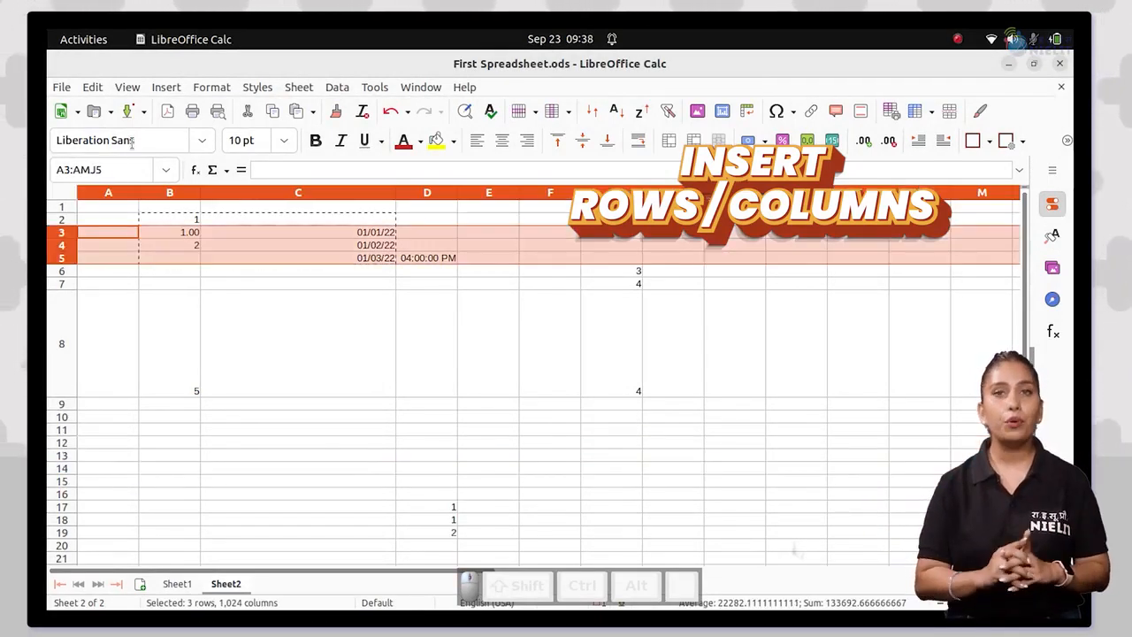
pyautogui.click(315, 90)
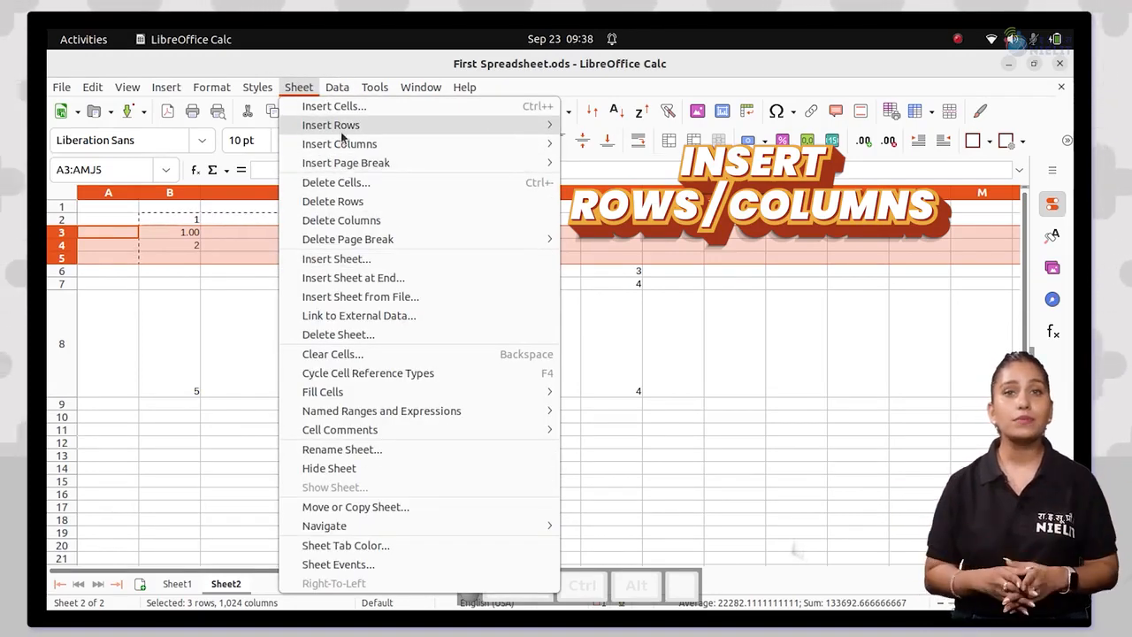
pyautogui.click(341, 133)
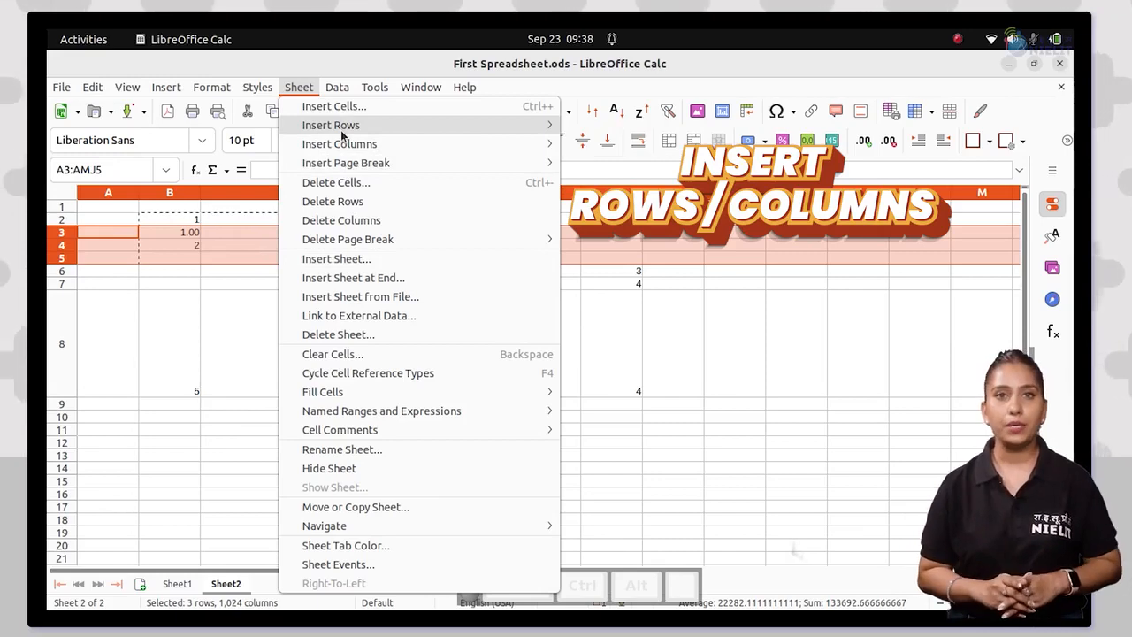
pyautogui.moveTo(525, 129)
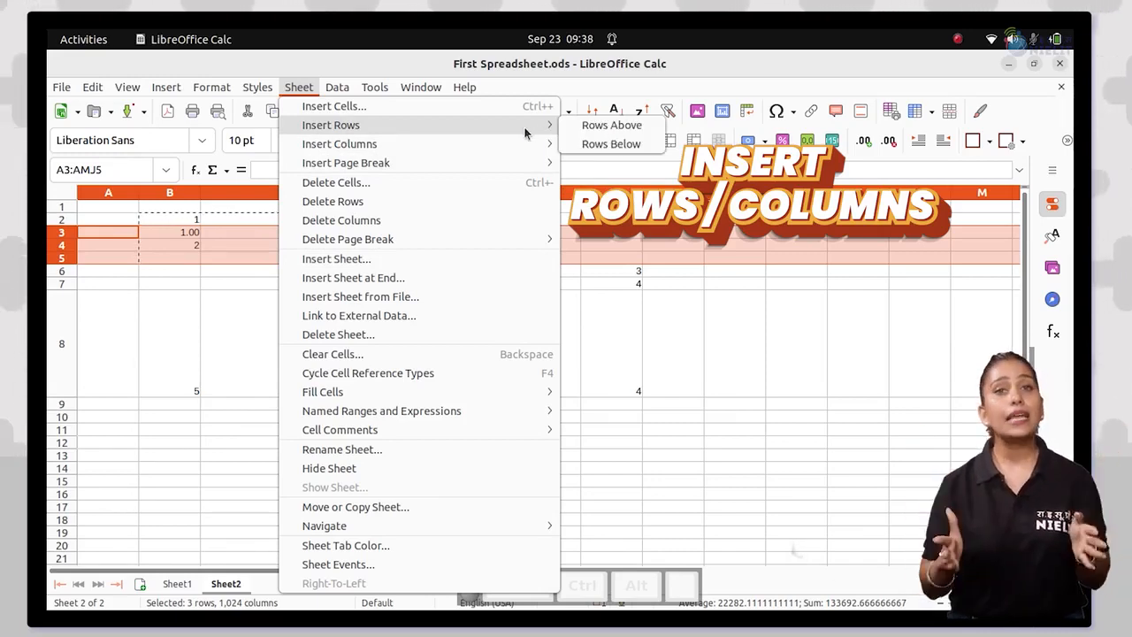
pyautogui.click(601, 146)
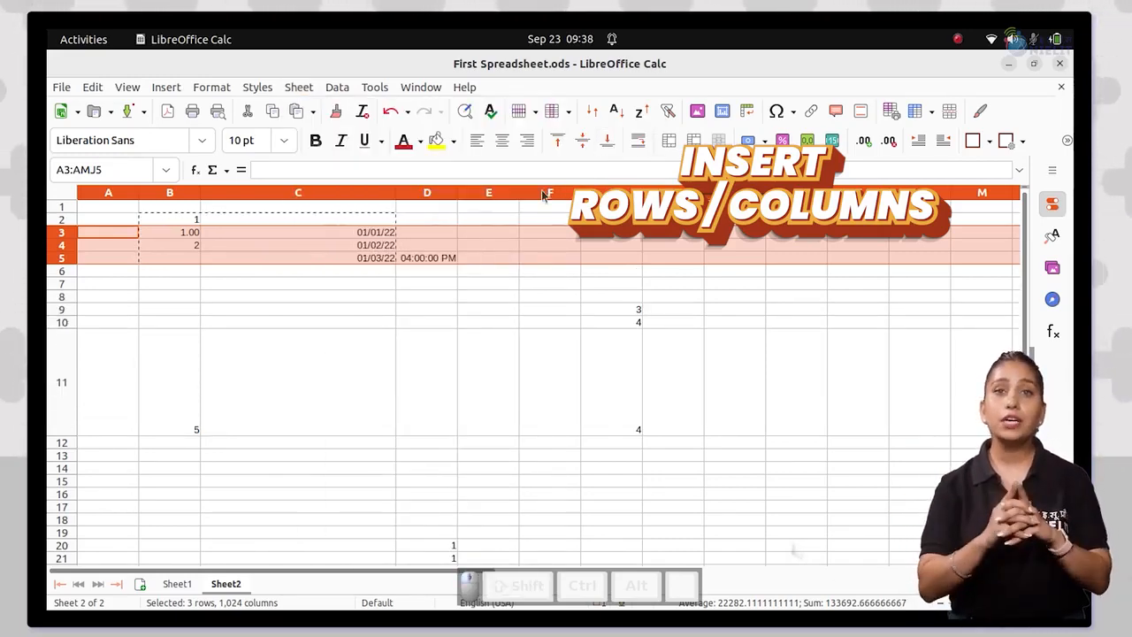
pyautogui.moveTo(409, 298); pyautogui.dragTo(93, 274)
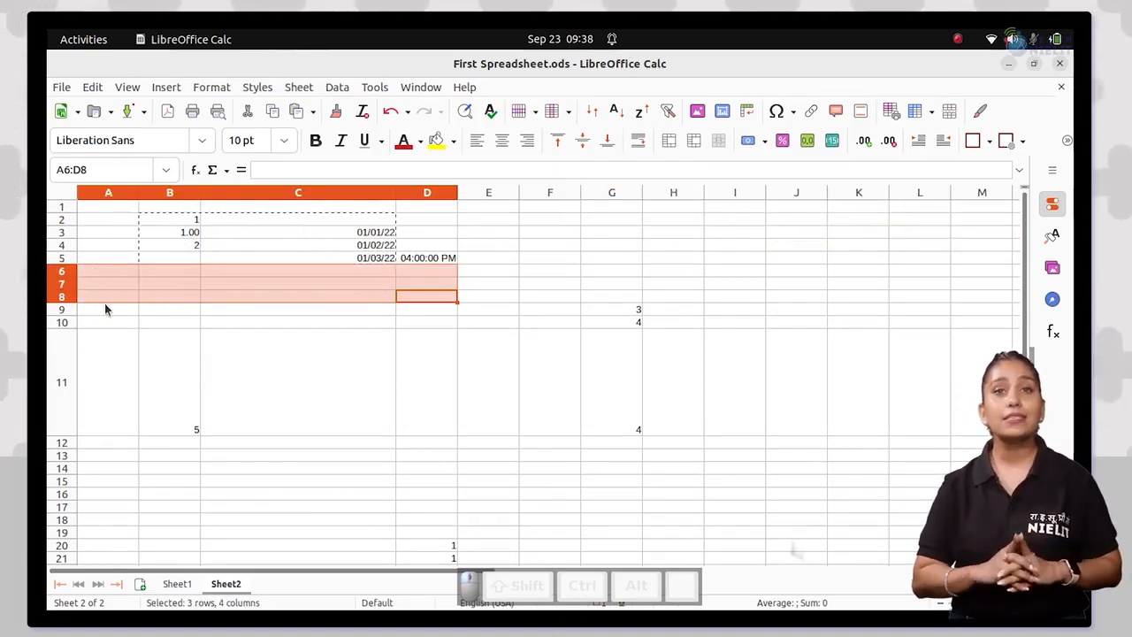
pyautogui.click(415, 313)
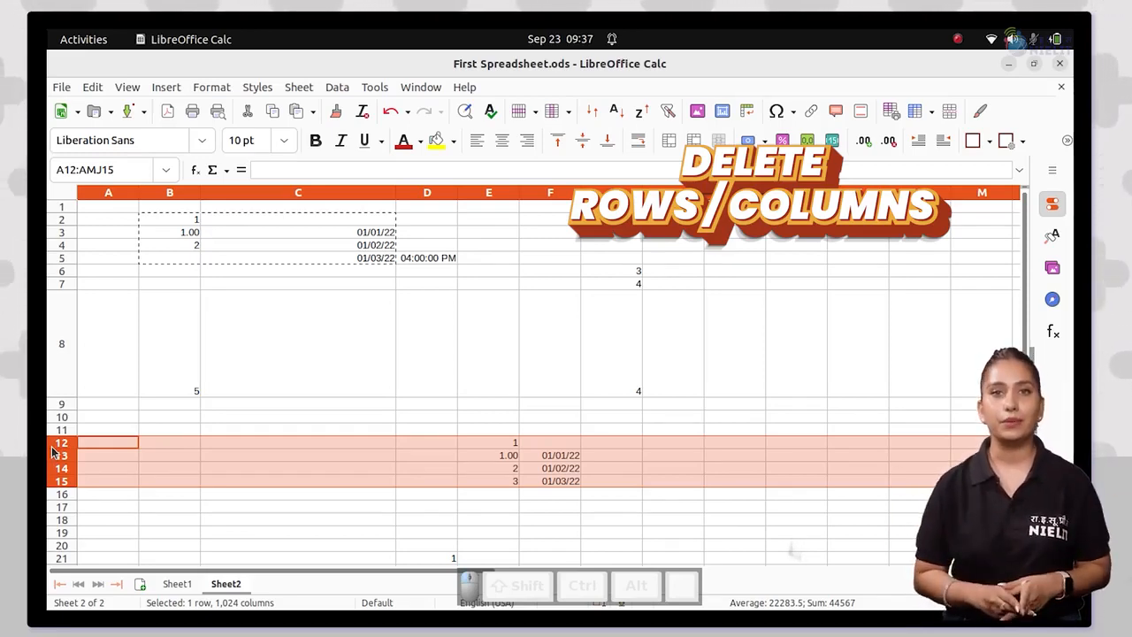
# Delete the entire rows 12 to 15
pyautogui.click(298, 88)
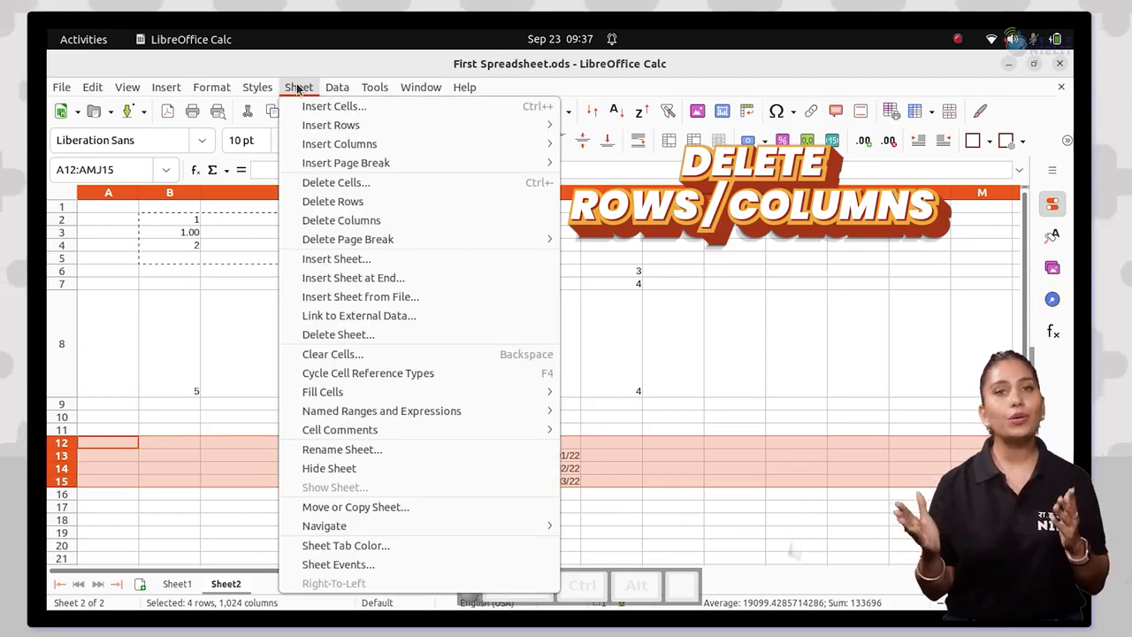
pyautogui.click(334, 201)
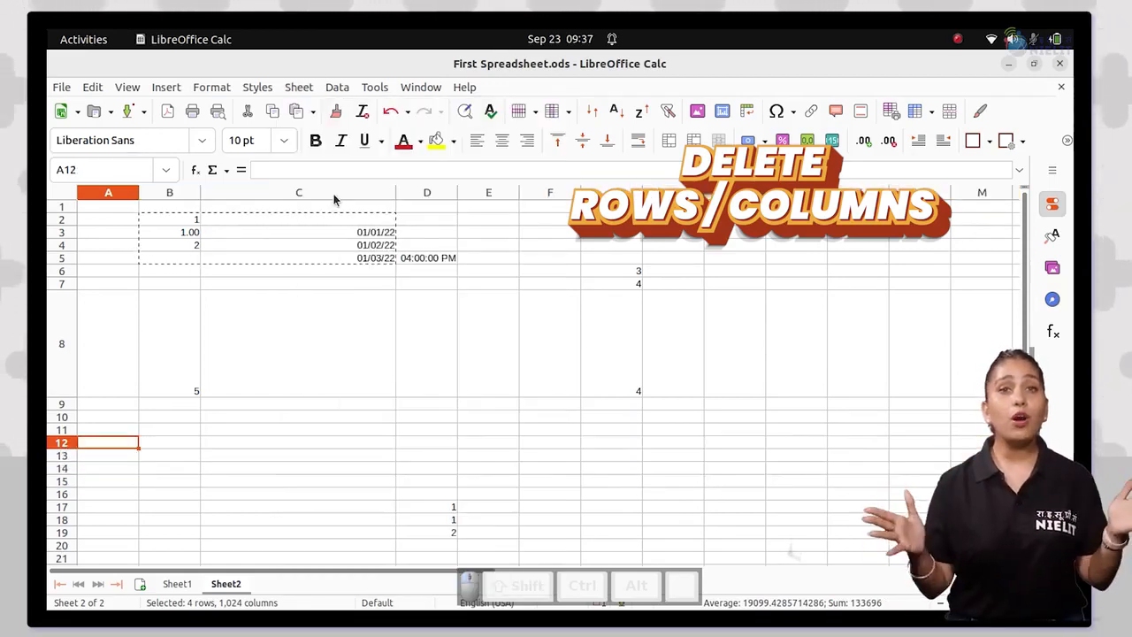
pyautogui.click(348, 434)
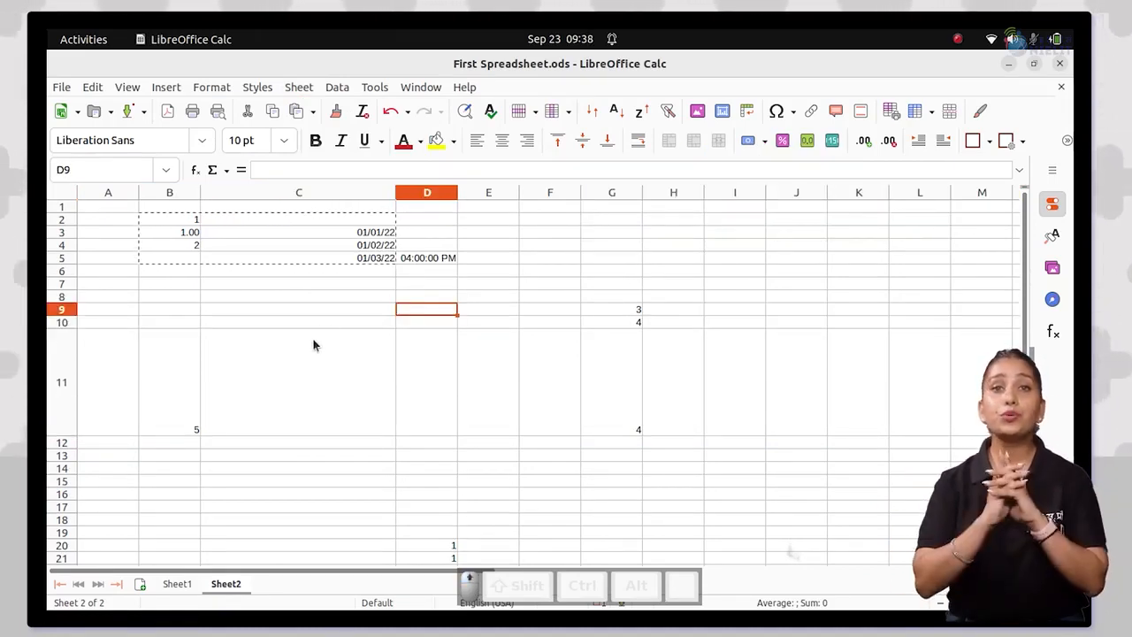
pyautogui.click(659, 235)
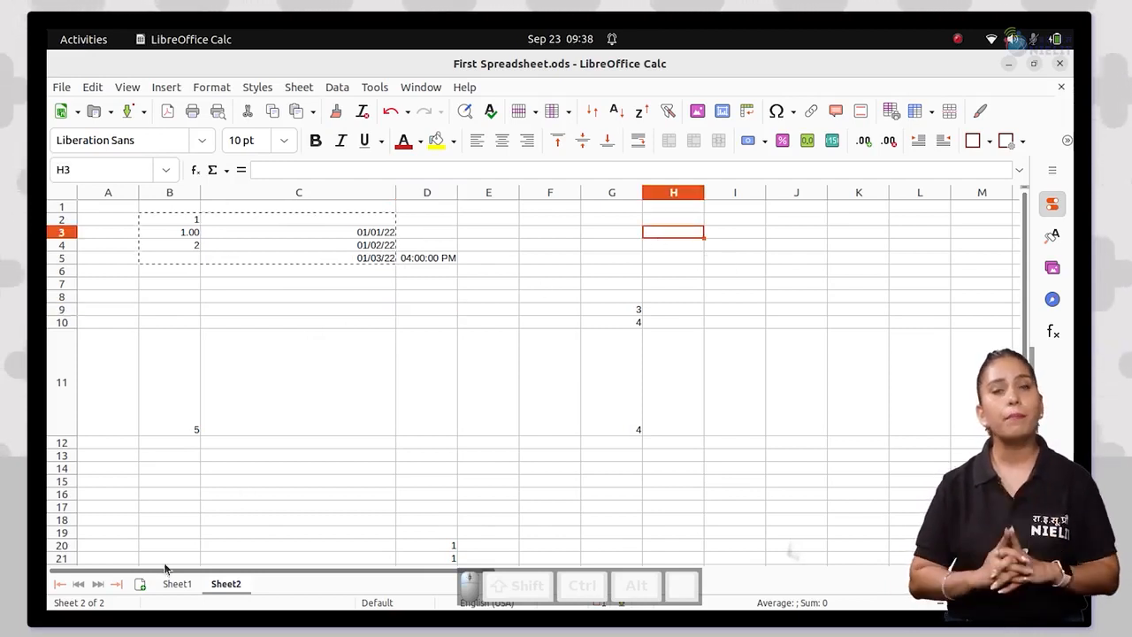
# Add a new sheet and enter the numbers 1 to 5 in cells A1 to A5
pyautogui.click(139, 584)
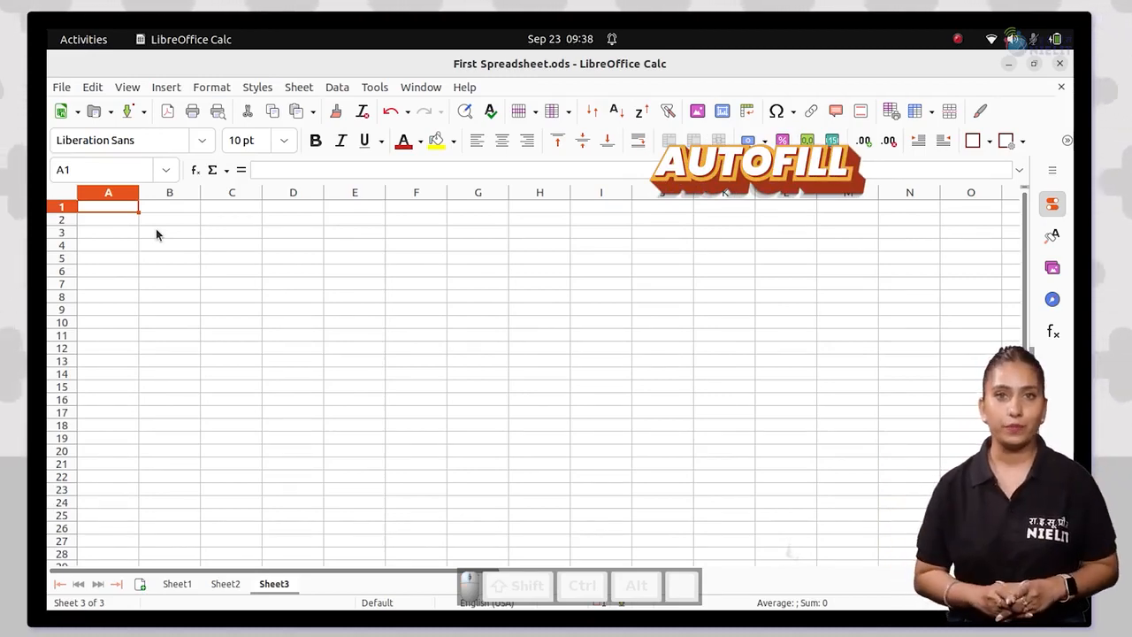
pyautogui.write('1')
pyautogui.press('Return')
pyautogui.write('2')
pyautogui.press('Return')
pyautogui.write('3')
pyautogui.press('Return')
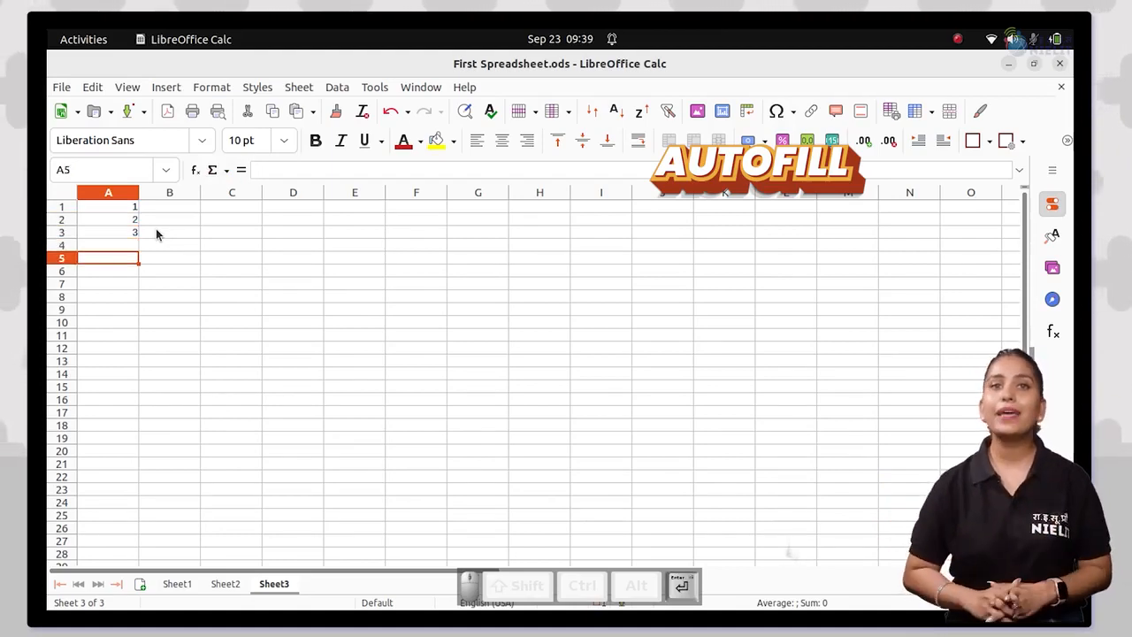
pyautogui.write('4')
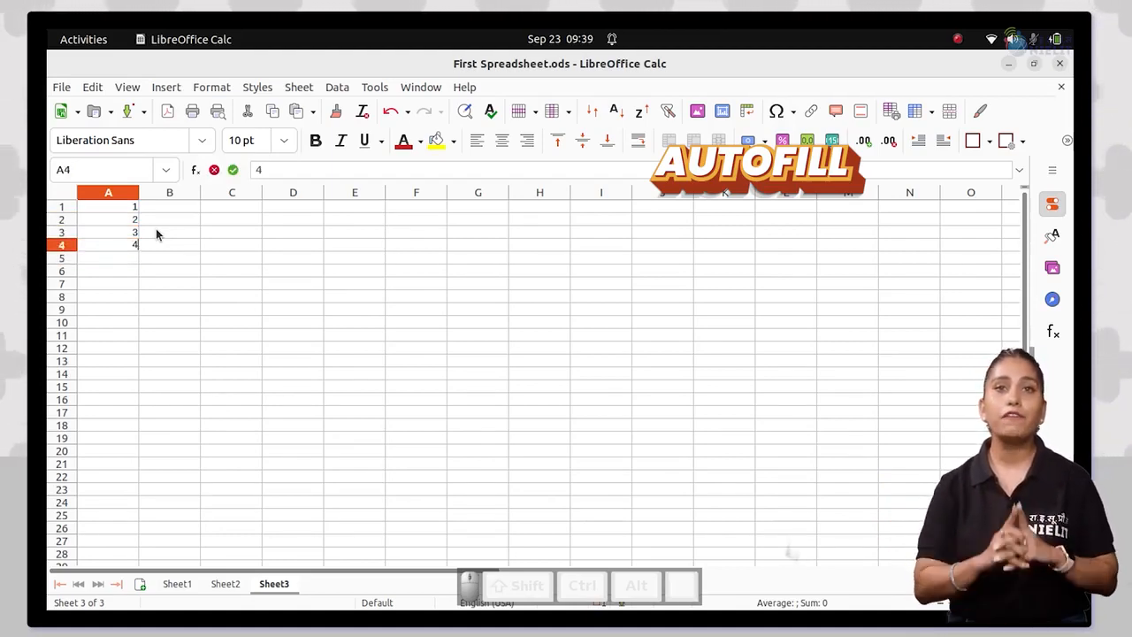
pyautogui.press('Return')
pyautogui.write('5')
pyautogui.press('Return')
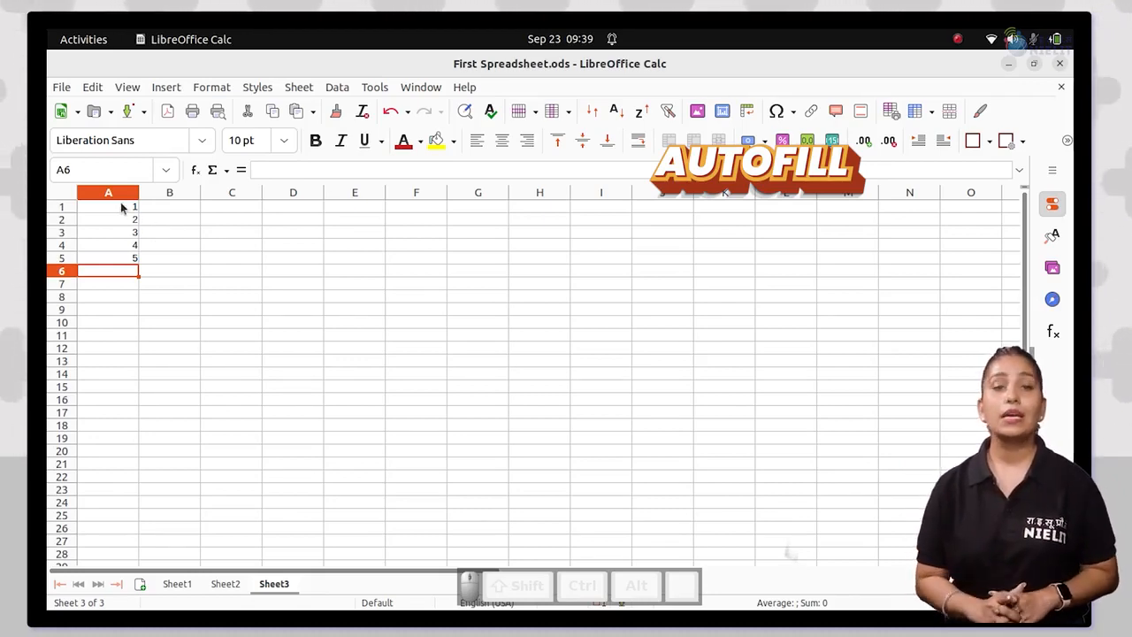
# Autofill the number series in A1:A5 down to cell A15
pyautogui.moveTo(120, 203); pyautogui.dragTo(140, 263)
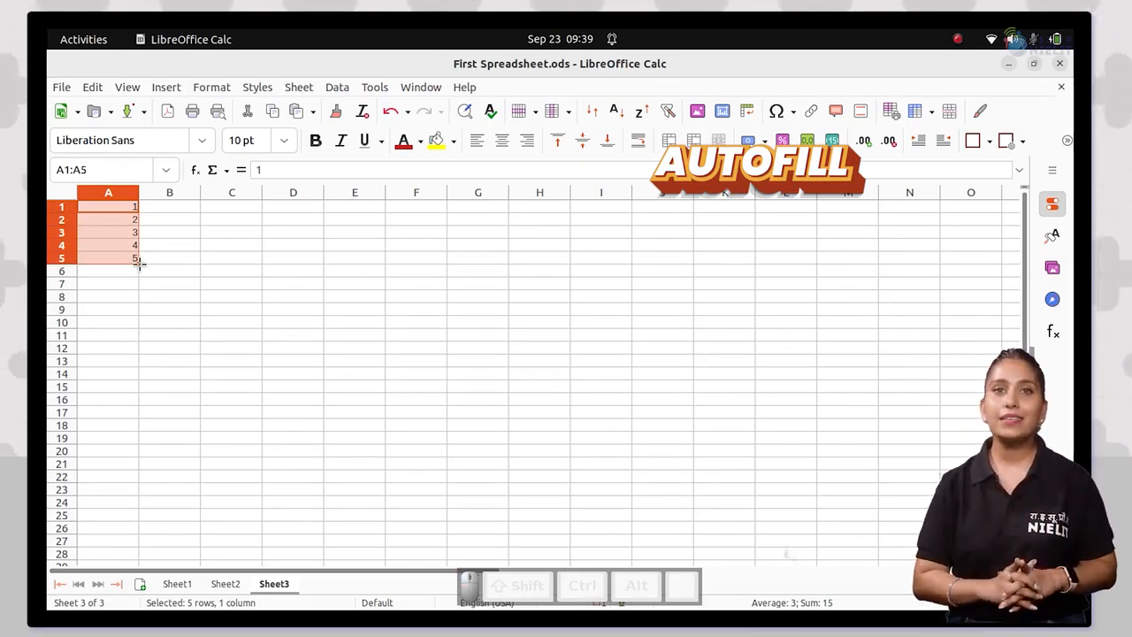
pyautogui.moveTo(139, 262); pyautogui.dragTo(137, 394)
pyautogui.click(179, 389)
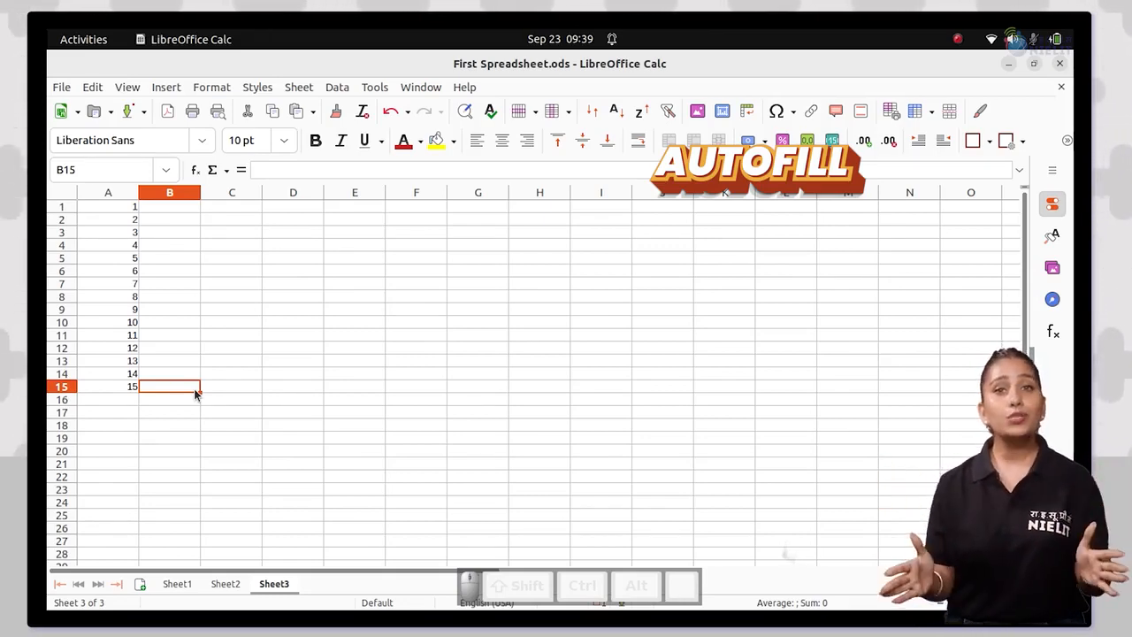
# Enter 1 in cell C1 and 2 in cell C2, and select both cells
pyautogui.click(242, 207)
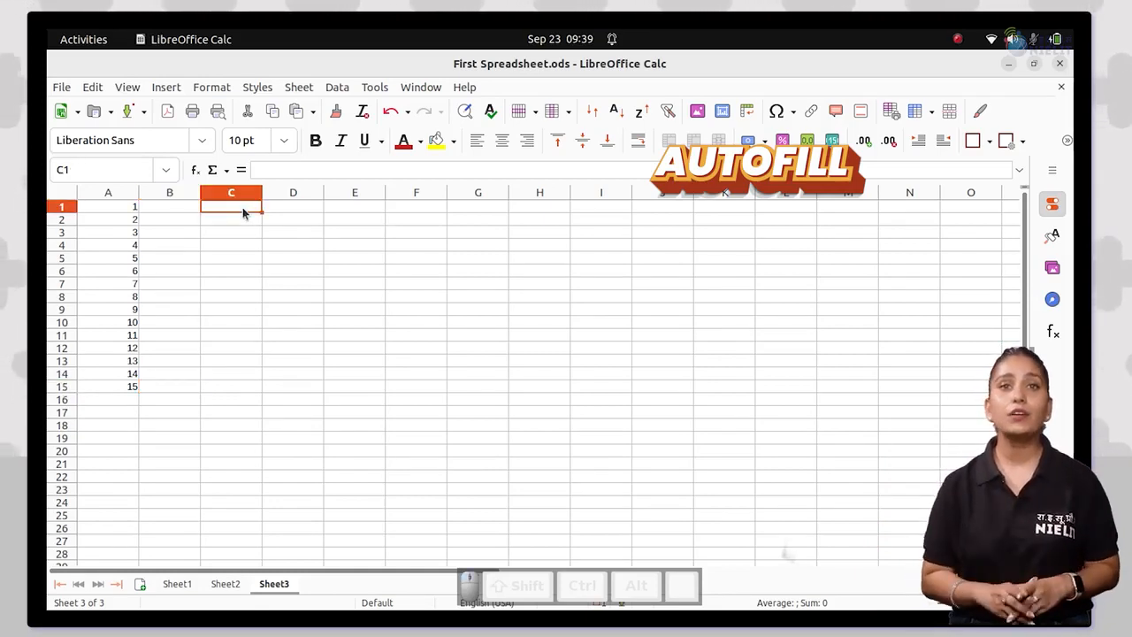
pyautogui.write('1')
pyautogui.press('Return')
pyautogui.write('2')
pyautogui.press('Return')
pyautogui.press('Return')
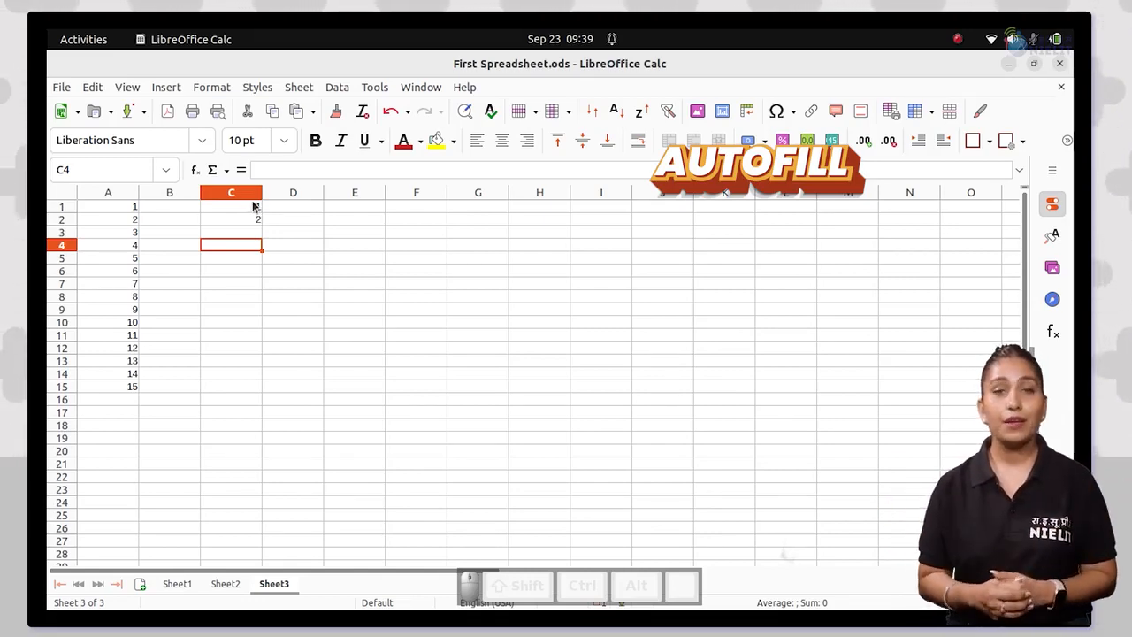
pyautogui.moveTo(253, 206); pyautogui.dragTo(244, 222)
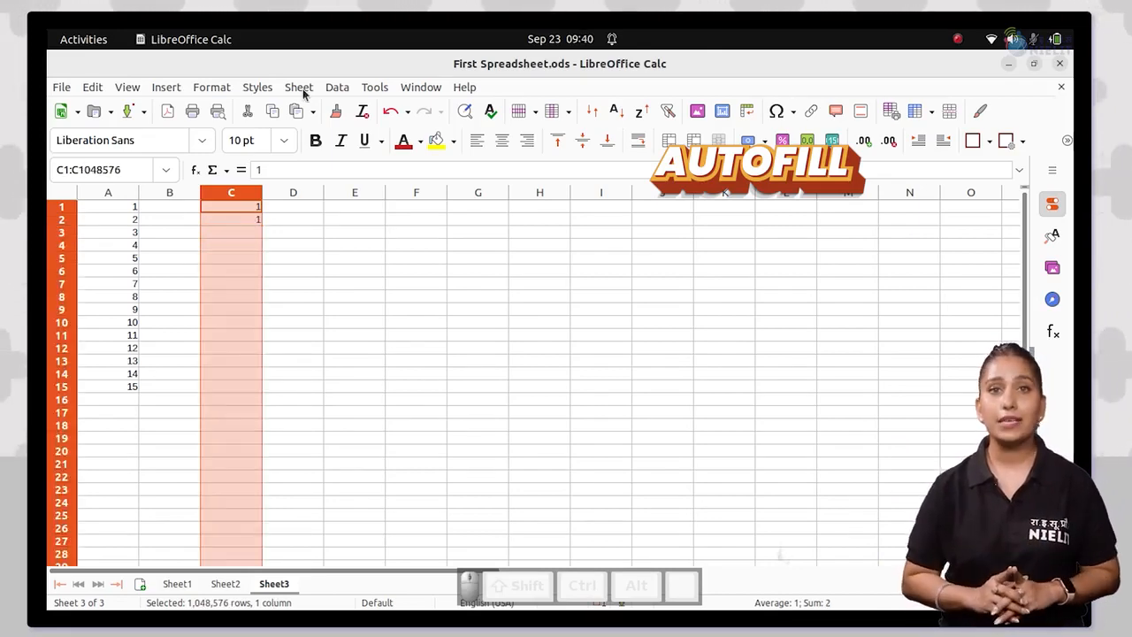
# Fill the whole of column C downward with the value from cell C1
pyautogui.click(299, 87)
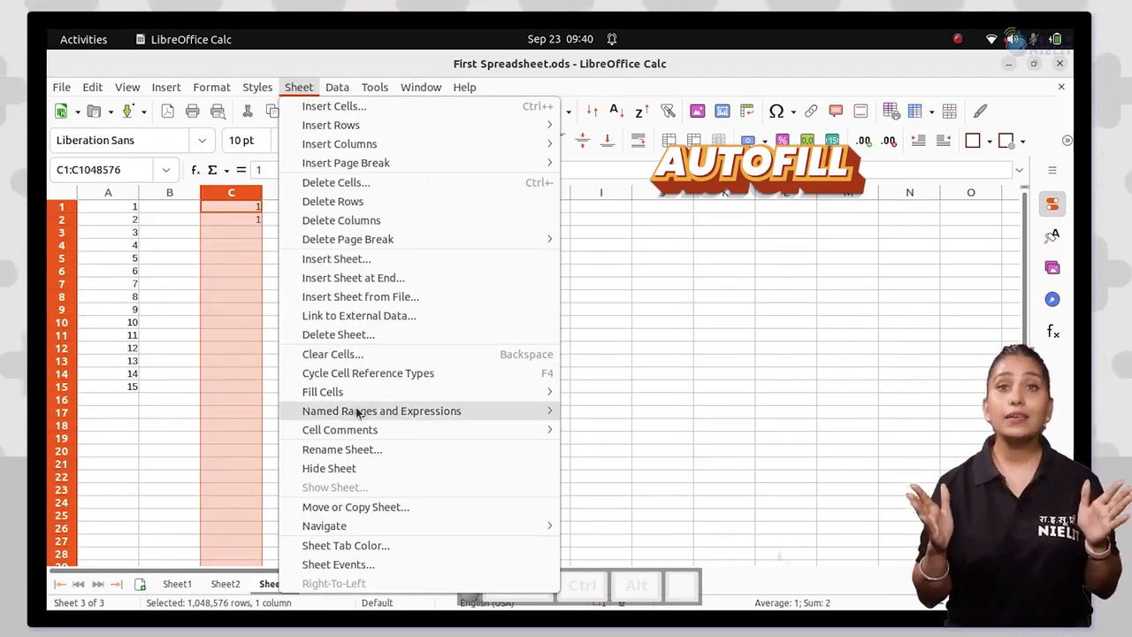
pyautogui.moveTo(357, 393)
pyautogui.click(570, 392)
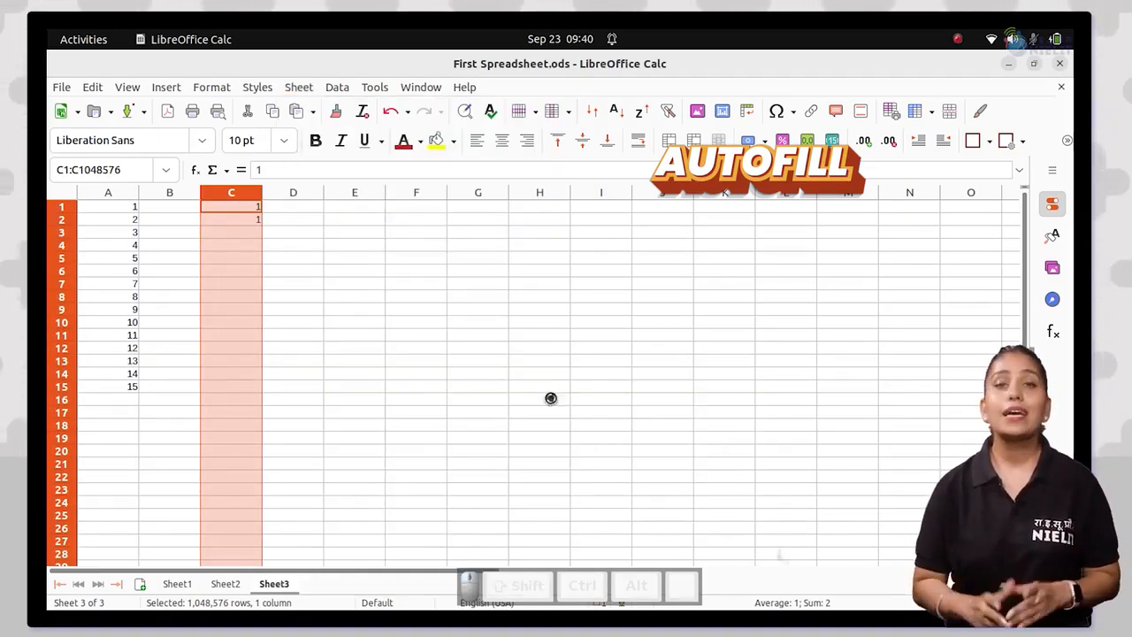
pyautogui.click(326, 350)
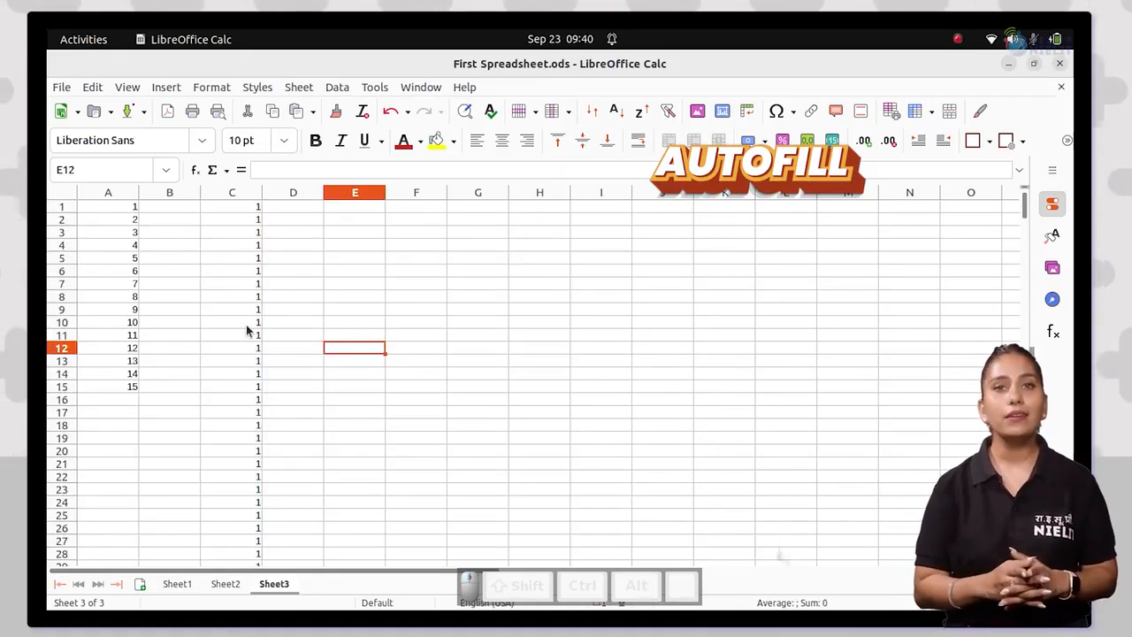
pyautogui.click(307, 325)
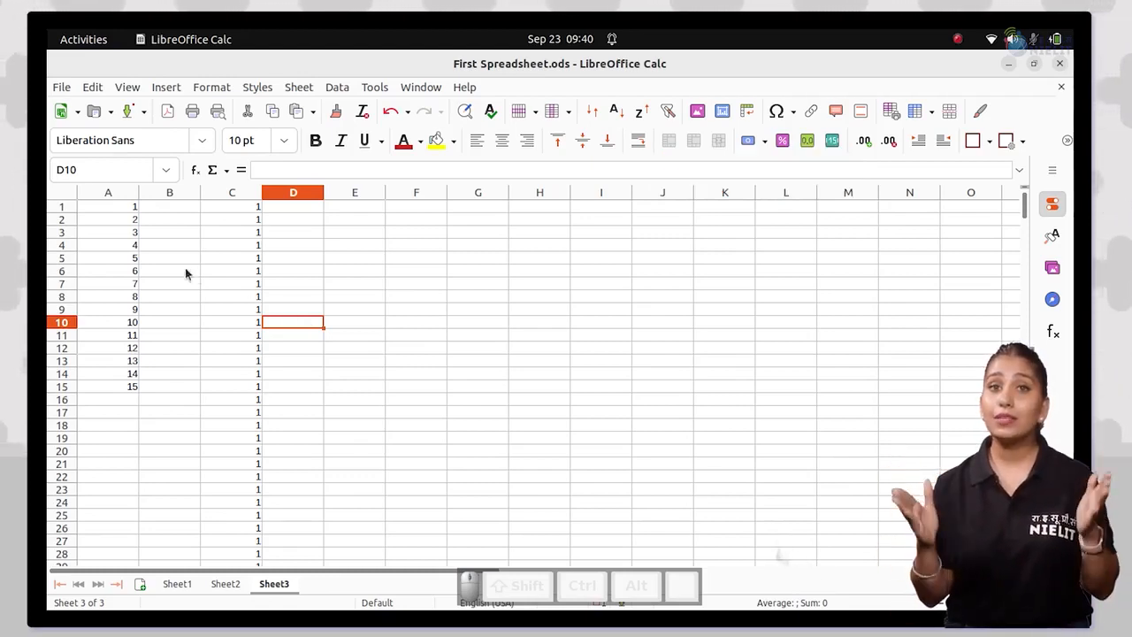
# Select the number series in A1:A15 and save the spreadsheet
pyautogui.click(125, 206)
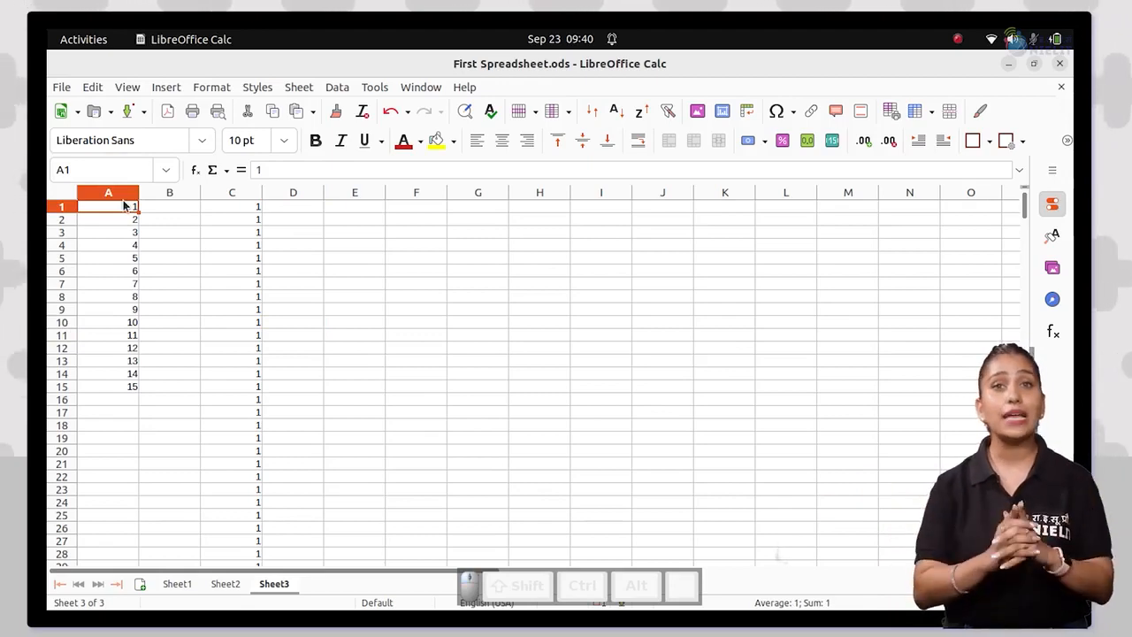
pyautogui.moveTo(89, 203); pyautogui.dragTo(88, 387)
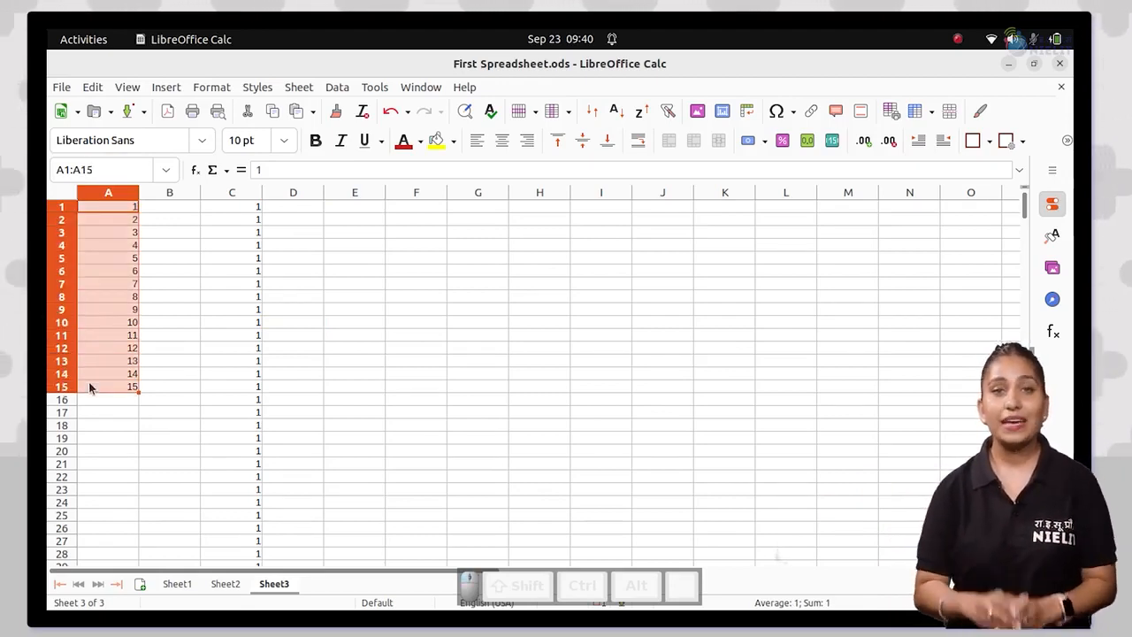
pyautogui.hotkey('ctrl', 's')
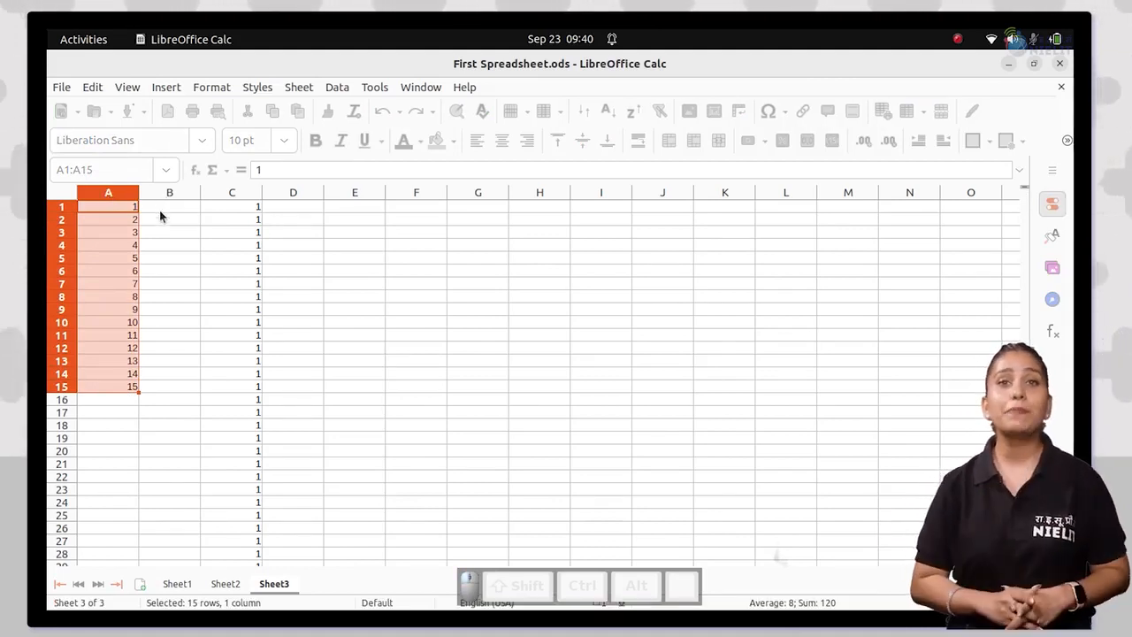
pyautogui.click(154, 233)
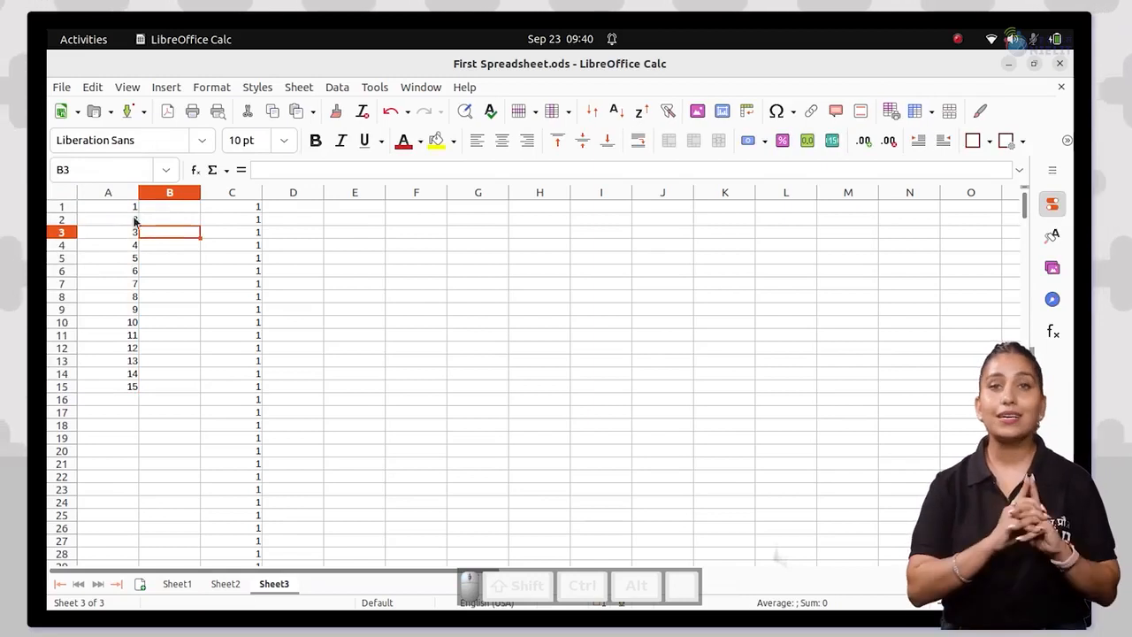
# Sort column A in descending order and back into ascending order
pyautogui.click(107, 193)
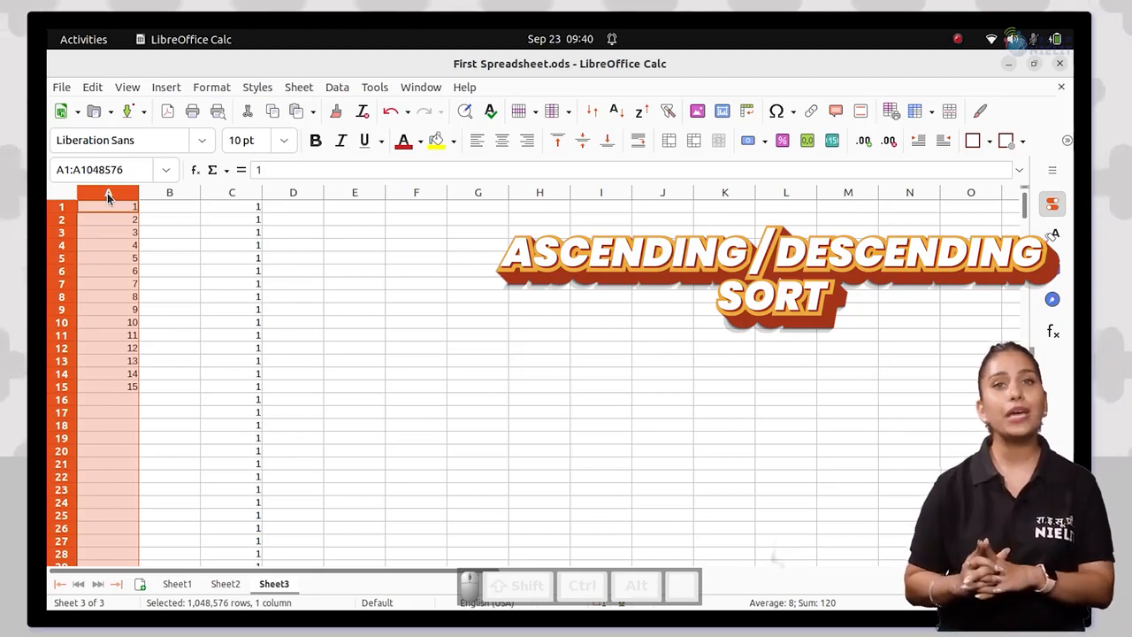
pyautogui.click(638, 111)
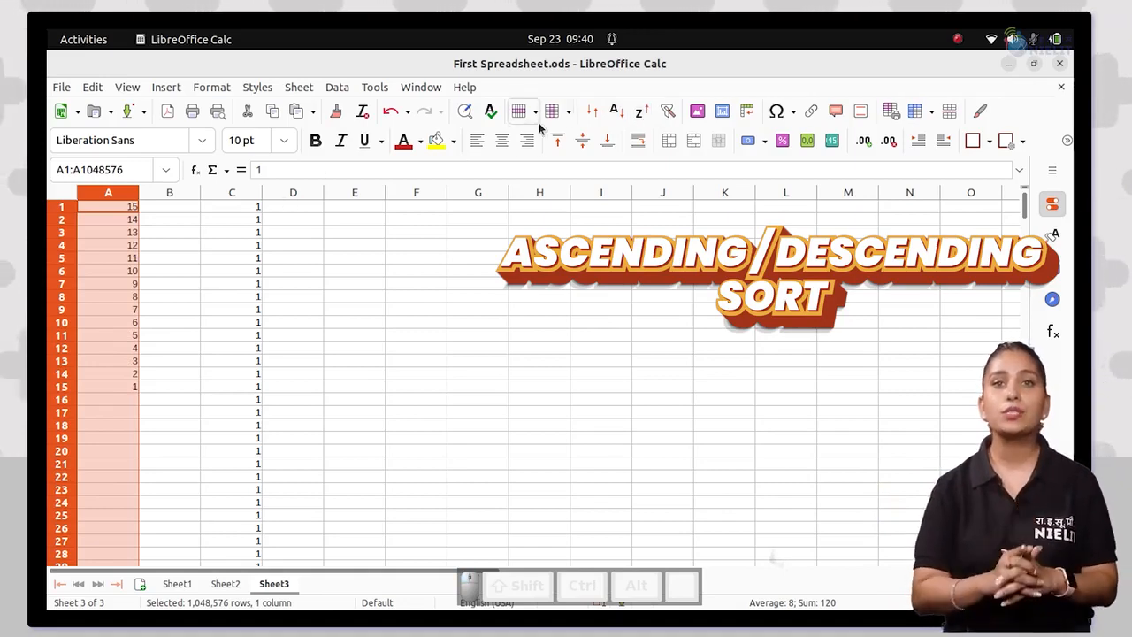
pyautogui.click(616, 113)
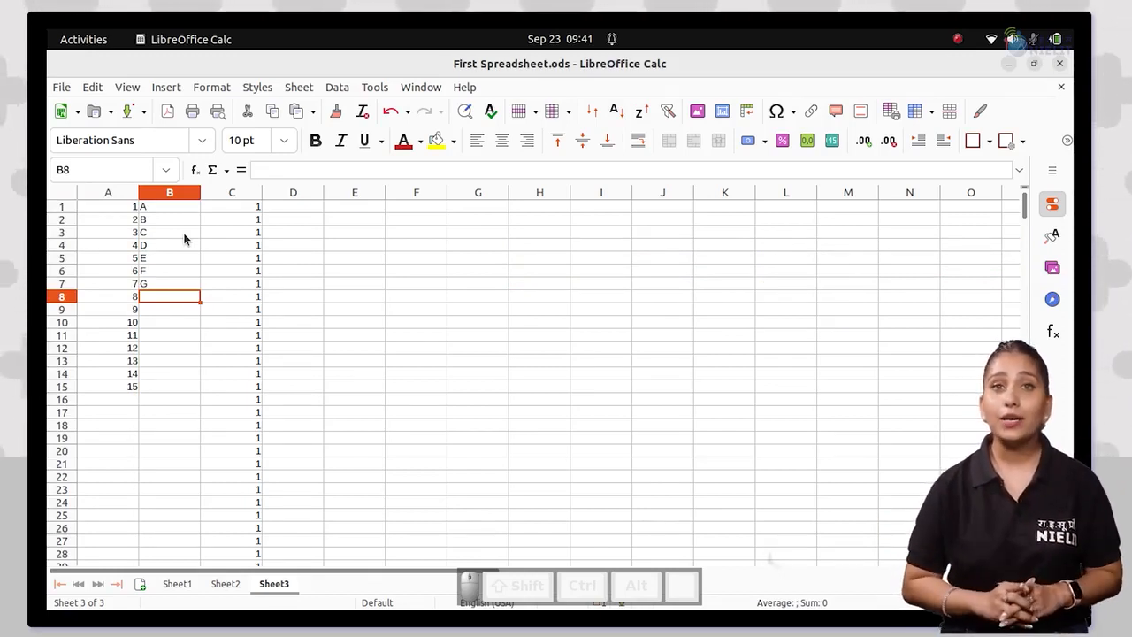
# Sort the range A1:B15 with column A descending as the first key and column B ascending as the second
pyautogui.moveTo(102, 209); pyautogui.dragTo(157, 388)
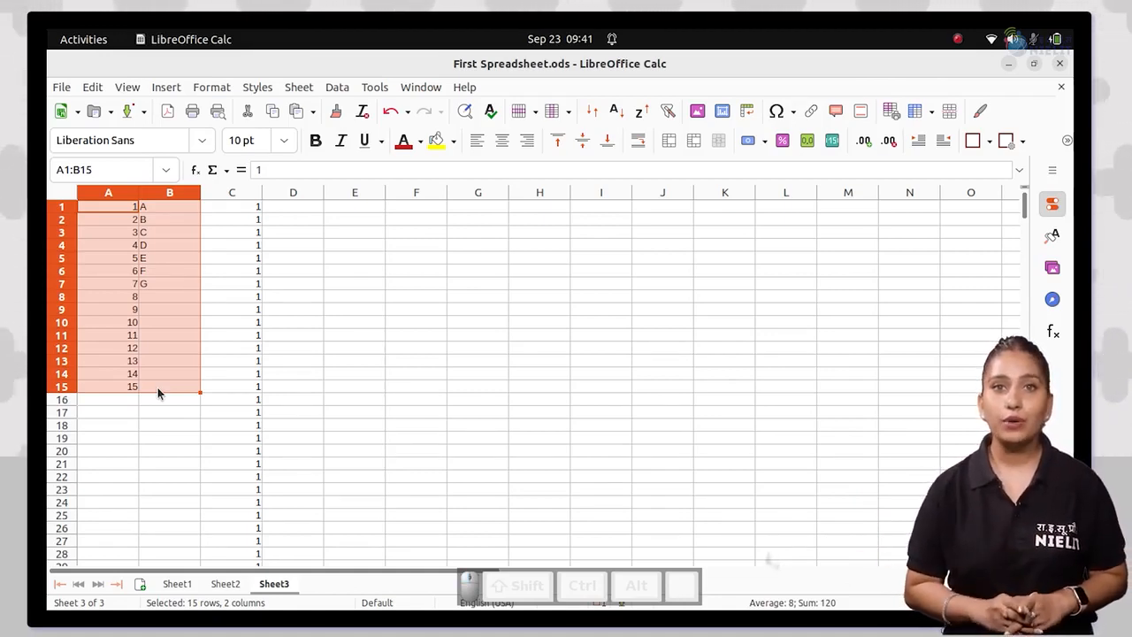
pyautogui.click(592, 111)
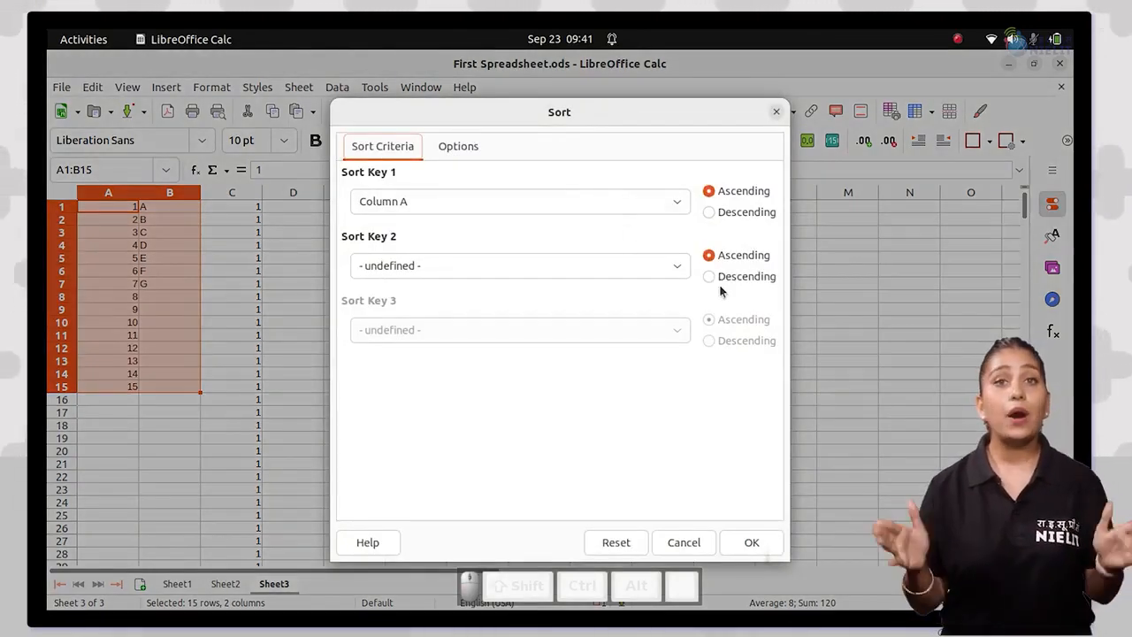
pyautogui.click(711, 212)
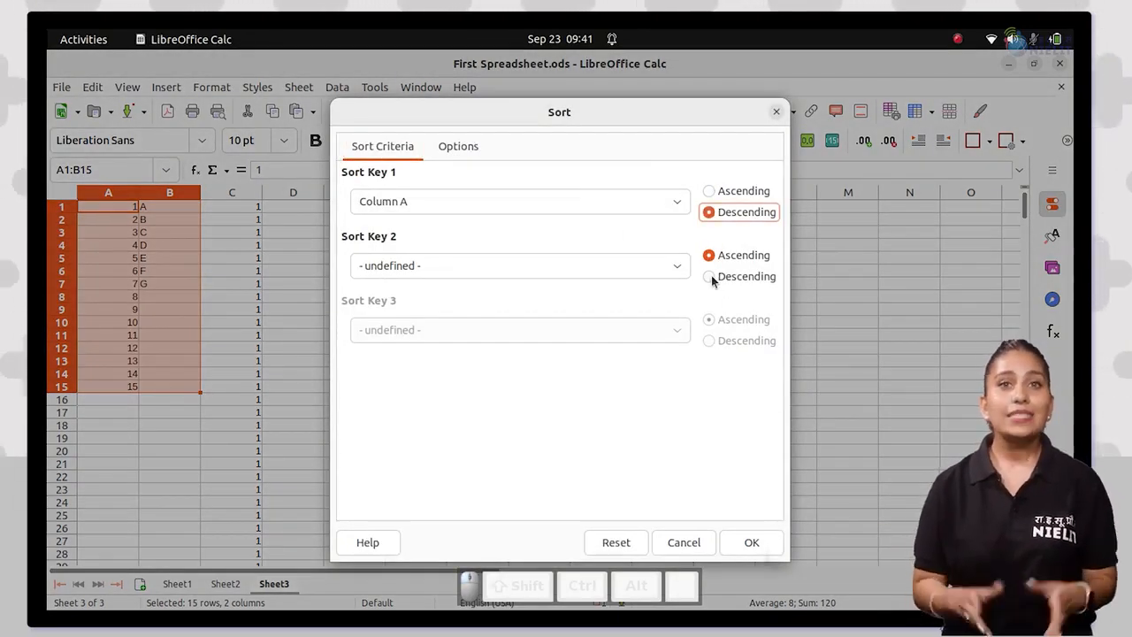
pyautogui.click(644, 266)
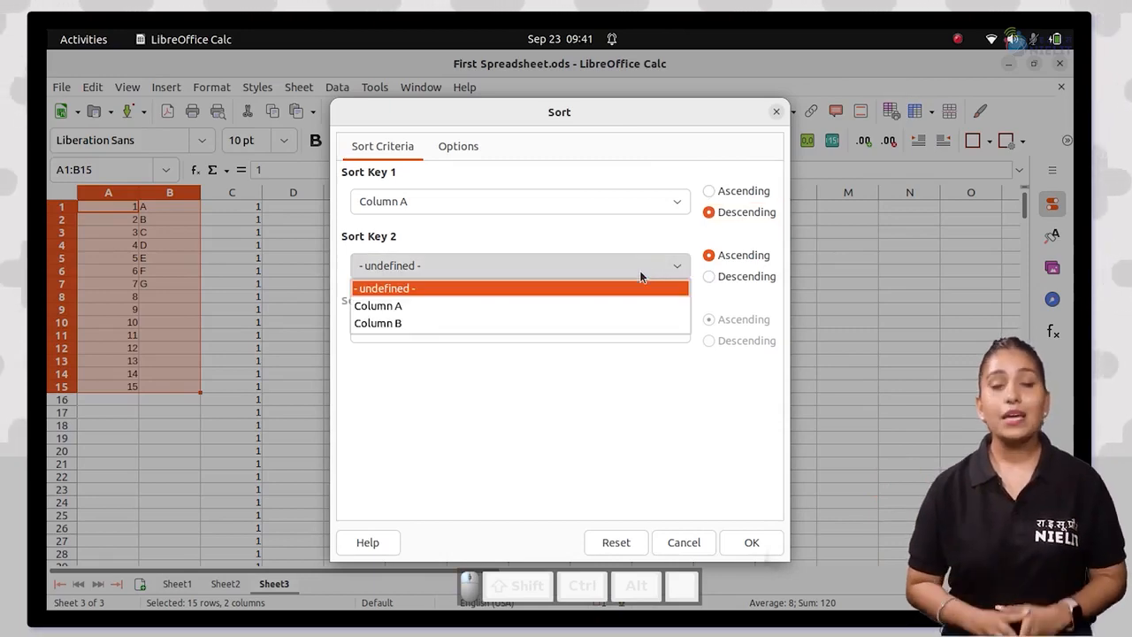
pyautogui.click(569, 324)
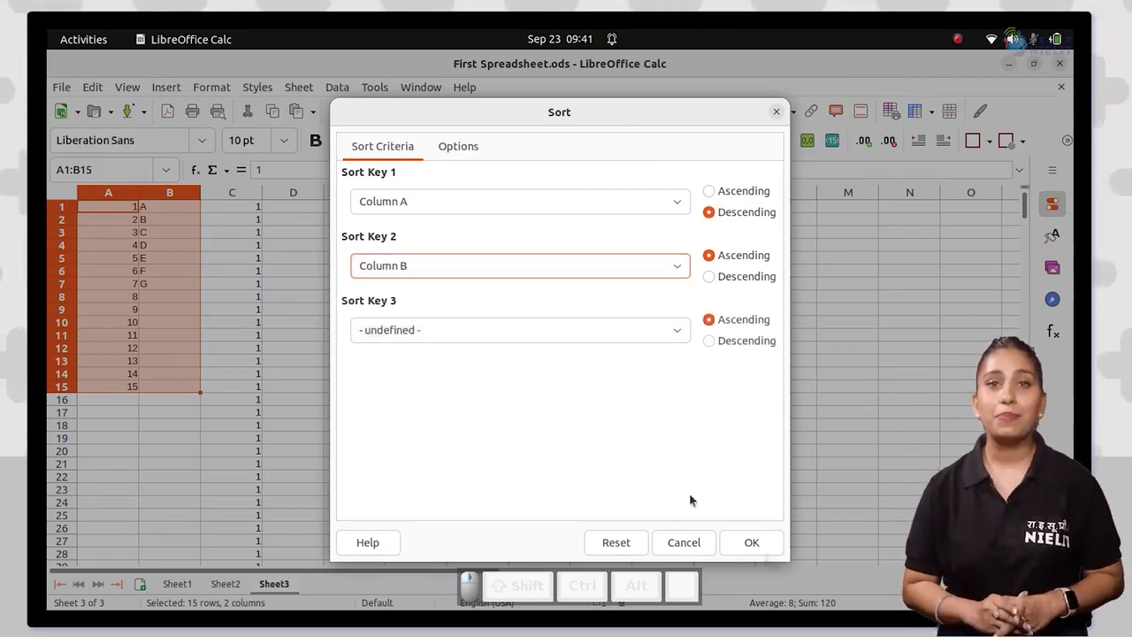
pyautogui.click(748, 543)
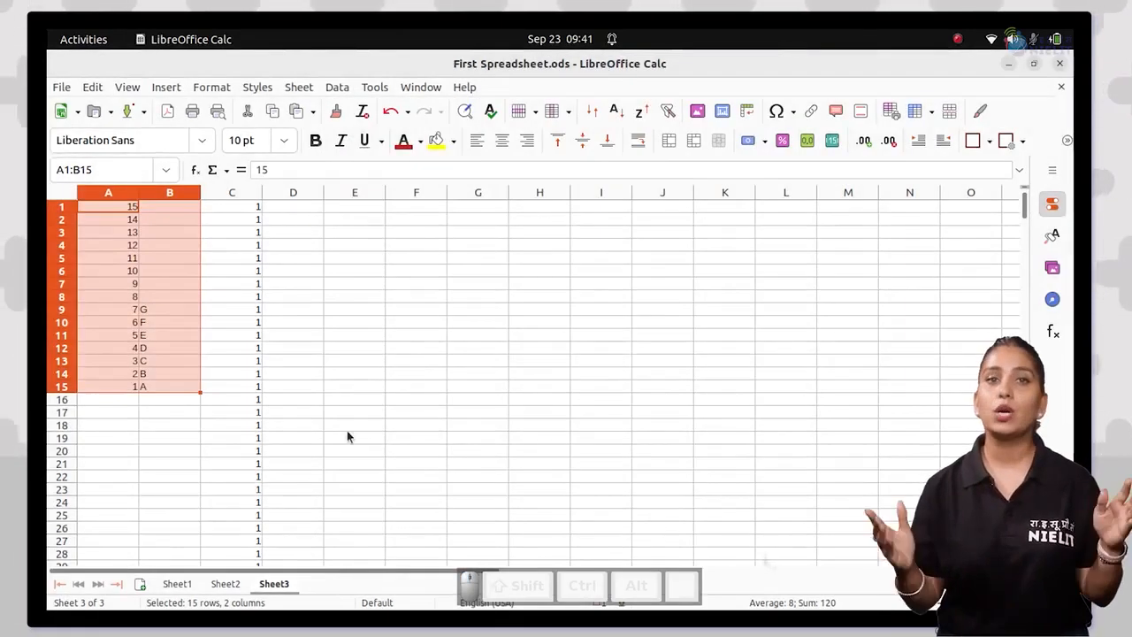
pyautogui.click(208, 412)
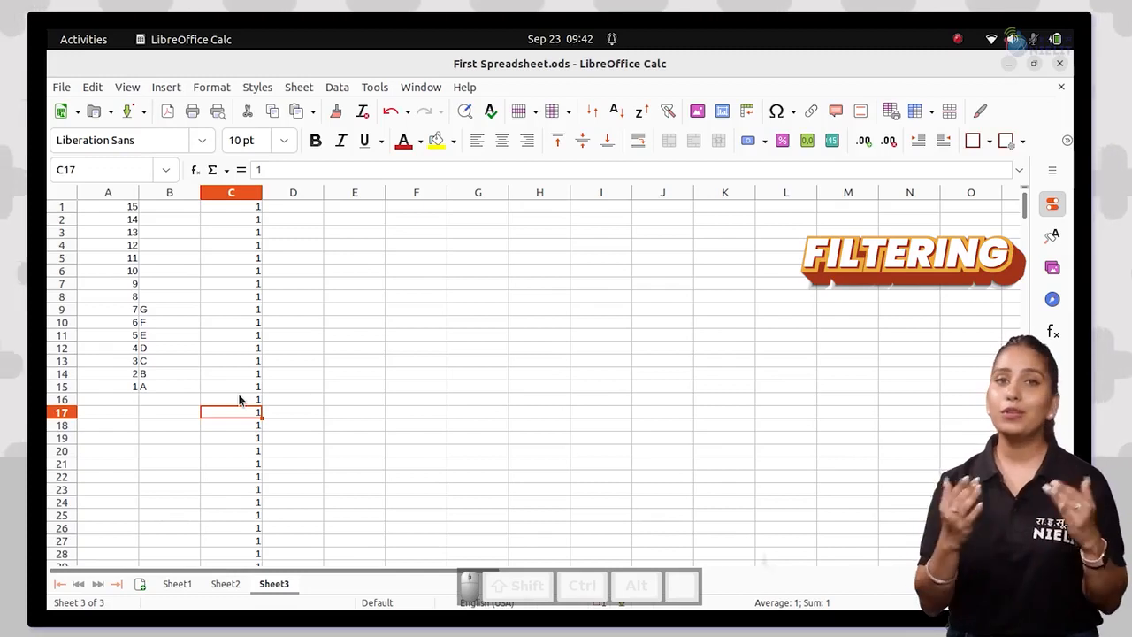
# Apply an AutoFilter to column A, using its first line as the column header
pyautogui.click(122, 192)
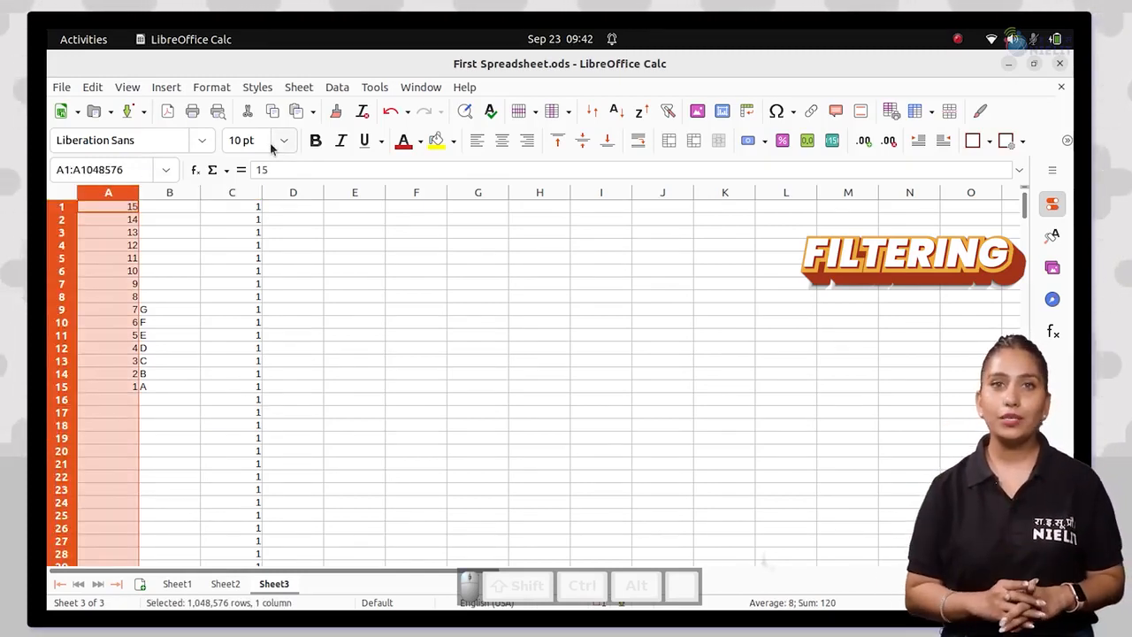
pyautogui.click(668, 109)
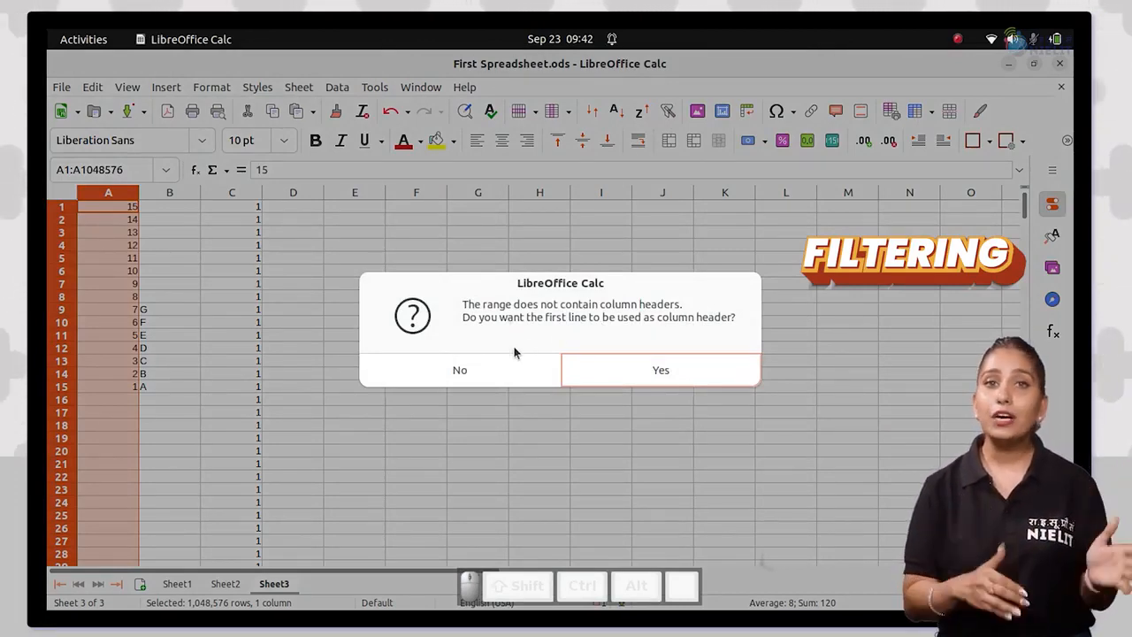
pyautogui.click(619, 380)
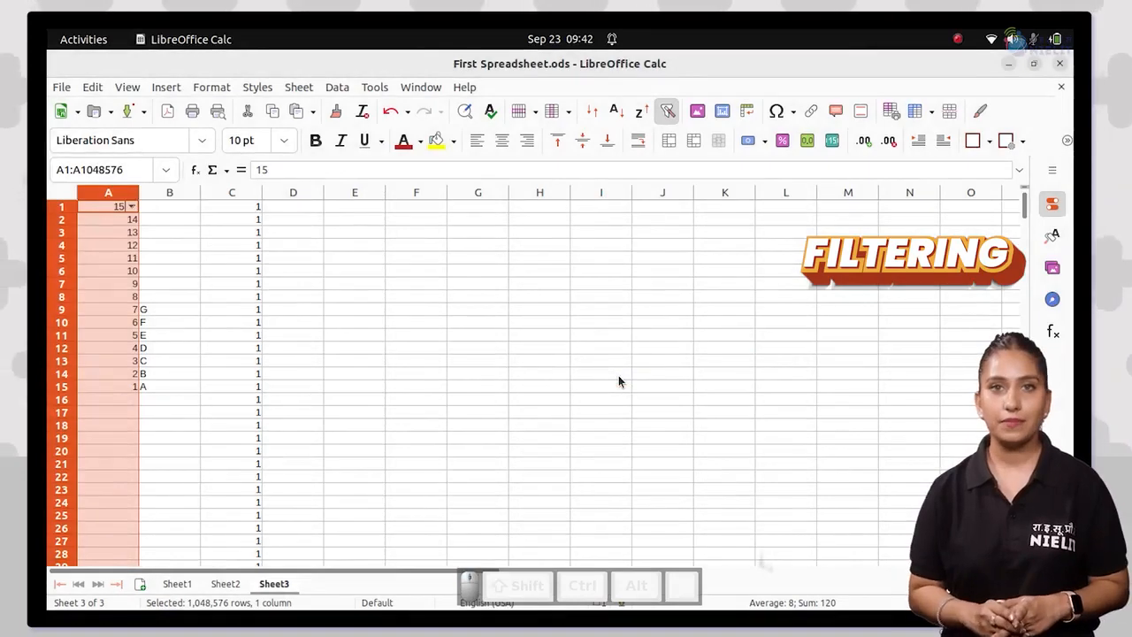
pyautogui.click(159, 220)
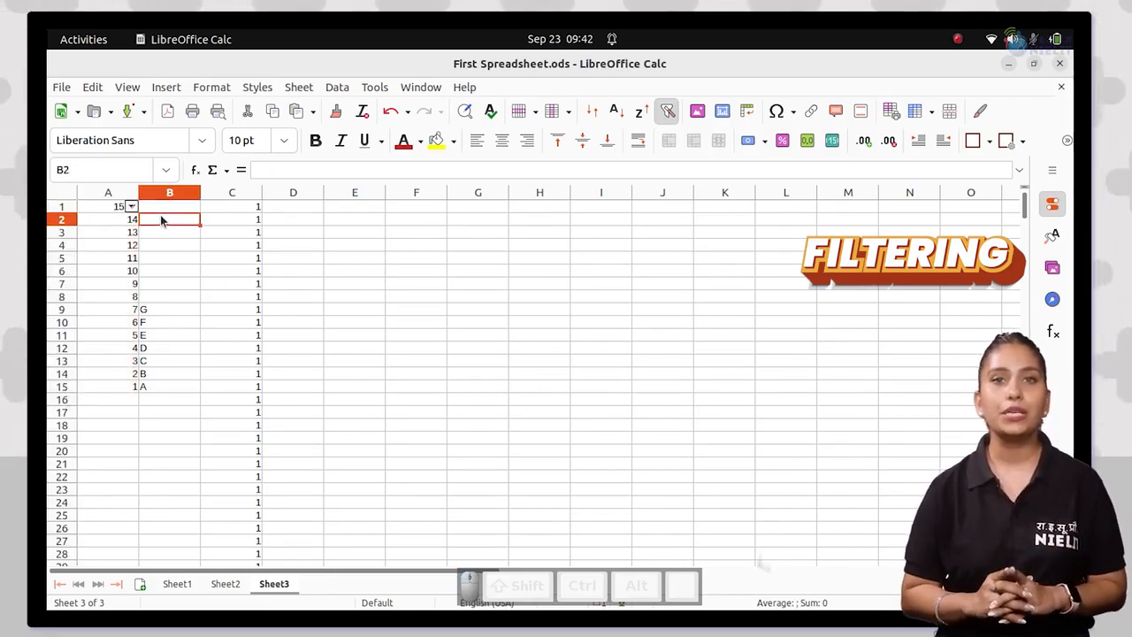
# Delete the contents of cell A1 and enter the header S.NO in it
pyautogui.click(111, 206)
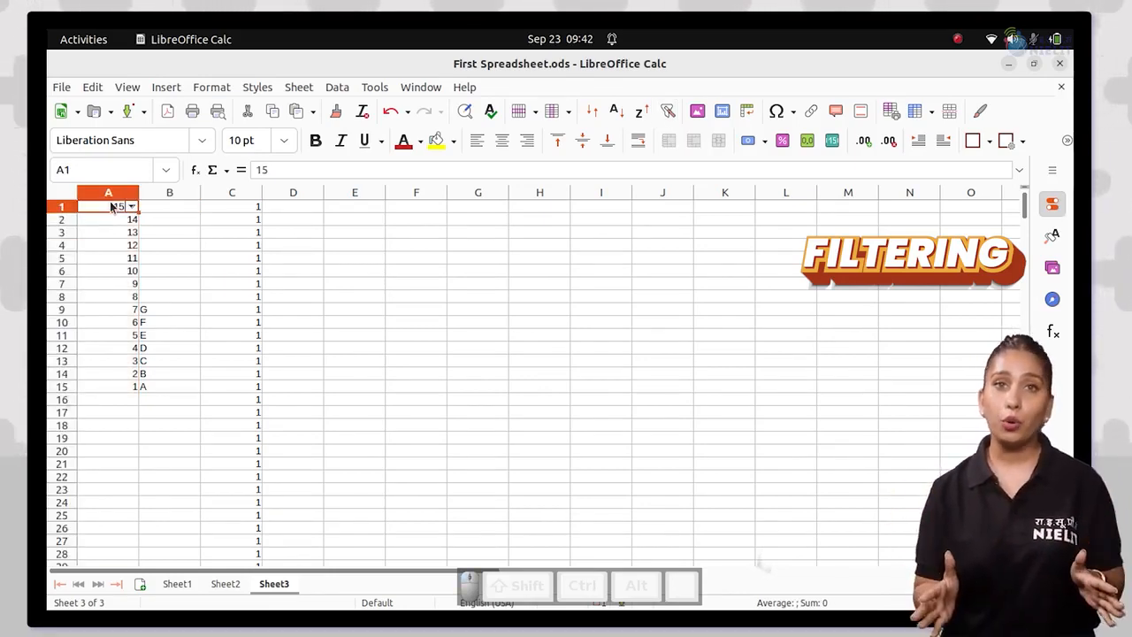
pyautogui.press('BackSpace')
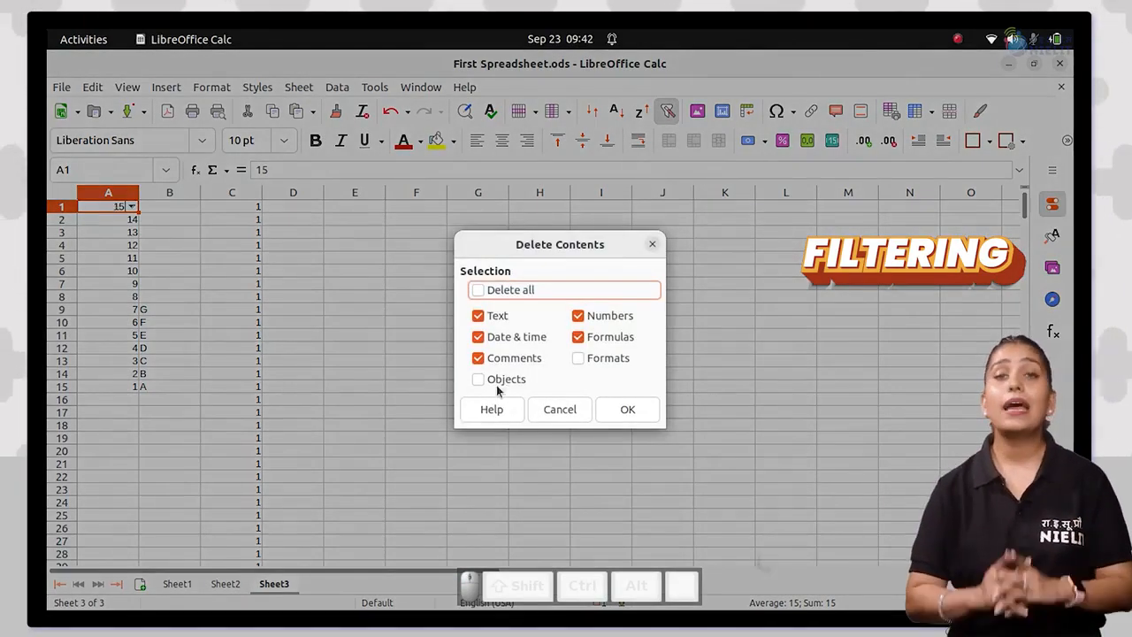
pyautogui.click(608, 403)
pyautogui.write('S')
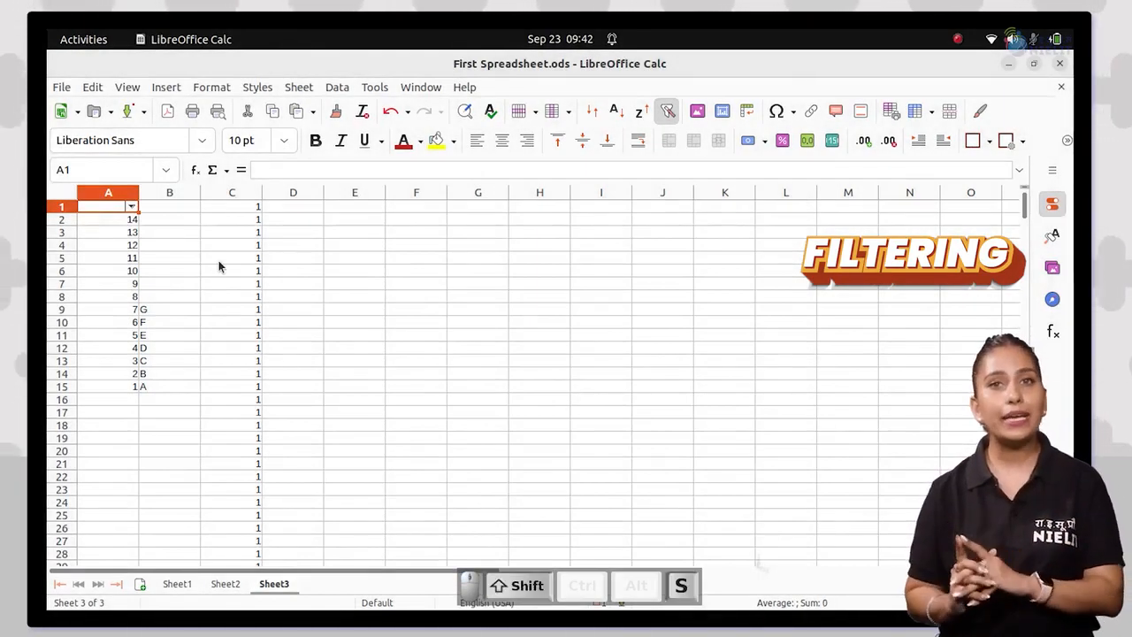
pyautogui.write('NO')
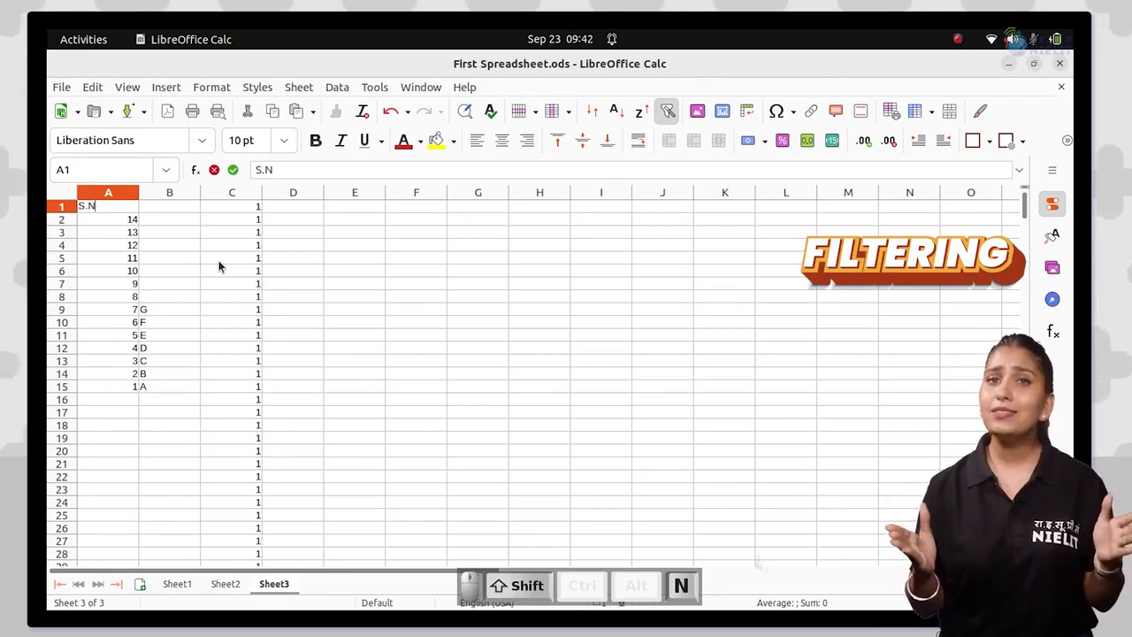
pyautogui.press('Return')
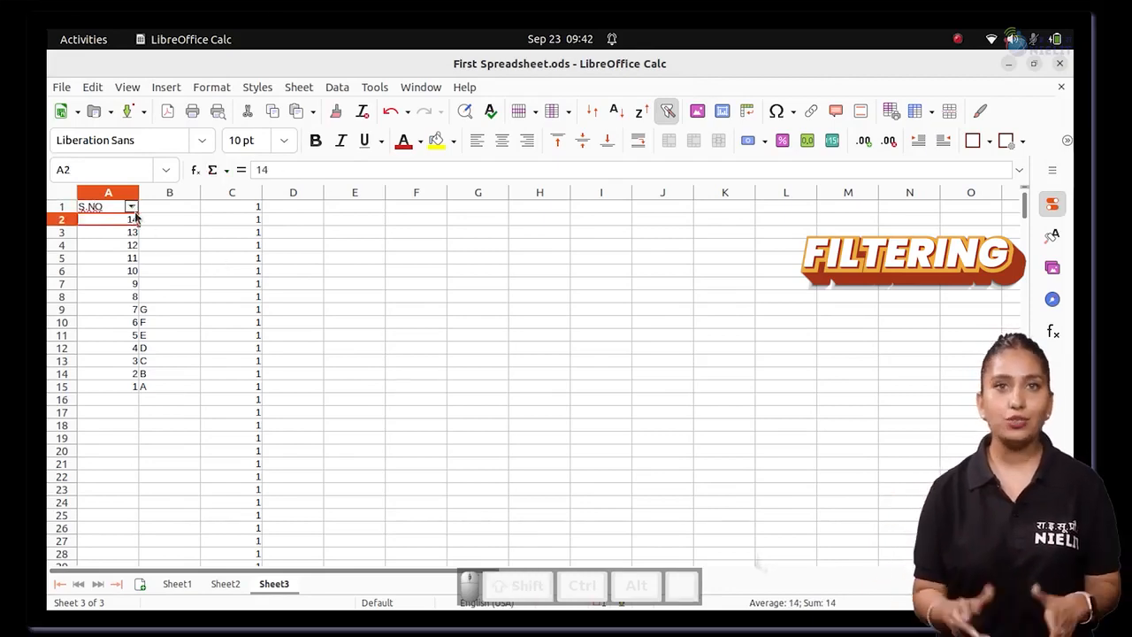
# Use the S.NO filter to sort the column in ascending order and back into descending order
pyautogui.click(131, 207)
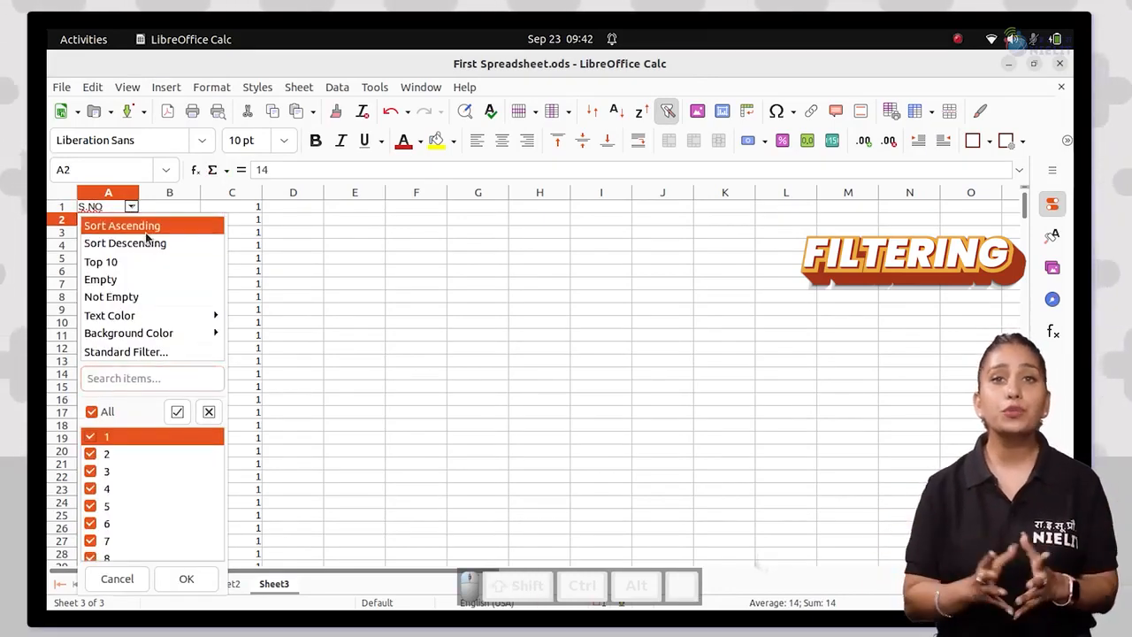
pyautogui.click(145, 226)
pyautogui.click(131, 207)
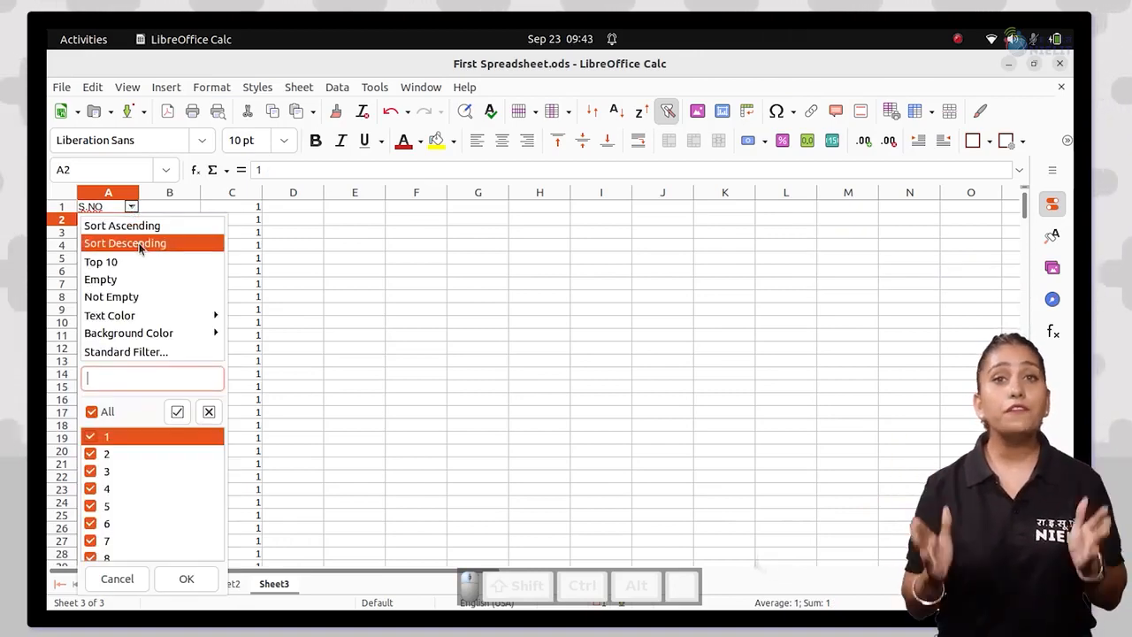
pyautogui.click(139, 244)
# Filter the S.NO column to its top 10 values, and restore all rows sorted in ascending order
pyautogui.click(131, 207)
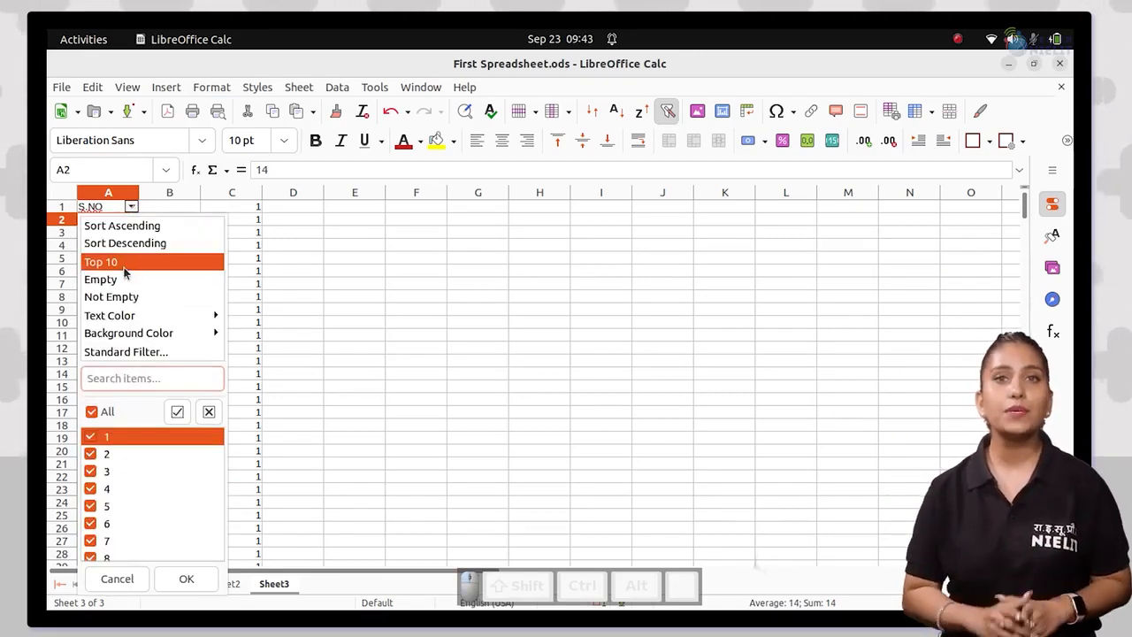
pyautogui.click(124, 261)
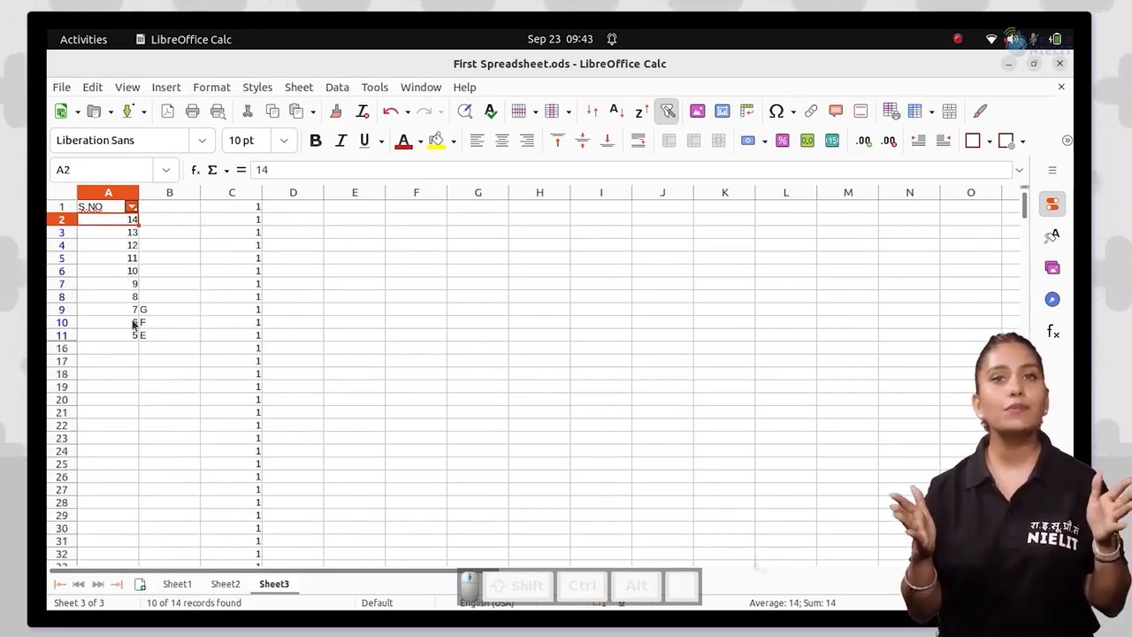
pyautogui.click(131, 208)
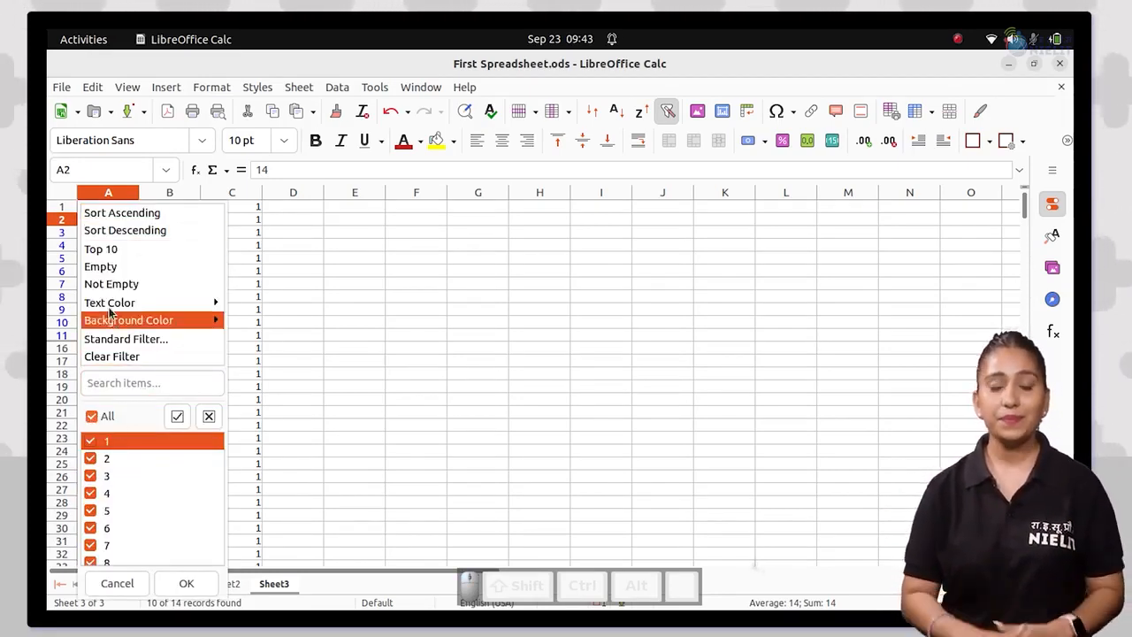
pyautogui.click(119, 213)
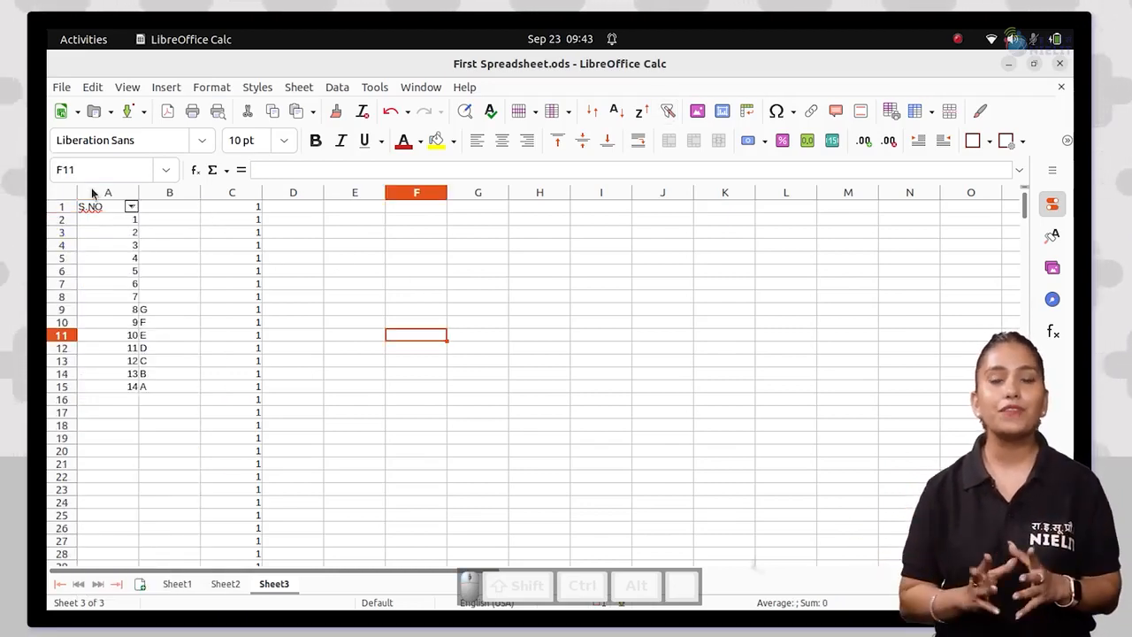
# Select columns A to C and freeze the first column of the sheet
pyautogui.moveTo(92, 189); pyautogui.dragTo(224, 200)
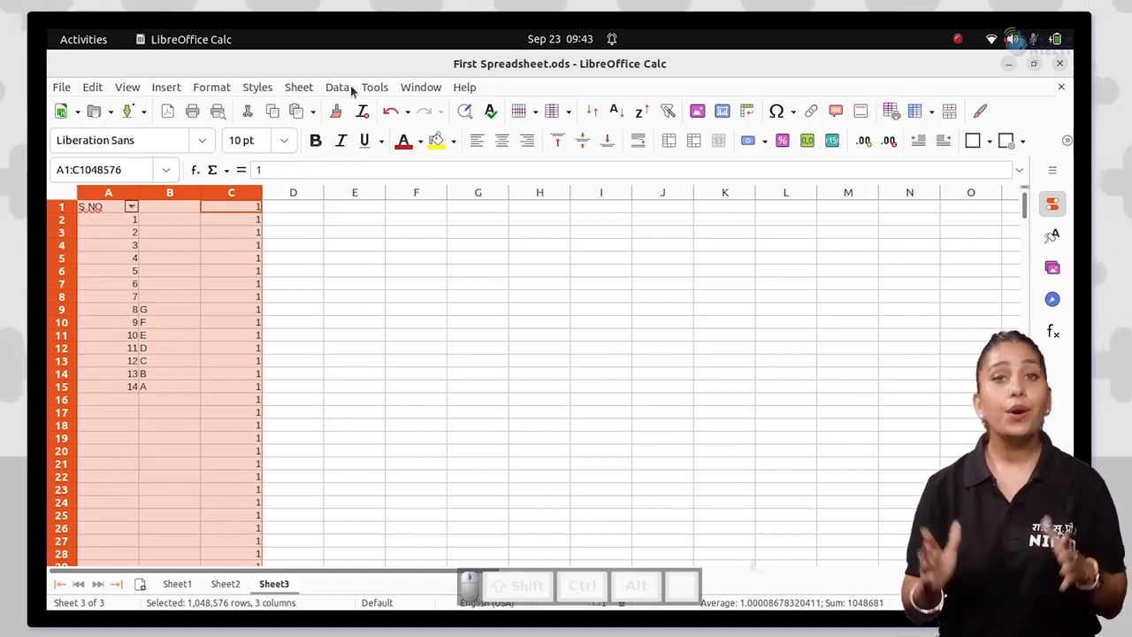
pyautogui.click(125, 87)
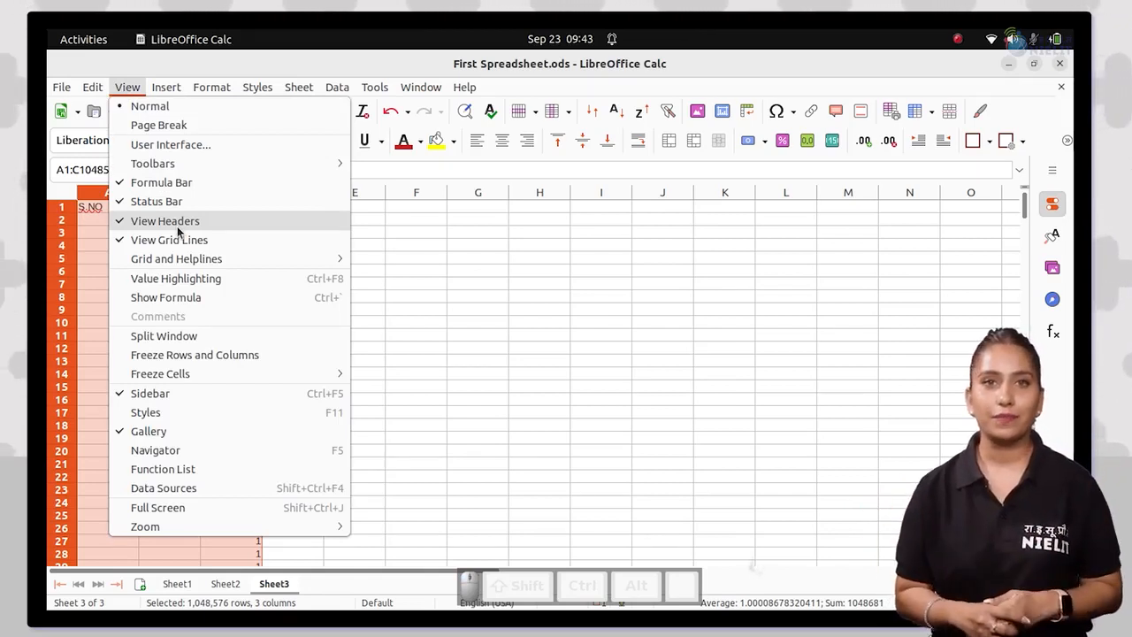
pyautogui.moveTo(196, 381)
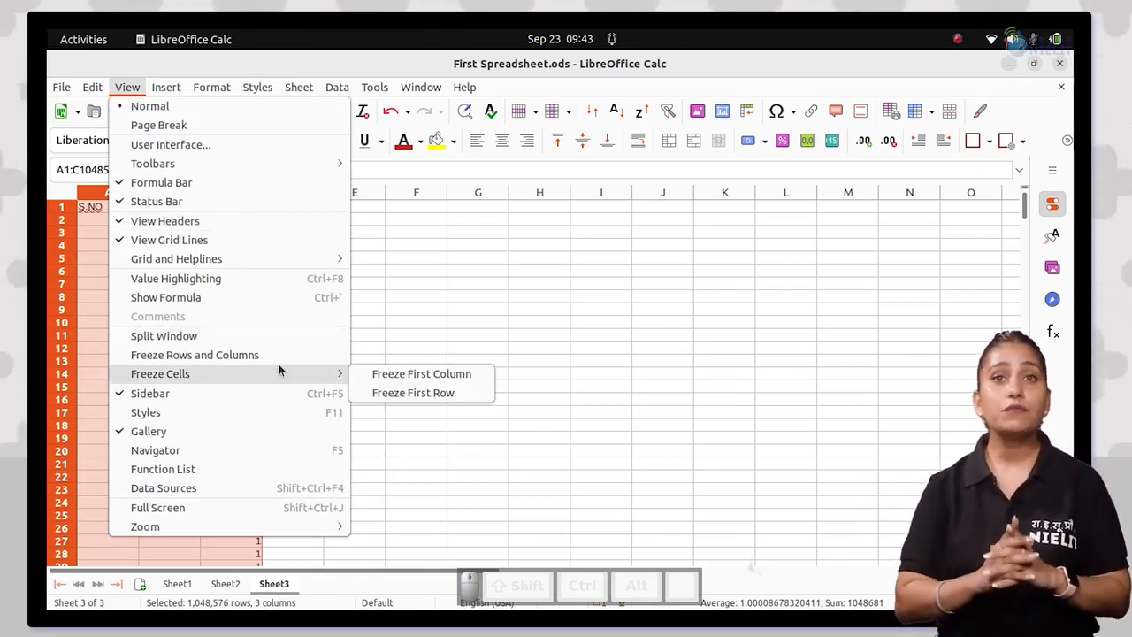
pyautogui.click(393, 376)
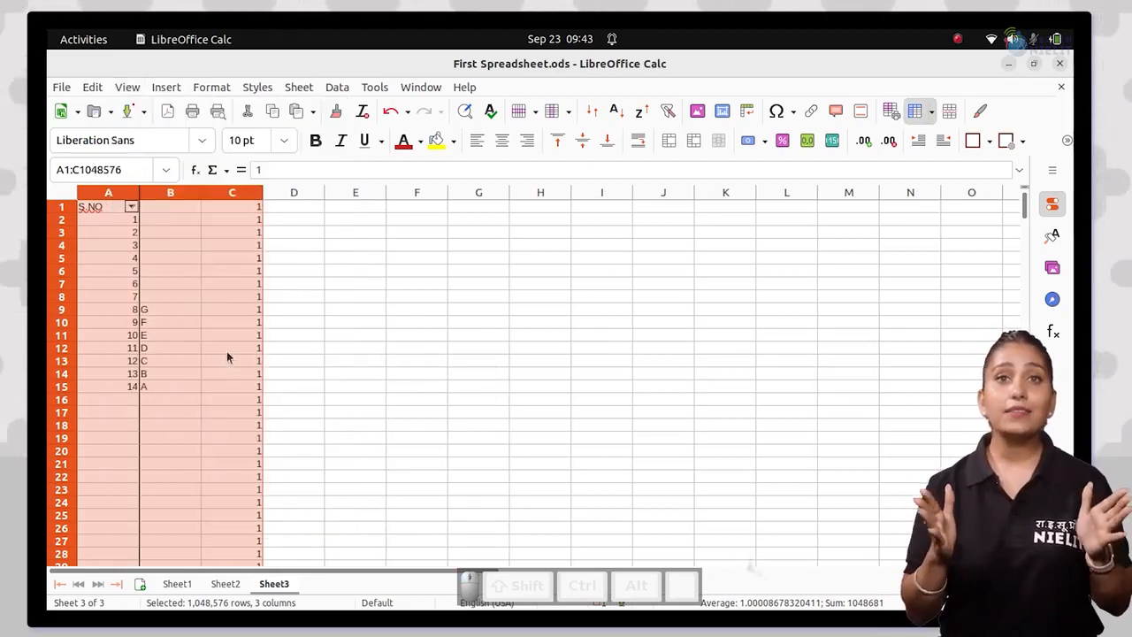
pyautogui.click(341, 361)
pyautogui.hscroll(10, 339, 359)
pyautogui.hscroll(-10, 340, 359)
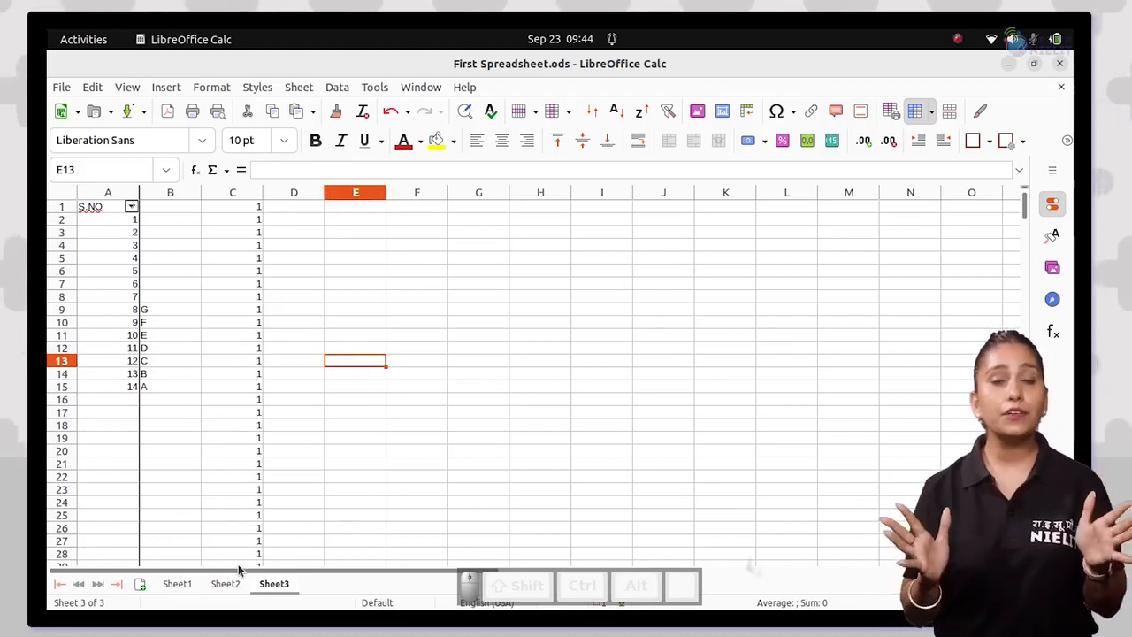
pyautogui.moveTo(235, 571)
pyautogui.mouseDown()
pyautogui.moveTo(299, 575)
pyautogui.moveTo(218, 574)
pyautogui.mouseUp()
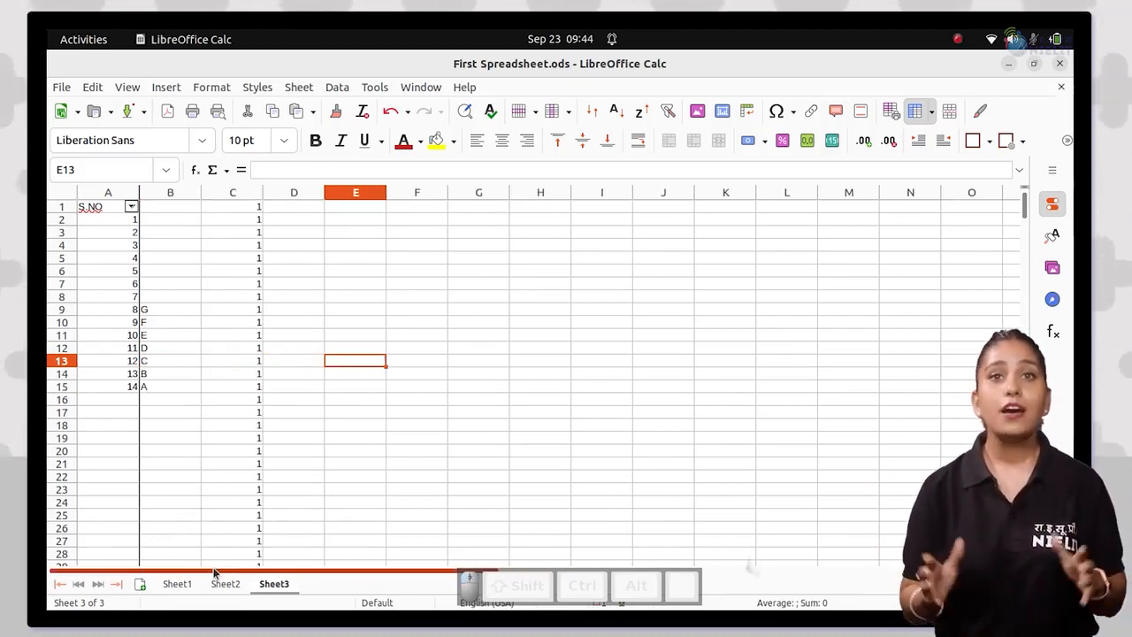
pyautogui.click(518, 376)
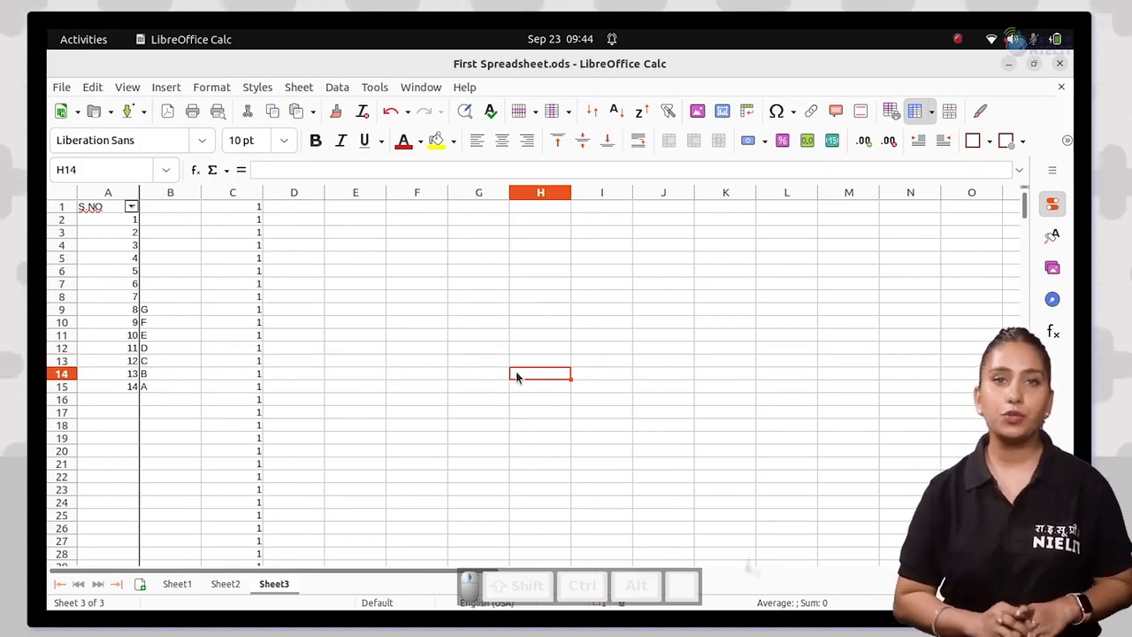